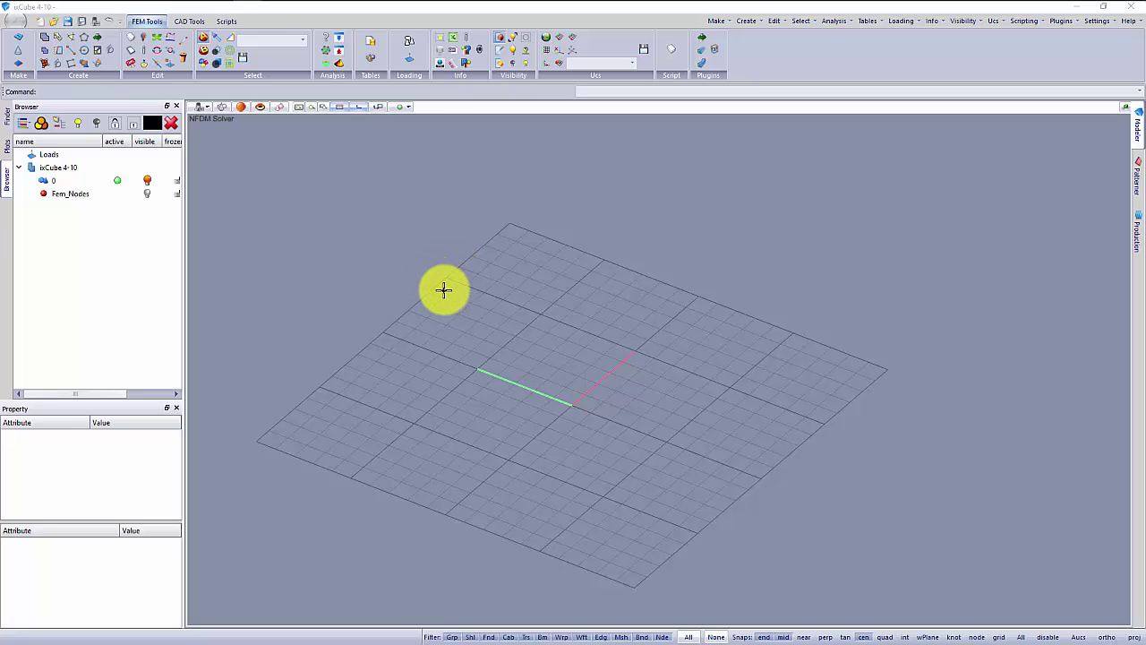
- Create a new layer named cad and make it the active layer
{"action": "mouse_move", "coordinate": [505, 367]}
{"action": "middle_mouse_down"}
{"action": "mouse_move", "coordinate": [504, 340]}
{"action": "mouse_move", "coordinate": [513, 349]}
{"action": "middle_mouse_up"}
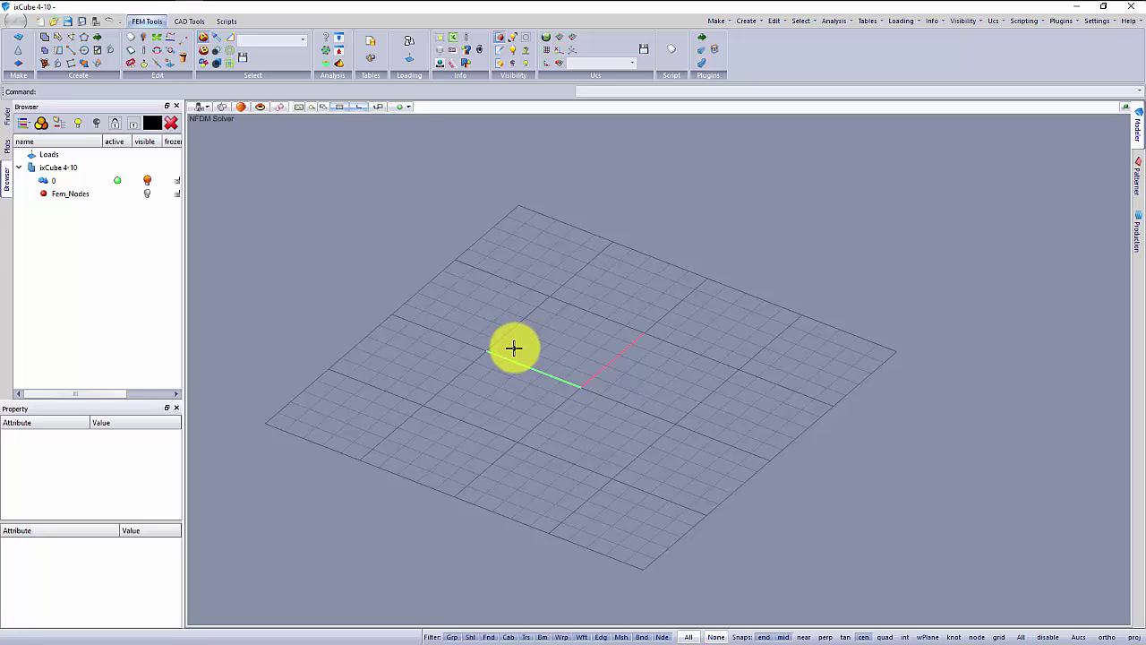
{"action": "middle_click_drag", "start_coordinate": [515, 348], "coordinate": [520, 391]}
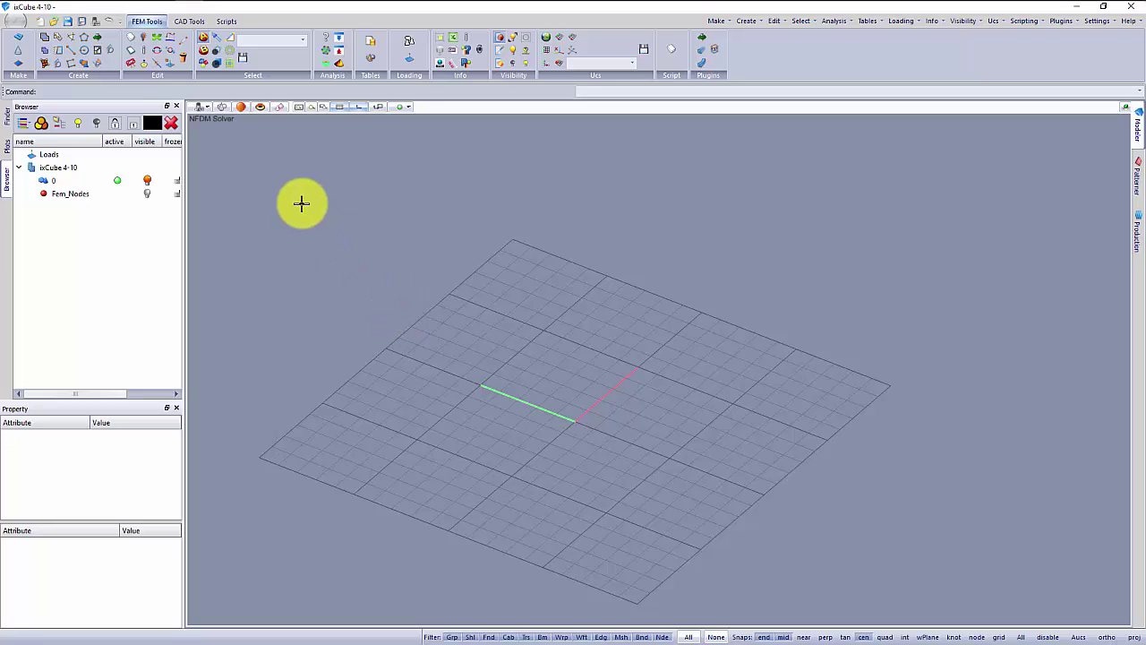
{"action": "left_click", "coordinate": [41, 122]}
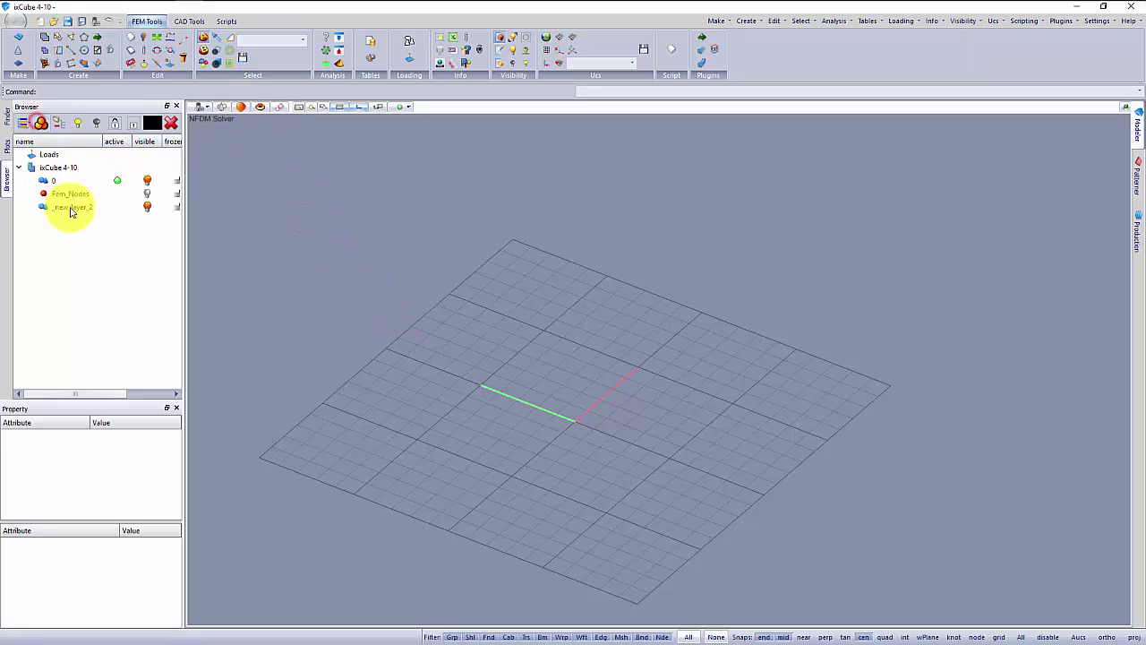
{"action": "type", "text": "cad"}
{"action": "left_click", "coordinate": [112, 237]}
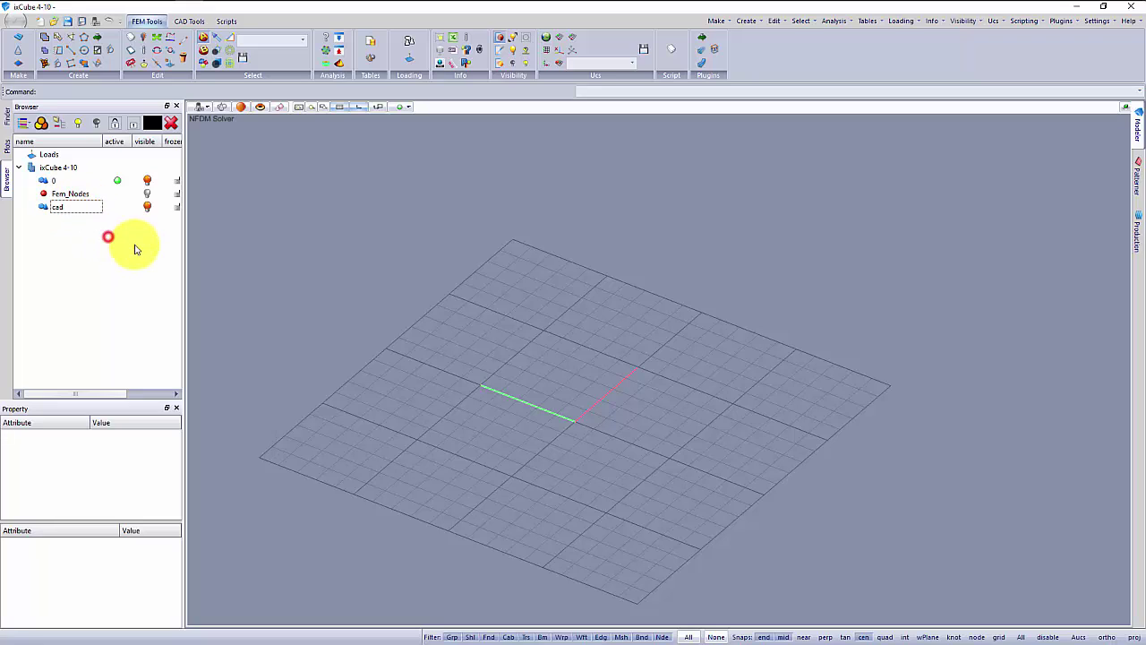
{"action": "left_click", "coordinate": [117, 207]}
{"action": "left_click", "coordinate": [111, 233]}
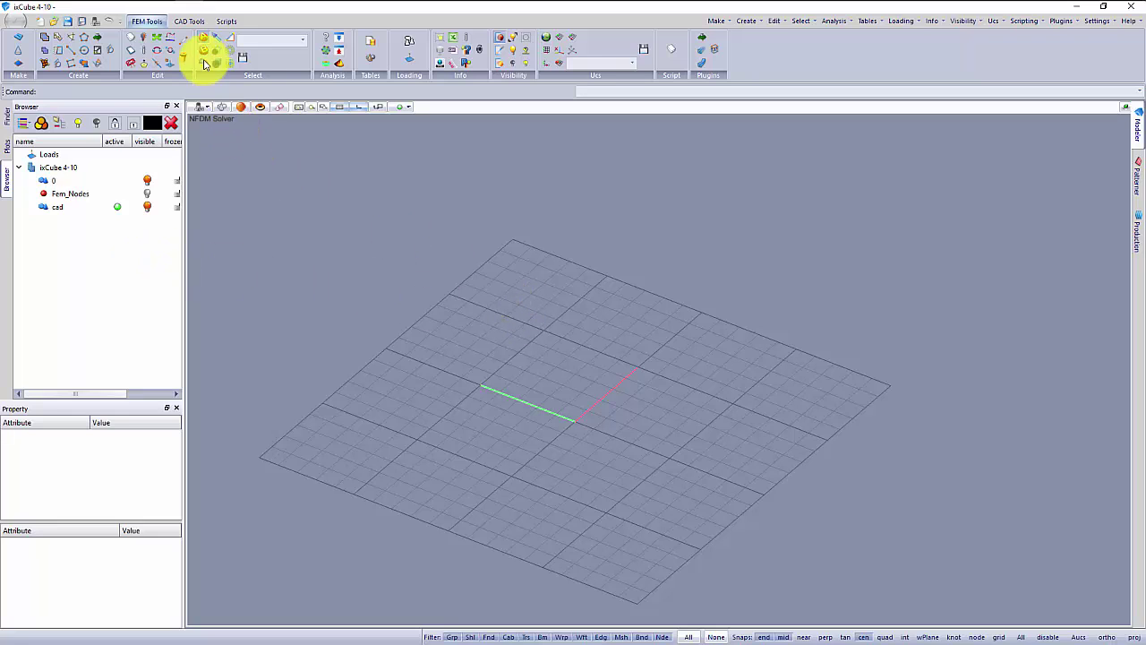
- Create a solid box standing on the grid with one base corner at the origin, entering its dimensions numerically
{"action": "left_click", "coordinate": [189, 22]}
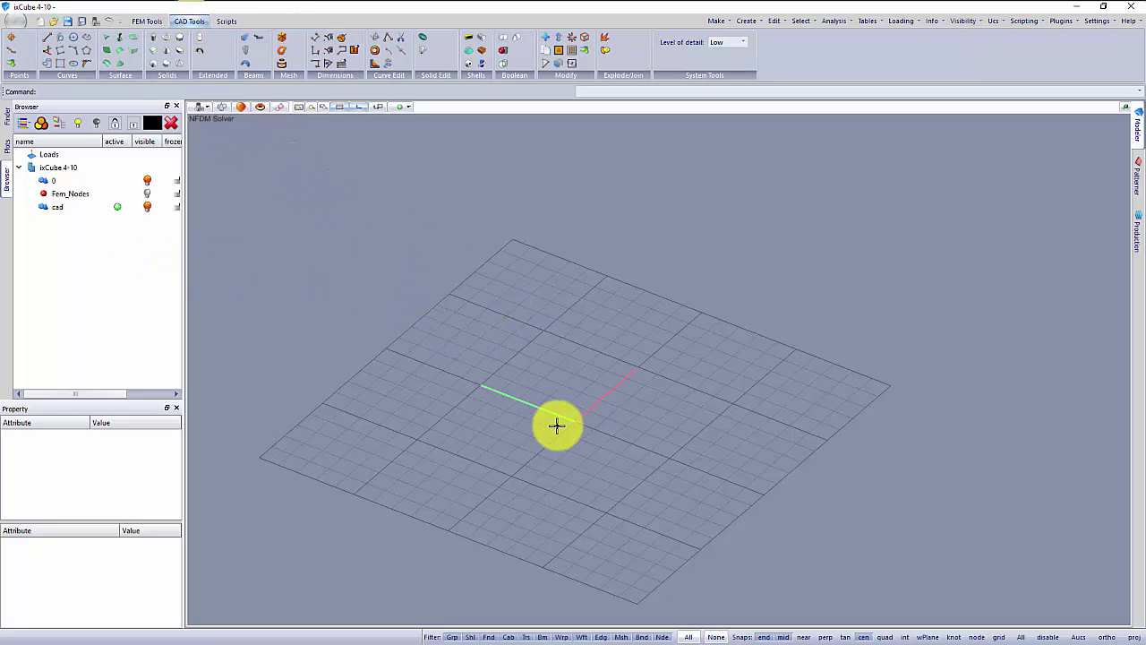
{"action": "middle_click_drag", "start_coordinate": [555, 421], "coordinate": [504, 426]}
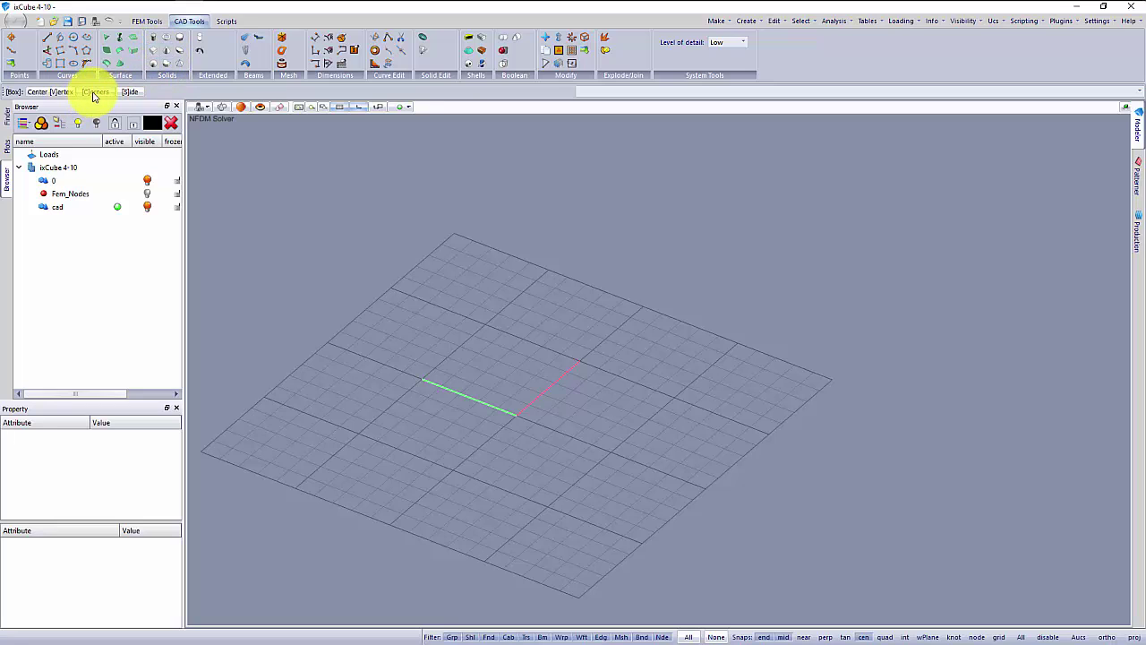
{"action": "left_click", "coordinate": [598, 93]}
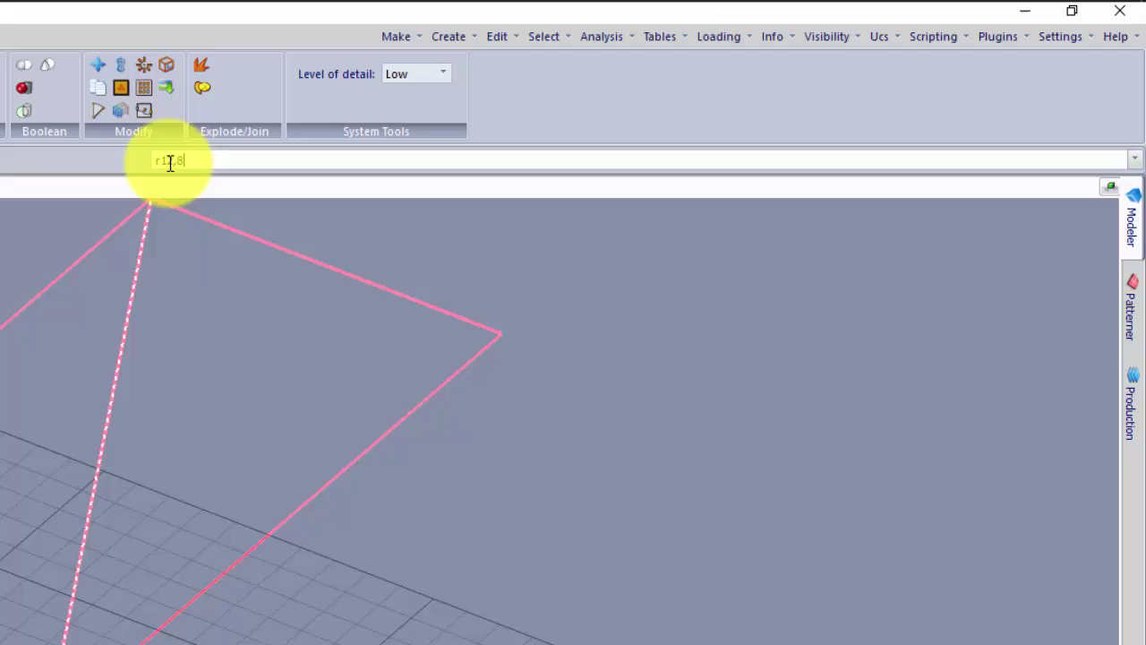
{"action": "left_click", "coordinate": [99, 457]}
{"action": "left_click", "coordinate": [128, 621]}
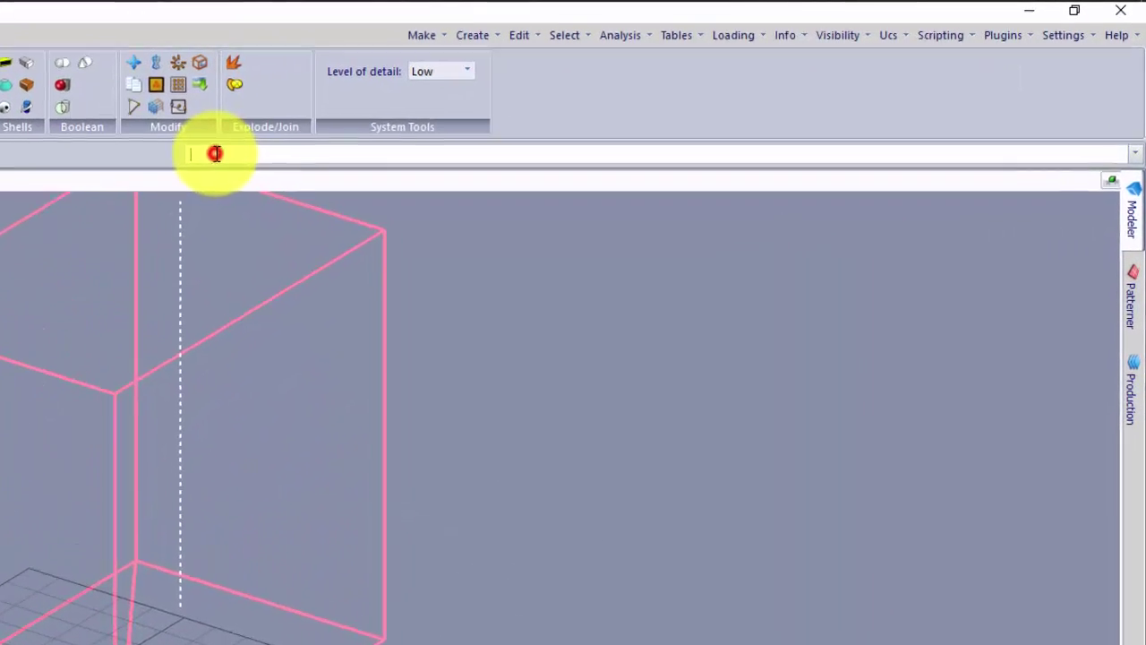
{"action": "key", "text": "Return"}
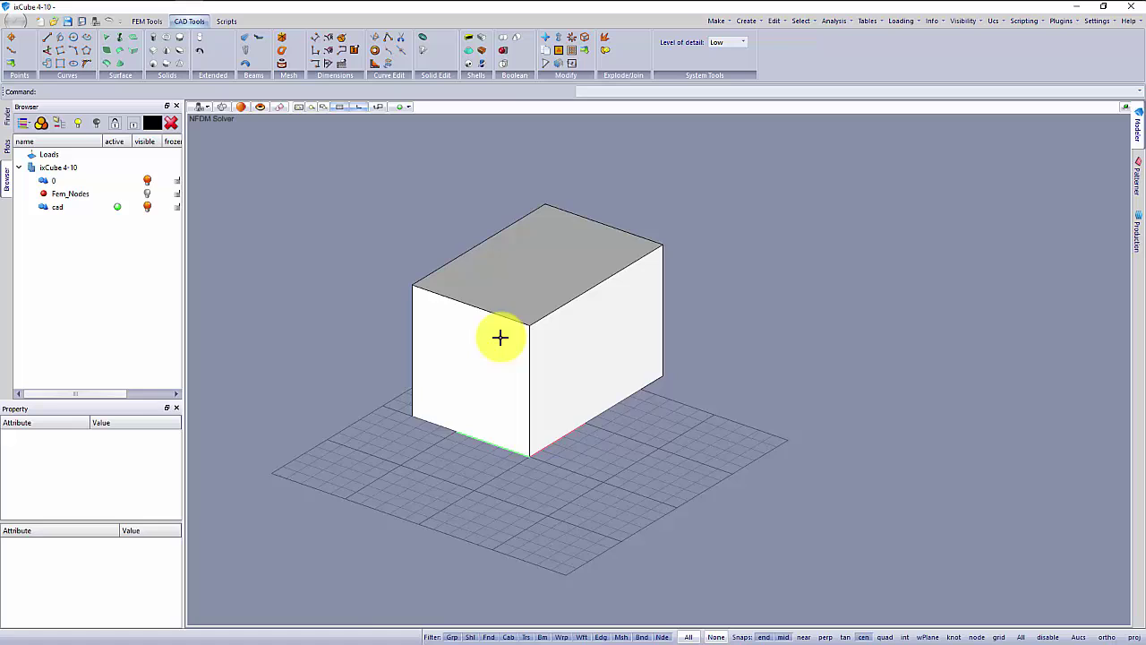
- Change the box's material to Plastic Blue and deselect it
{"action": "scroll", "coordinate": [499, 335], "scroll_direction": "up", "scroll_amount": 2}
{"action": "left_click", "coordinate": [555, 364]}
{"action": "left_click", "coordinate": [162, 578]}
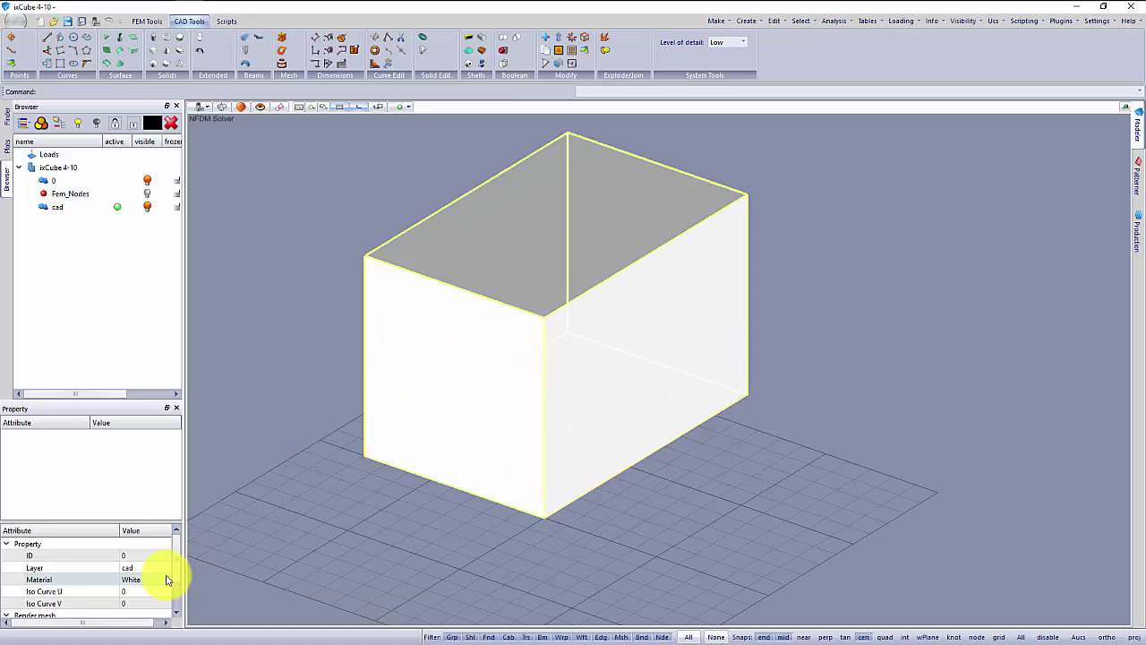
{"action": "left_click", "coordinate": [157, 578]}
{"action": "left_click", "coordinate": [146, 330]}
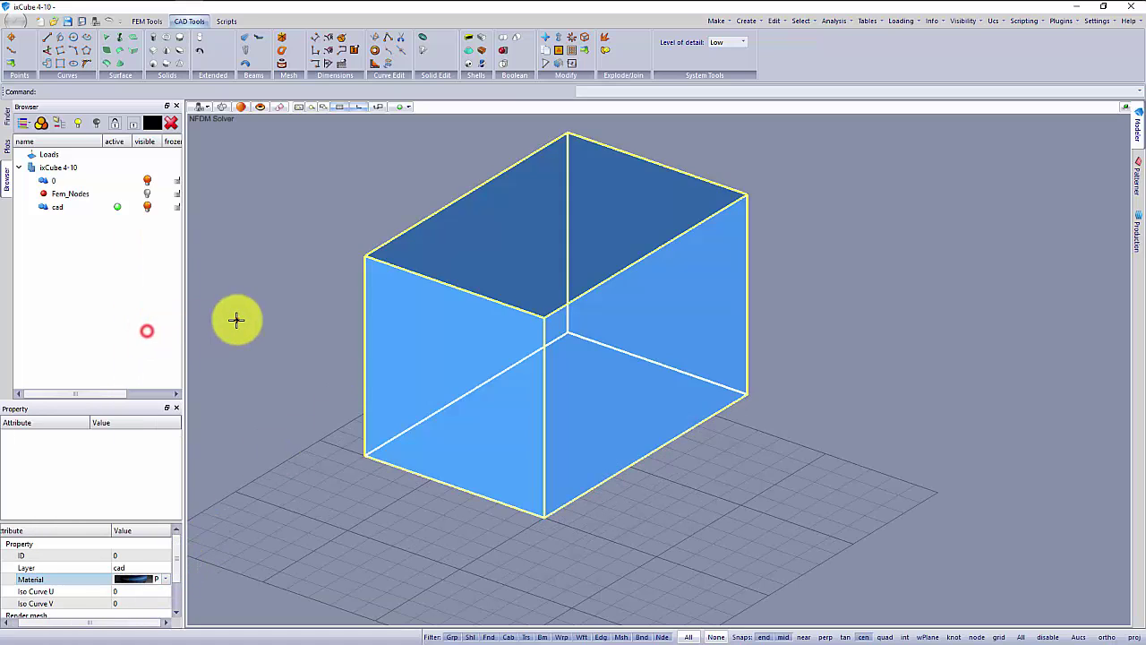
{"action": "left_click", "coordinate": [235, 320]}
{"action": "middle_click_drag", "start_coordinate": [450, 454], "coordinate": [455, 454]}
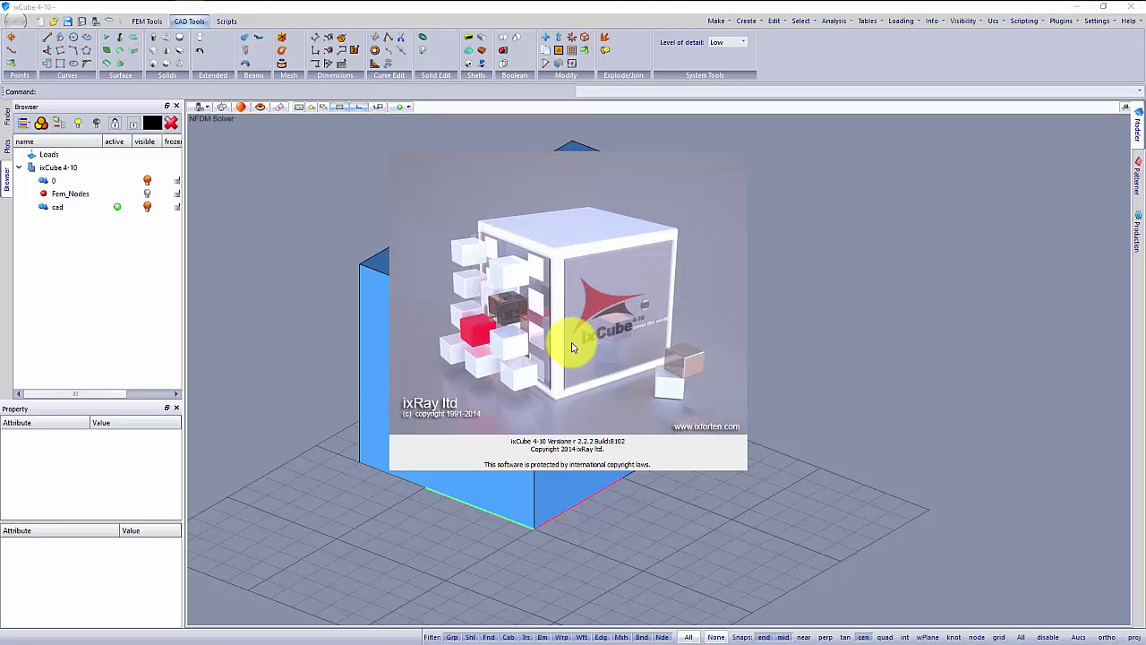
- Close the splash window showing the program's version information
{"action": "left_click", "coordinate": [788, 347]}
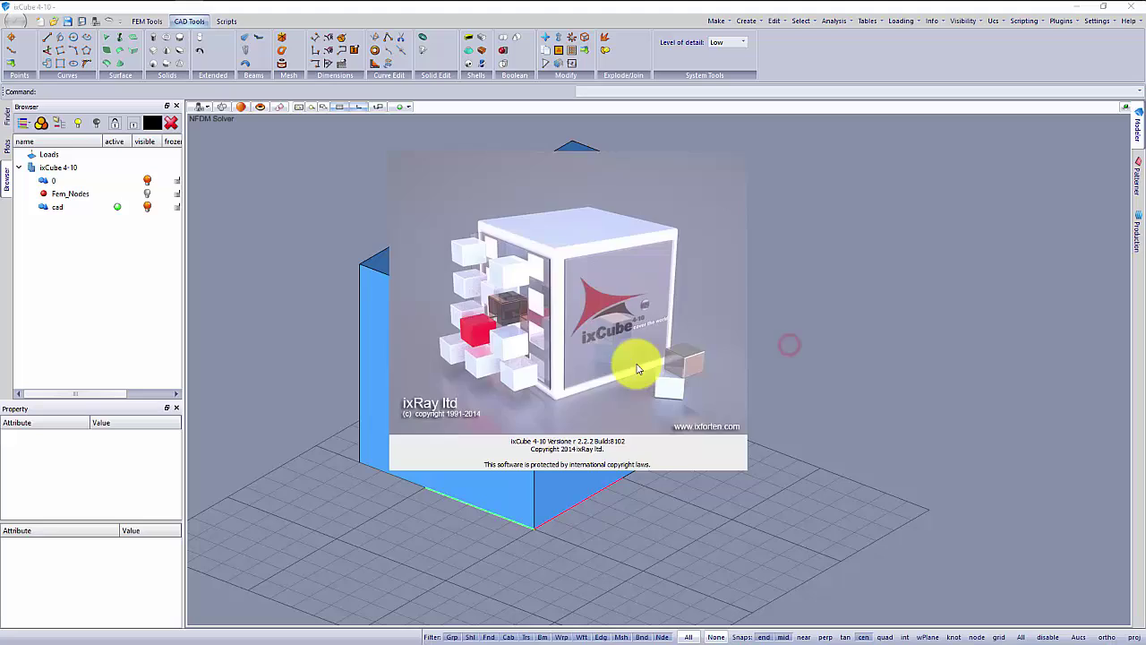
{"action": "left_click", "coordinate": [638, 369]}
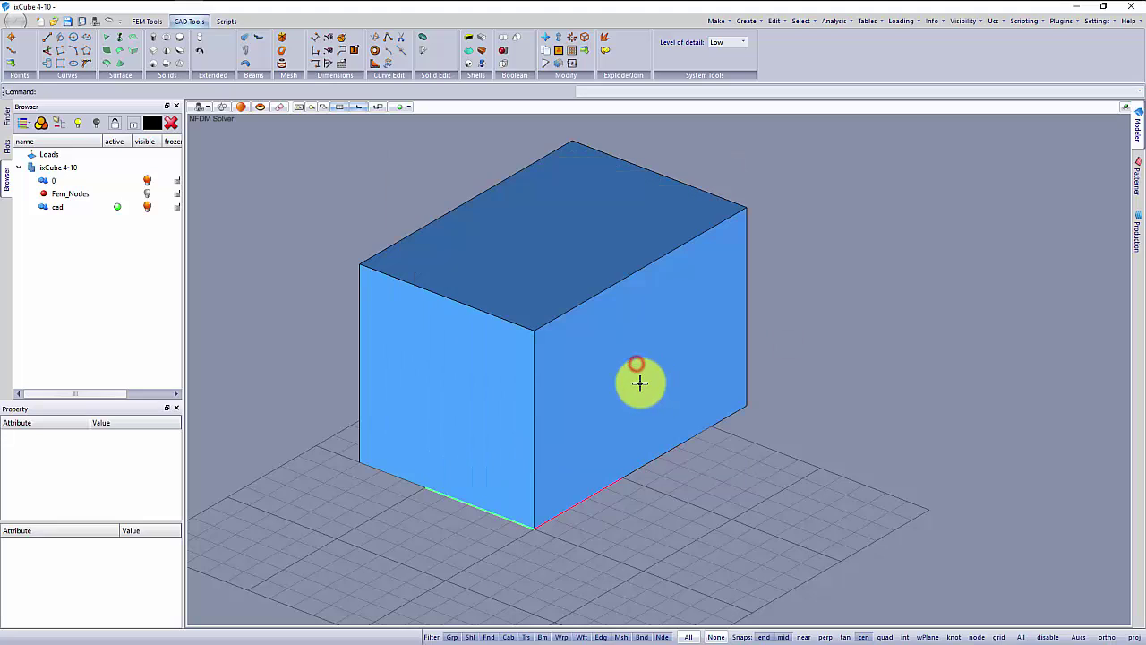
- Enable Aucs and draw a start-end-point arc on the box's long side face, bulging upward between the midpoints of its two vertical edges
{"action": "left_click", "coordinate": [1079, 637]}
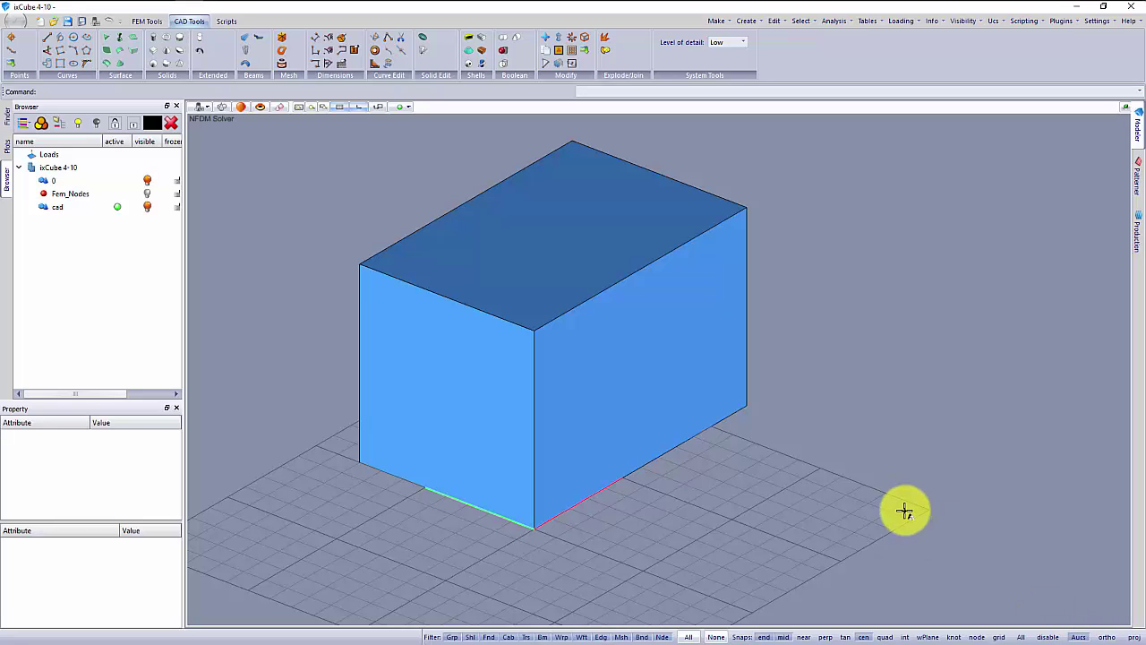
{"action": "middle_click_drag", "start_coordinate": [905, 510], "coordinate": [835, 498]}
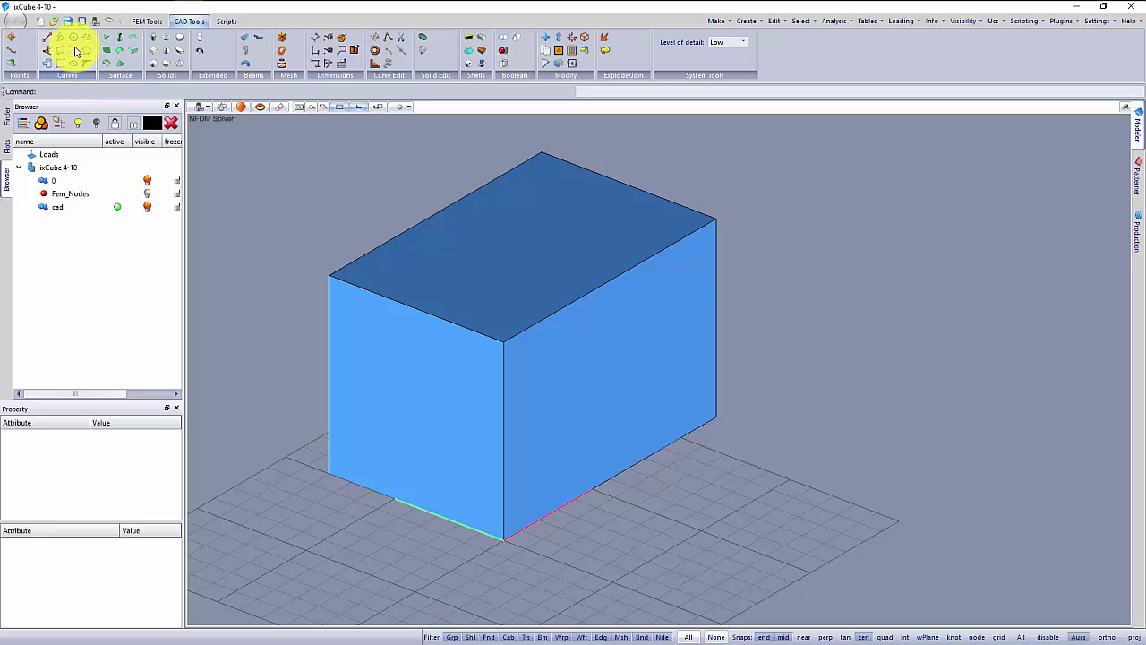
{"action": "left_click", "coordinate": [76, 51]}
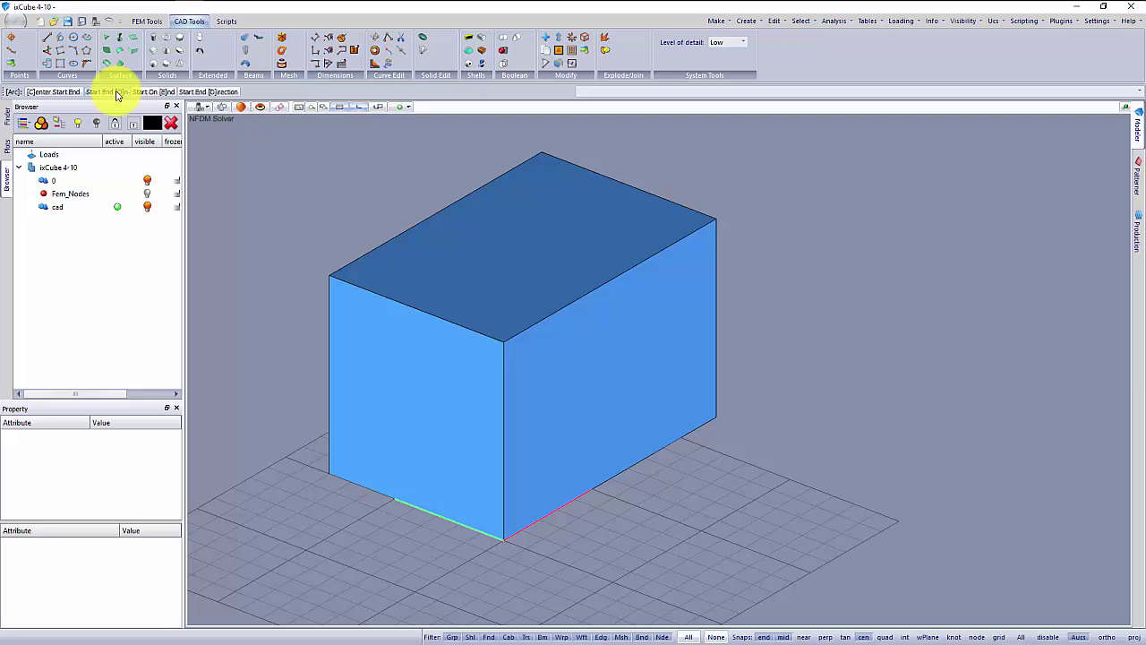
{"action": "left_click", "coordinate": [107, 92]}
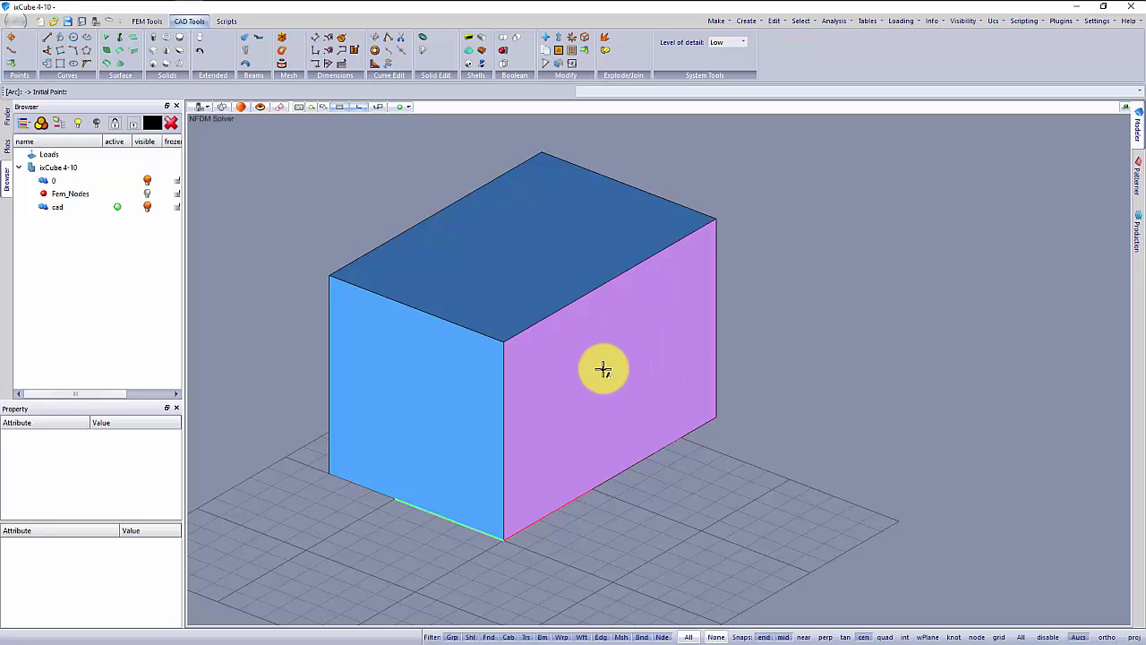
{"action": "left_click", "coordinate": [1082, 636]}
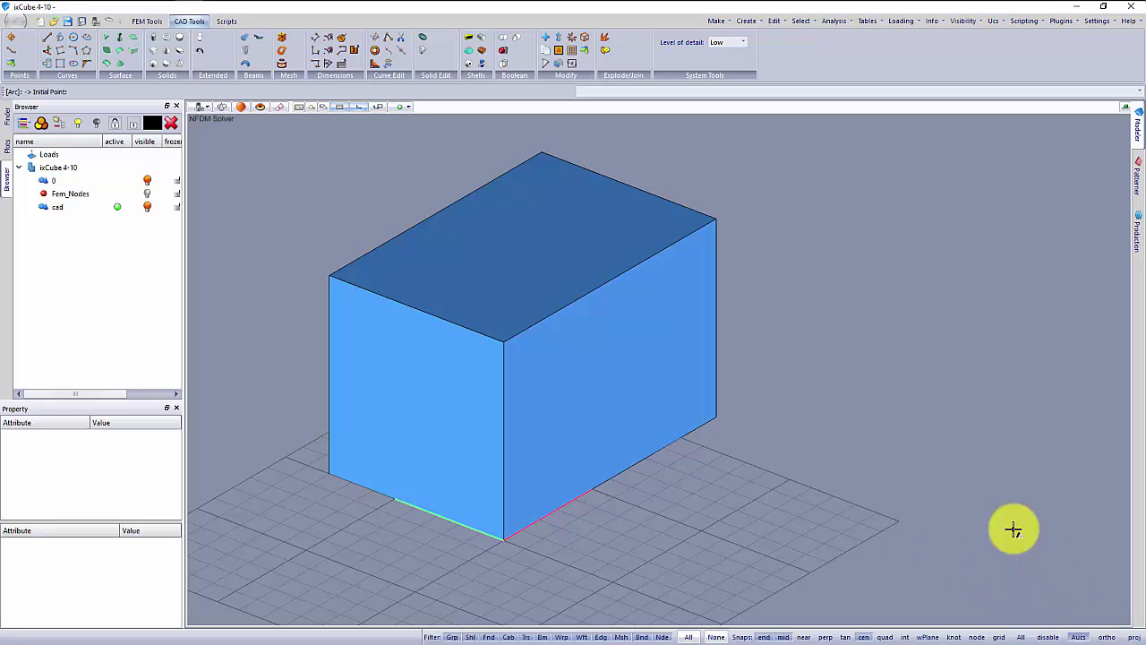
{"action": "scroll", "coordinate": [538, 439], "scroll_direction": "up", "scroll_amount": 1}
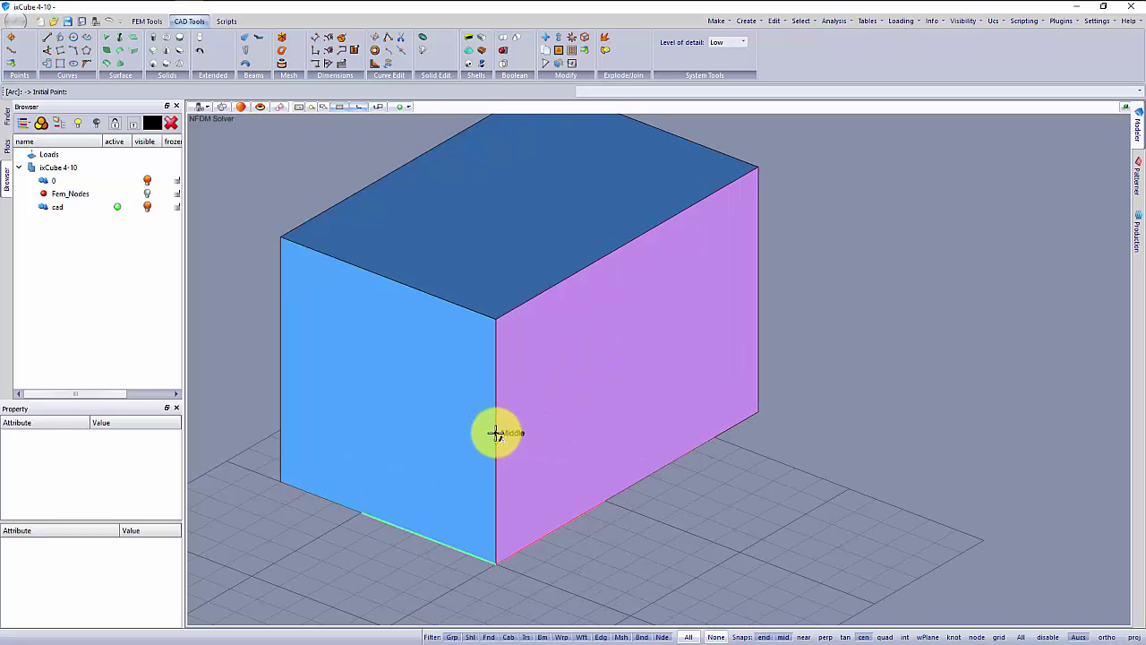
{"action": "left_click", "coordinate": [496, 438]}
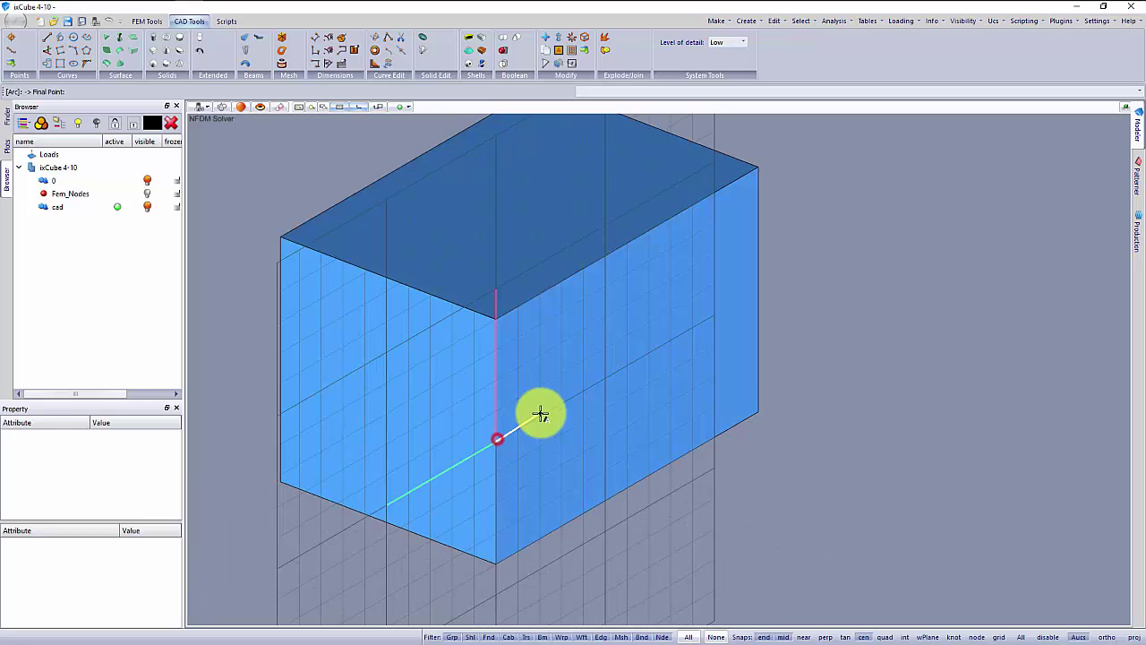
{"action": "left_click", "coordinate": [758, 295]}
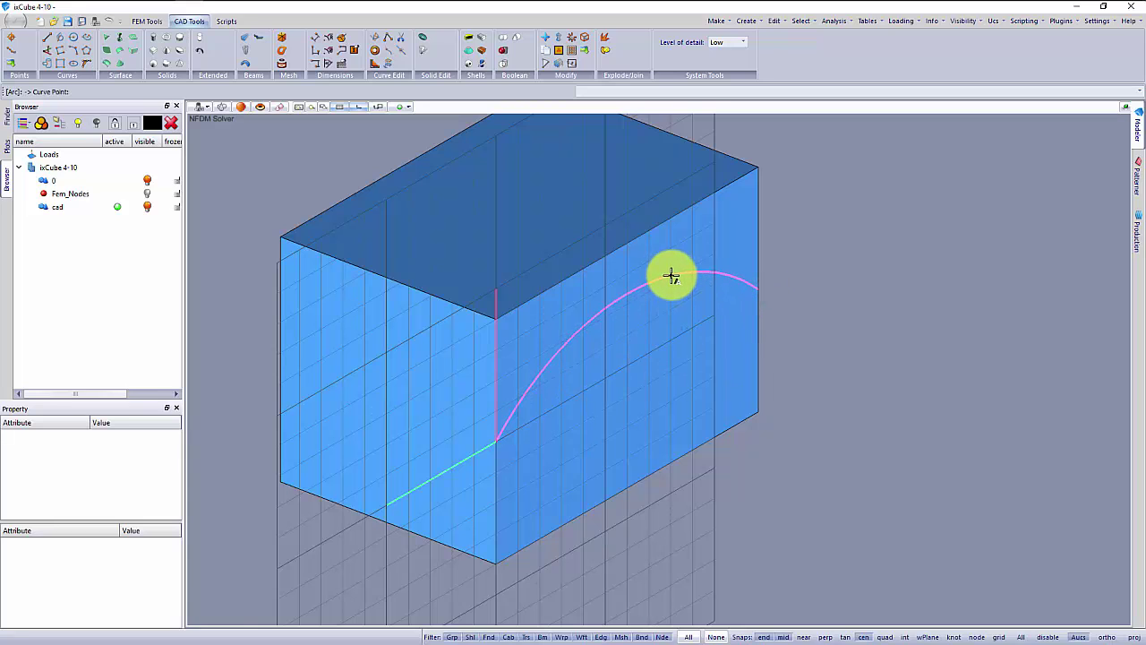
{"action": "left_click", "coordinate": [671, 274]}
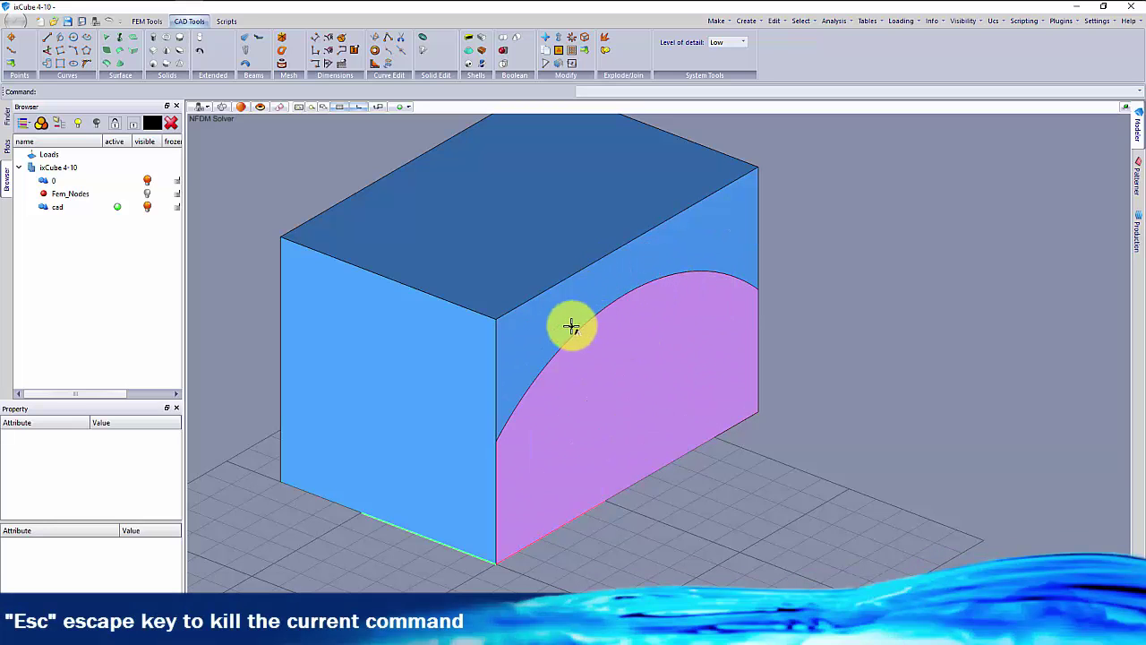
- Push the face region above the arc through the box to its opposite top corner, cutting the top into a vault
{"action": "left_click", "coordinate": [546, 315]}
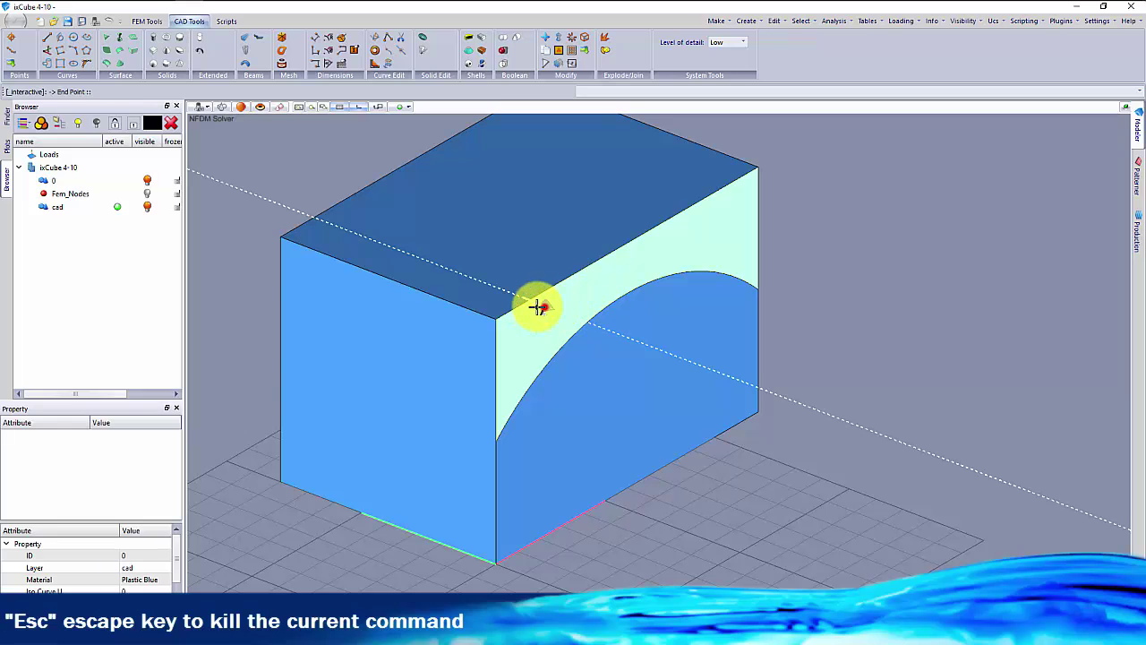
{"action": "left_click", "coordinate": [539, 307]}
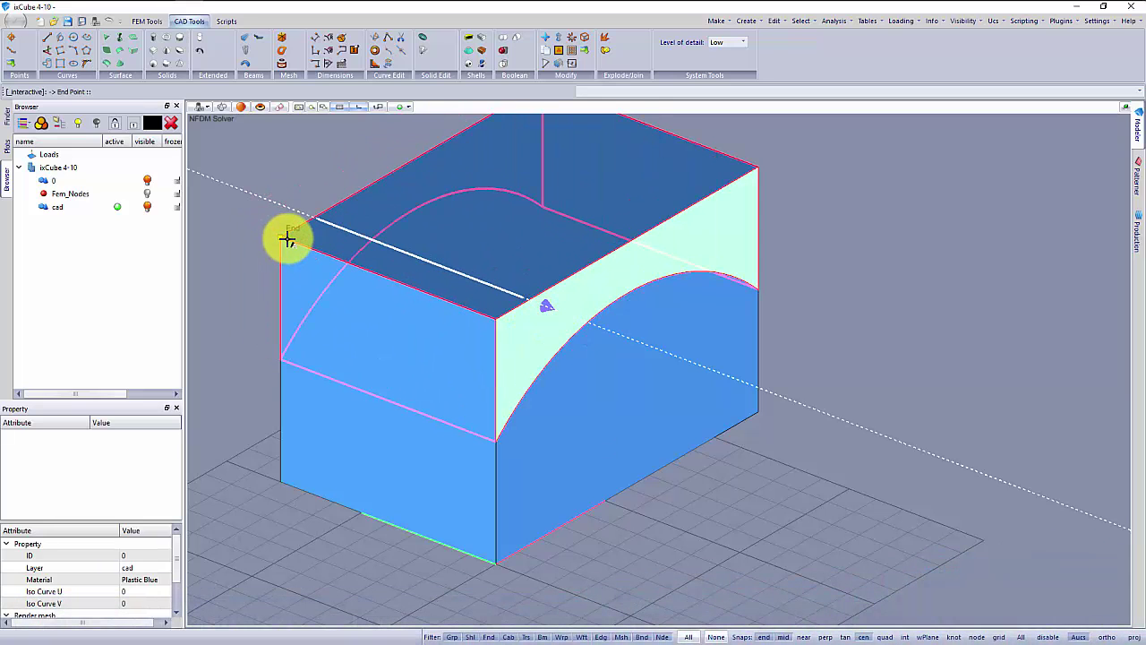
{"action": "left_click", "coordinate": [287, 238]}
{"action": "key", "text": "Escape"}
{"action": "left_click_drag", "start_coordinate": [672, 383], "coordinate": [543, 422]}
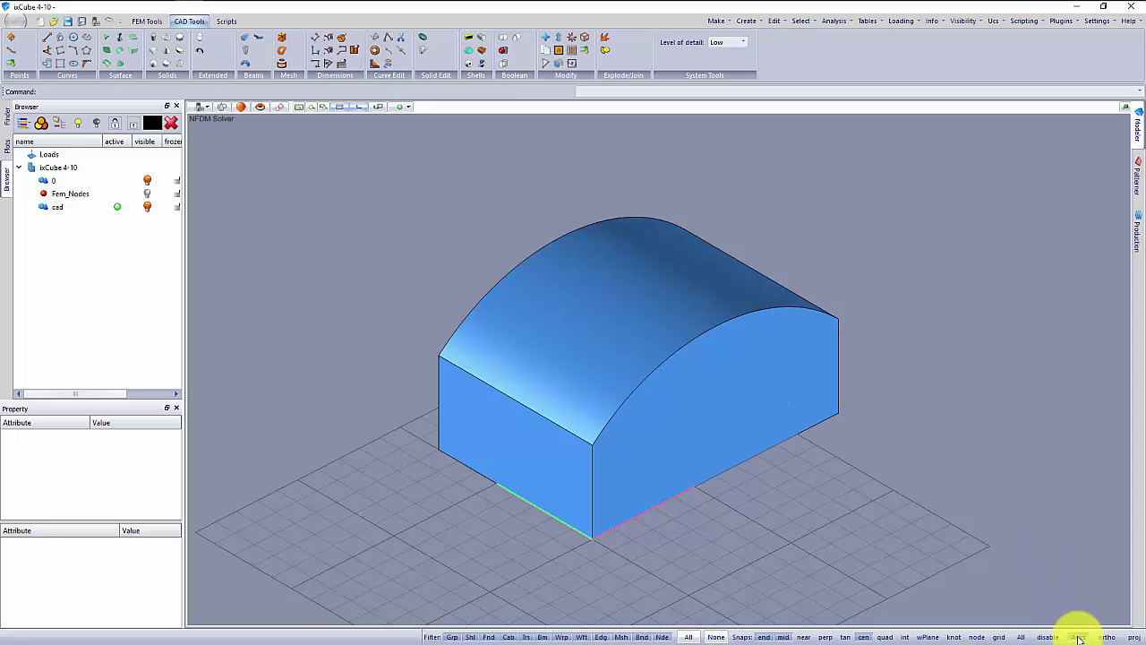
- Explode the vaulted solid into its separate surfaces
{"action": "middle_click_drag", "start_coordinate": [832, 504], "coordinate": [785, 478]}
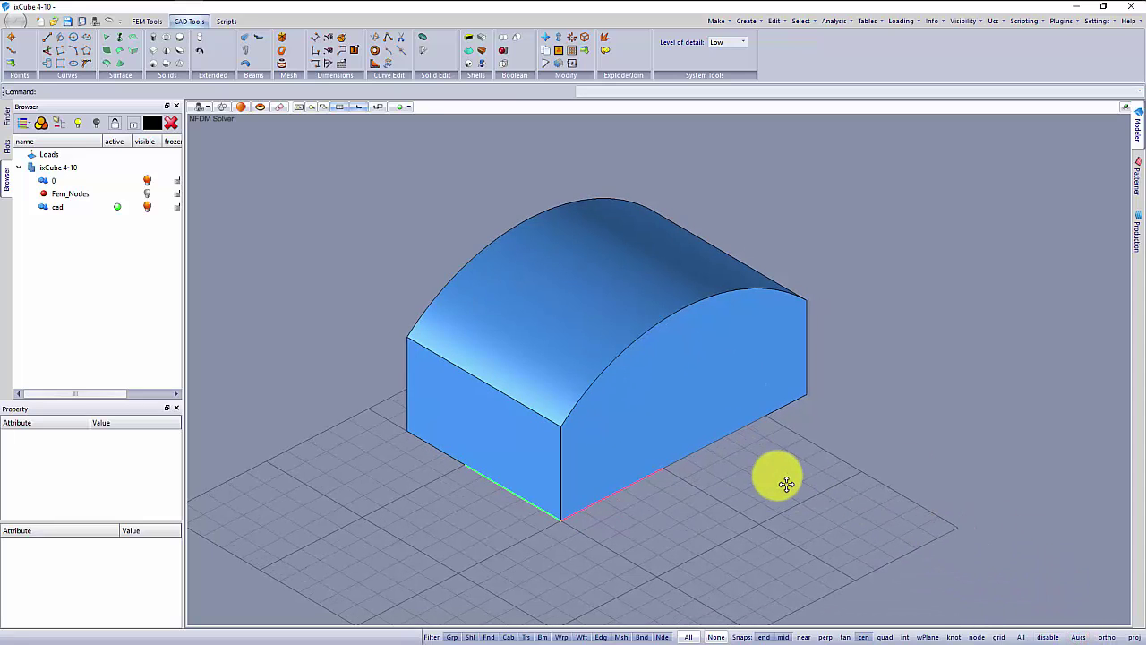
{"action": "left_click", "coordinate": [594, 371]}
{"action": "left_click", "coordinate": [785, 462]}
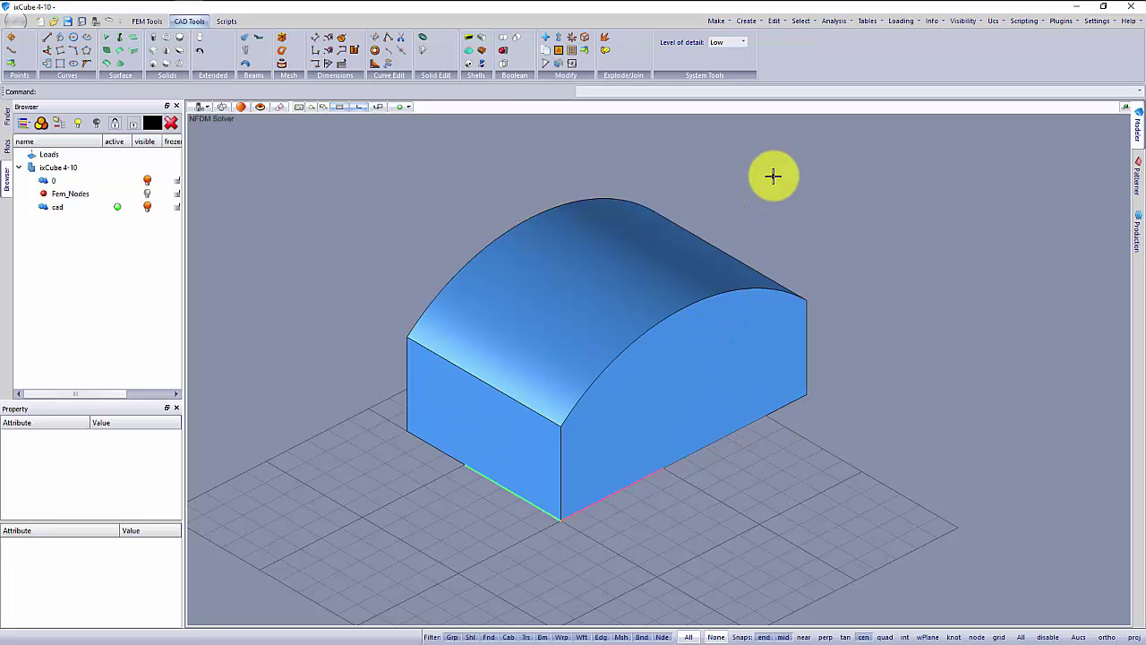
{"action": "left_click", "coordinate": [604, 41]}
{"action": "left_click", "coordinate": [639, 290]}
{"action": "right_click", "coordinate": [888, 322]}
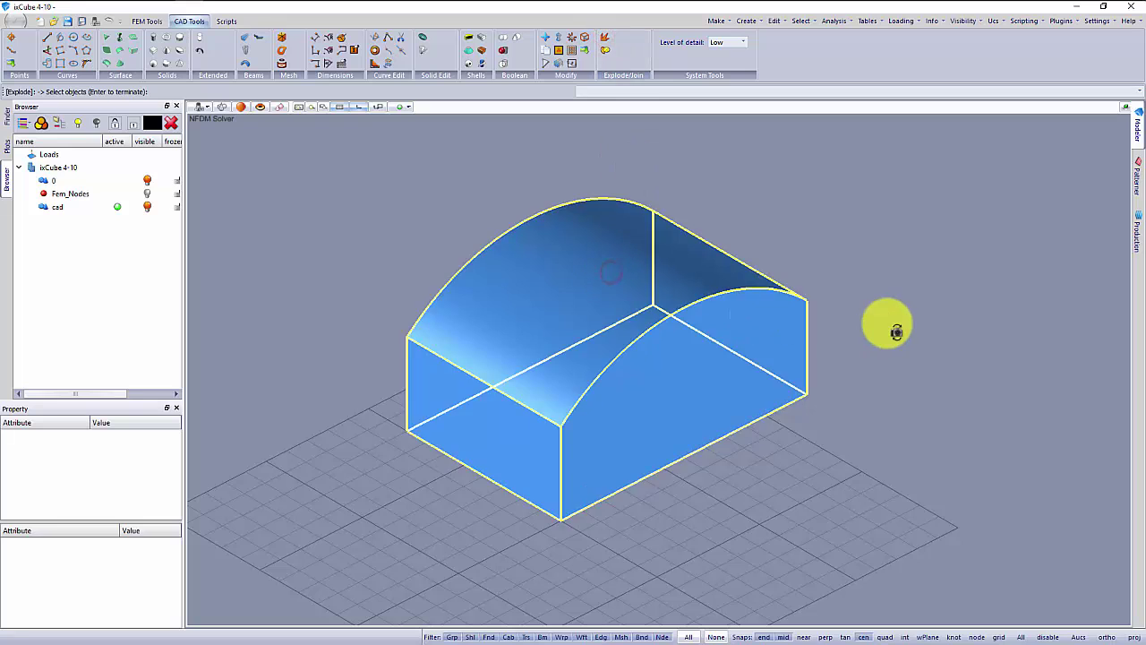
- Select the vault and wall surfaces one by one to check that they are separate, and clear the selection
{"action": "left_click", "coordinate": [575, 288]}
{"action": "left_click", "coordinate": [497, 421]}
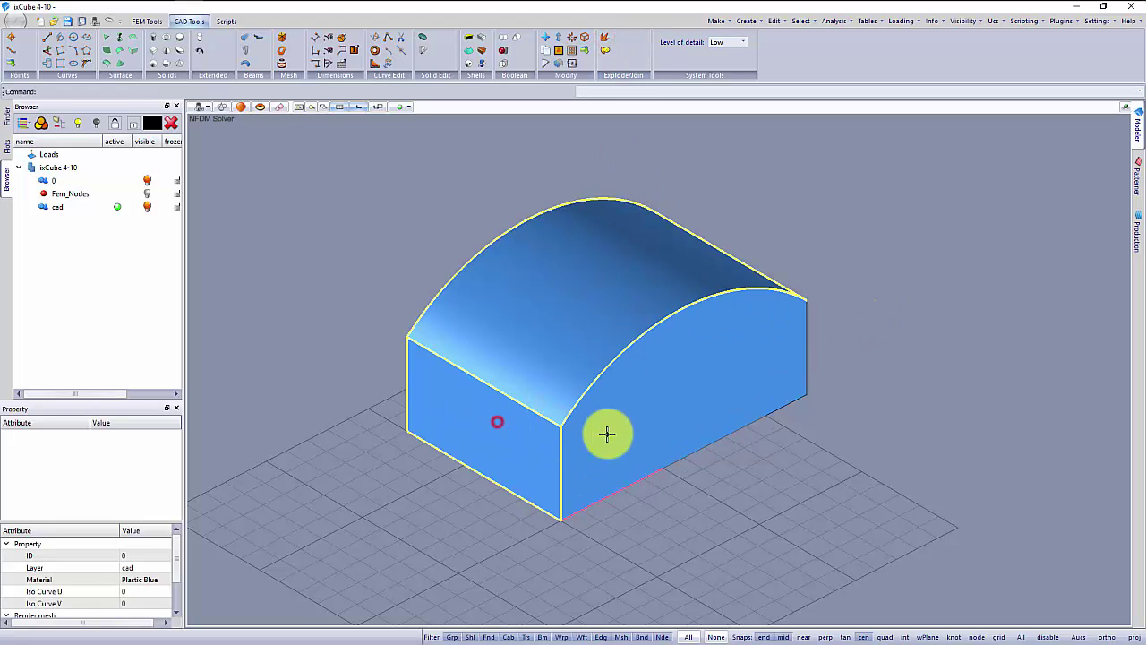
{"action": "left_click", "coordinate": [609, 433]}
{"action": "left_click", "coordinate": [673, 499]}
{"action": "left_click", "coordinate": [521, 356]}
{"action": "left_click", "coordinate": [496, 422]}
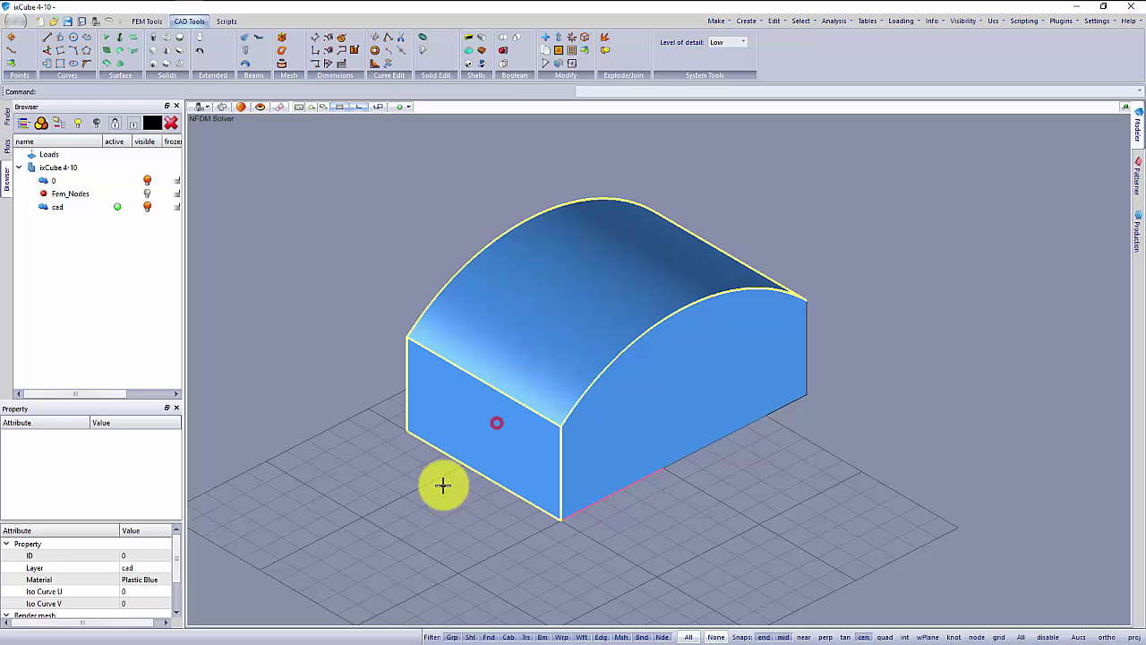
{"action": "left_click_drag", "start_coordinate": [442, 485], "coordinate": [475, 484]}
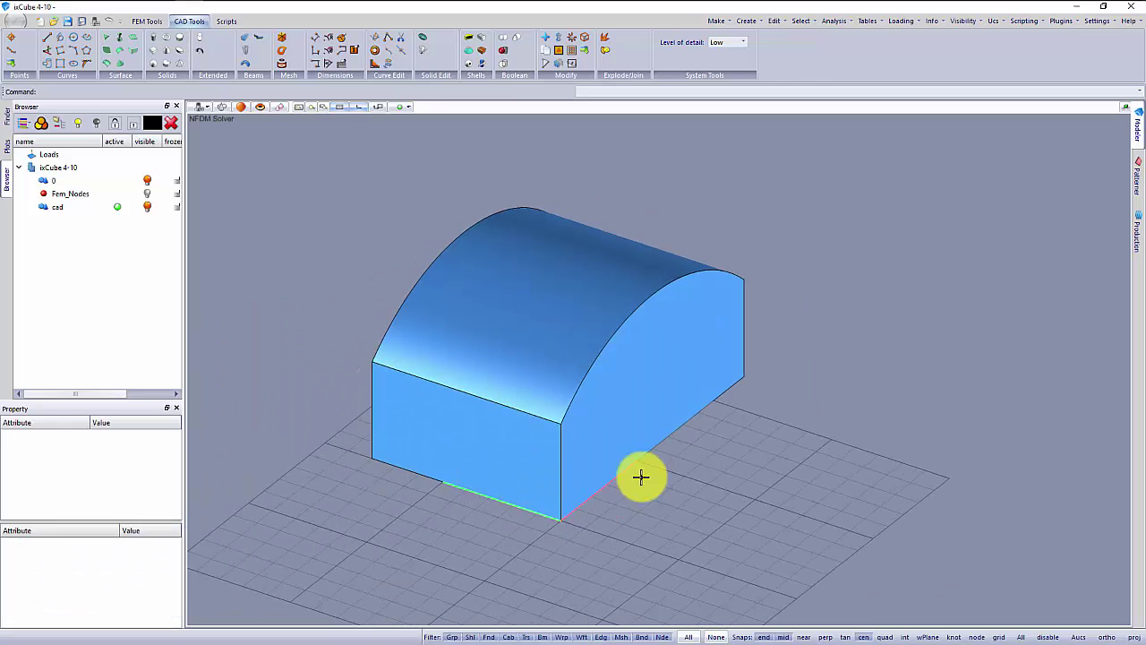
- Create a new layer named membrane and make it the active layer
{"action": "middle_click_drag", "start_coordinate": [275, 323], "coordinate": [300, 339]}
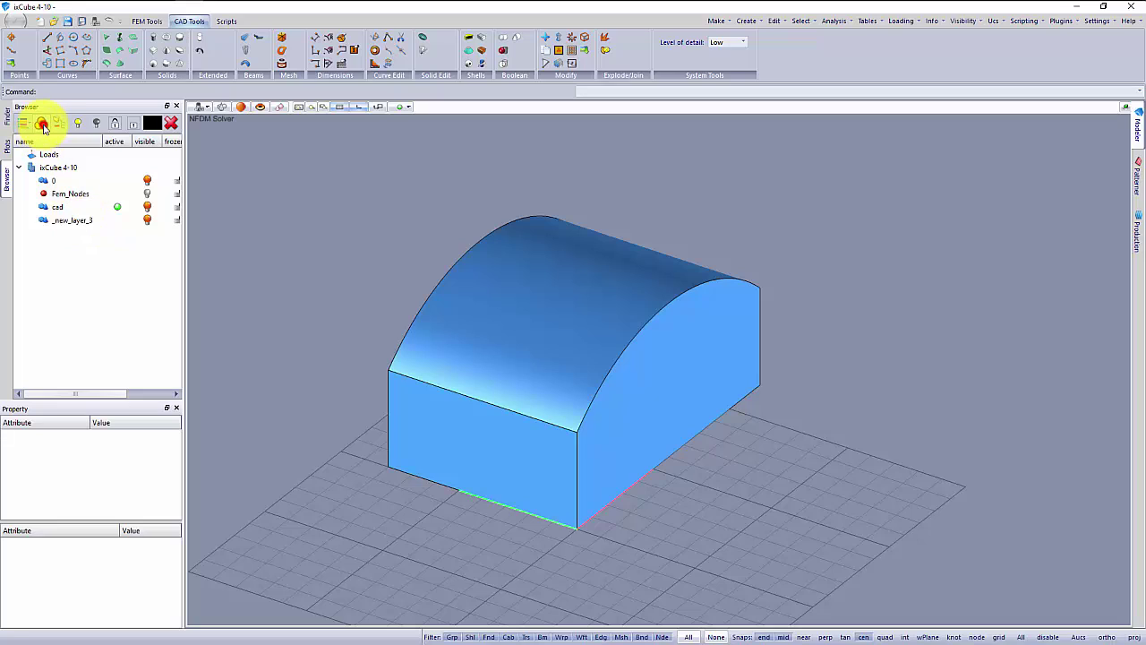
{"action": "left_click", "coordinate": [75, 220]}
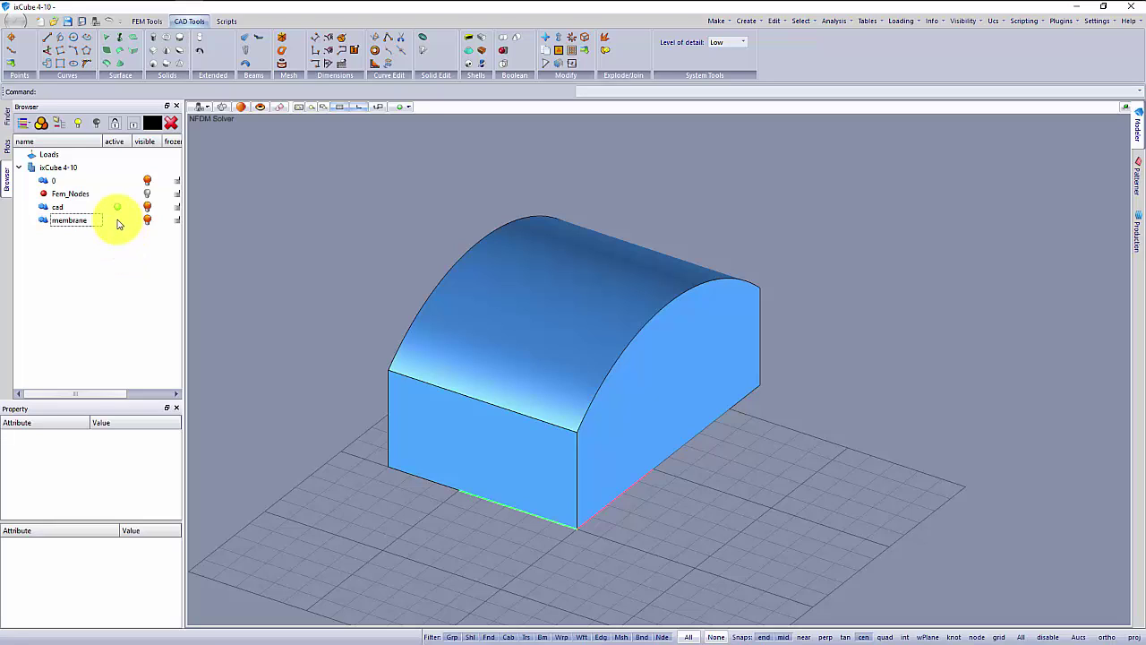
{"action": "left_click", "coordinate": [115, 220]}
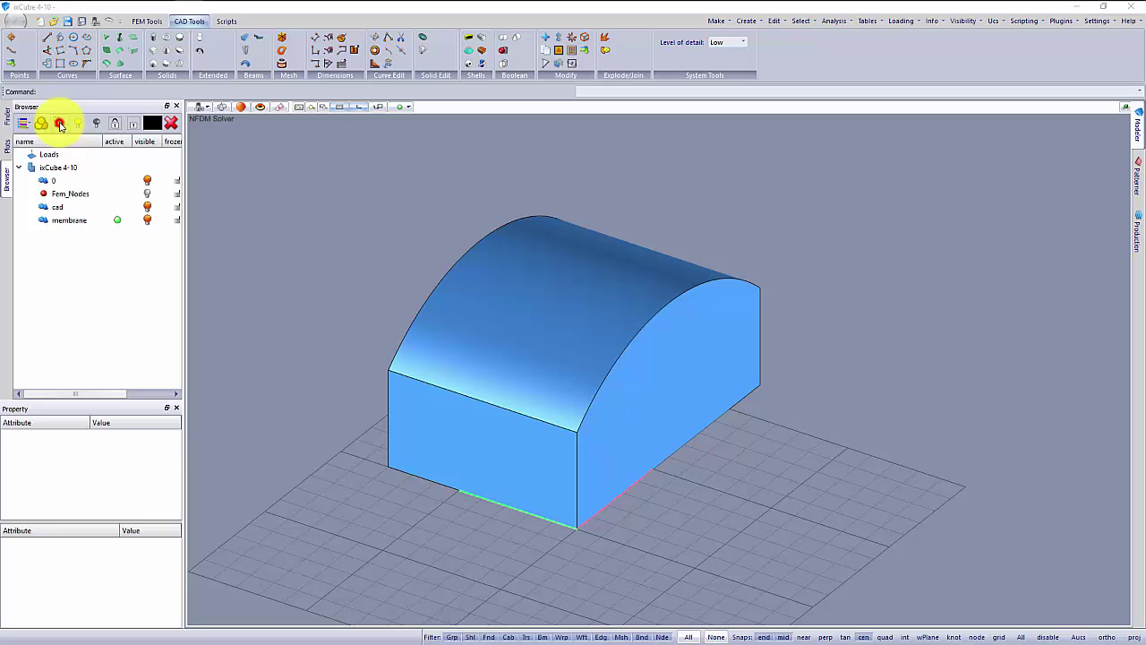
- Add a Tenso group under the membrane layer, make it active and widen the name column to show its full name
{"action": "left_click", "coordinate": [60, 125]}
{"action": "left_click", "coordinate": [535, 322]}
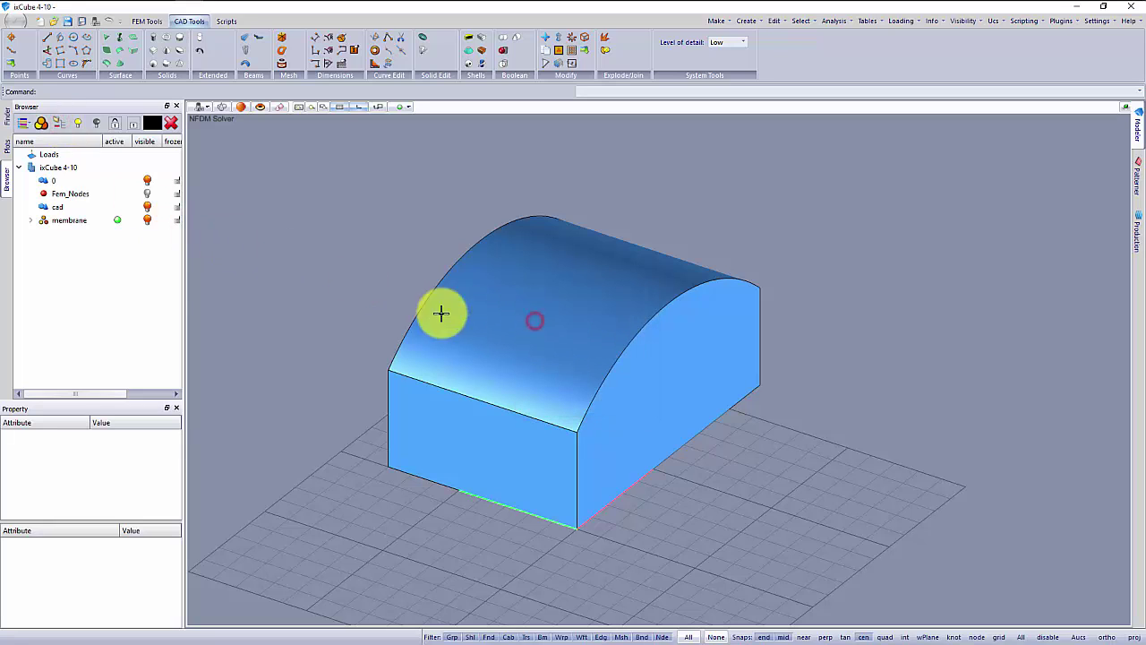
{"action": "left_click", "coordinate": [31, 220]}
{"action": "left_click", "coordinate": [79, 233]}
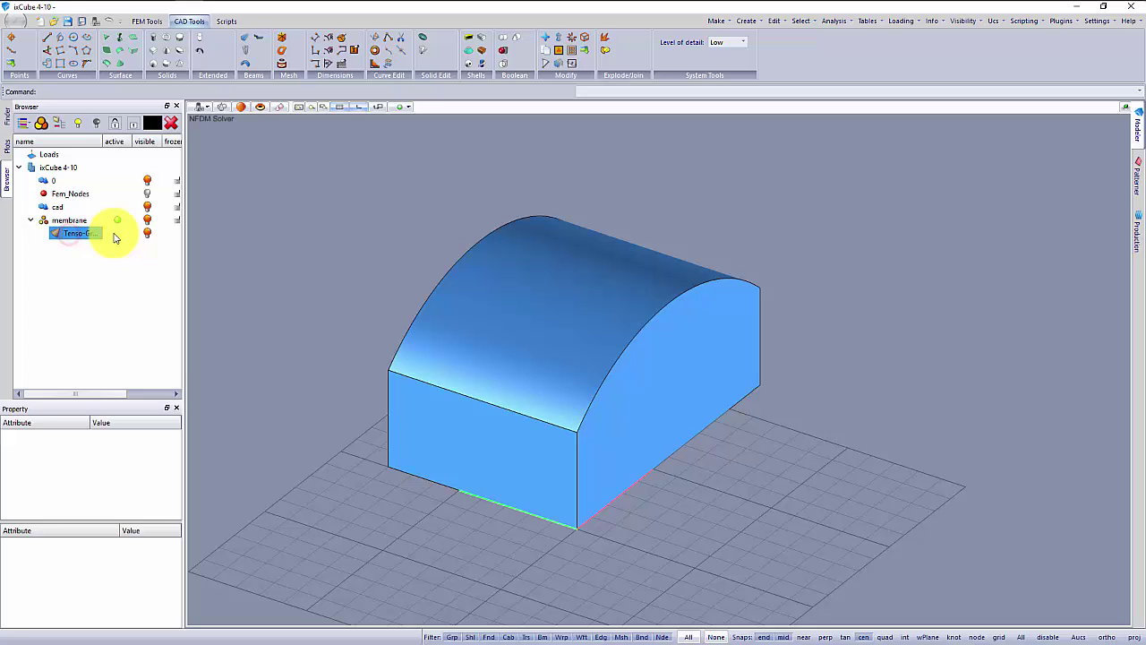
{"action": "left_click", "coordinate": [114, 233]}
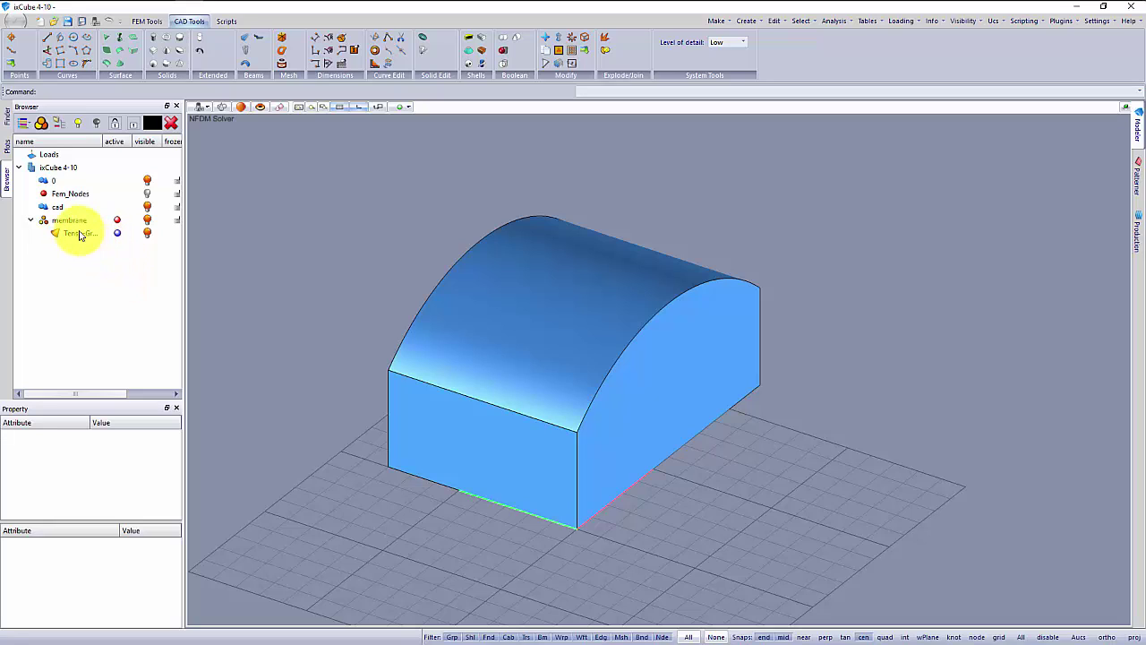
{"action": "left_click_drag", "start_coordinate": [103, 142], "coordinate": [115, 148]}
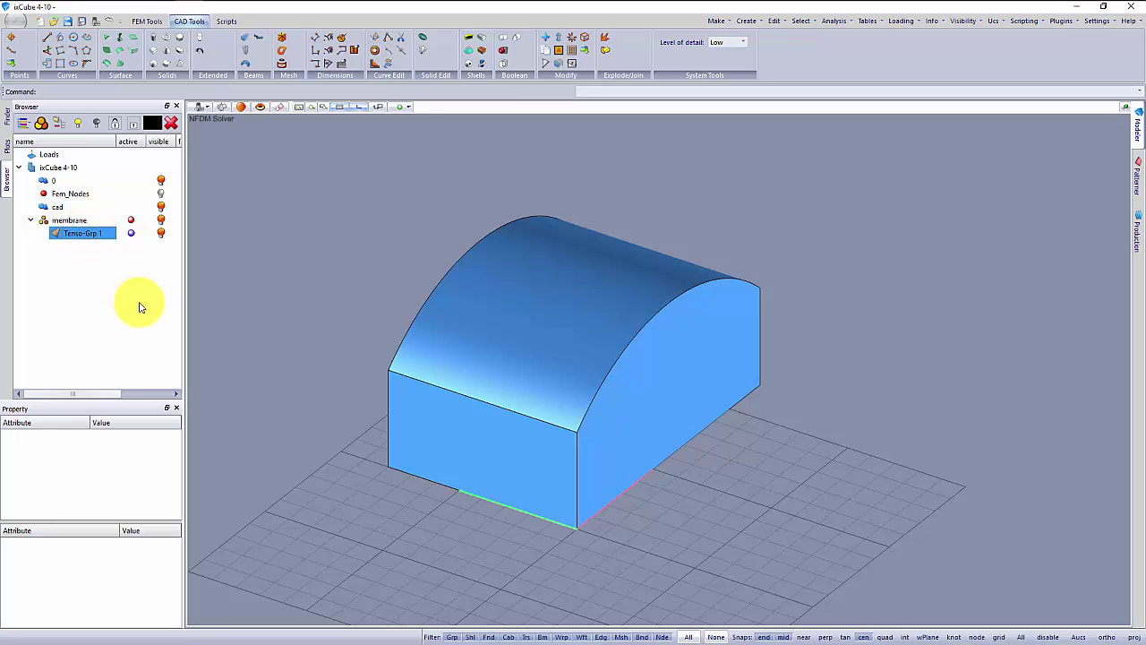
- Convert the curved vault surface into a mesh in the Tenso group with Max Aspect set to 1
{"action": "left_click", "coordinate": [583, 312]}
{"action": "left_click", "coordinate": [397, 307]}
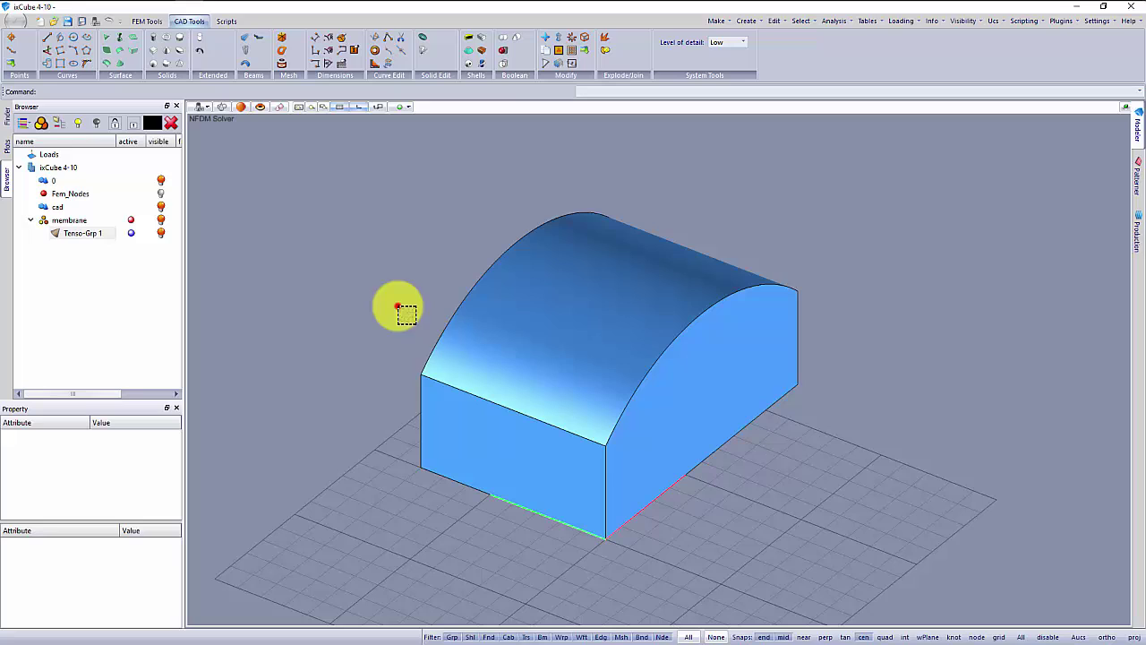
{"action": "left_click", "coordinate": [576, 325]}
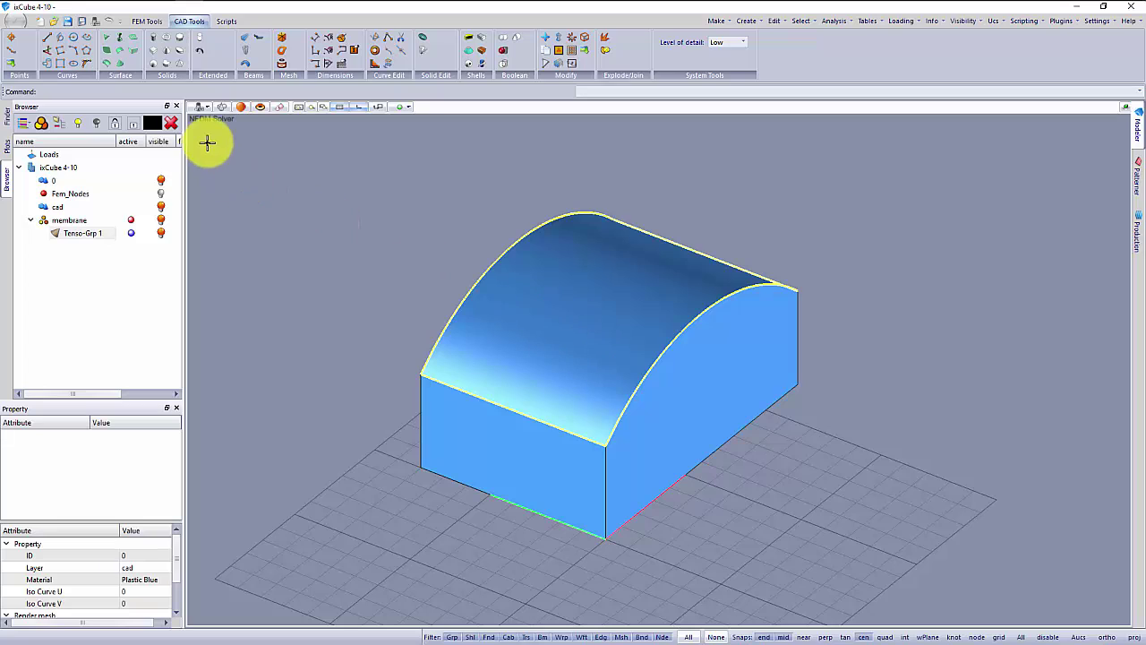
{"action": "left_click", "coordinate": [146, 20]}
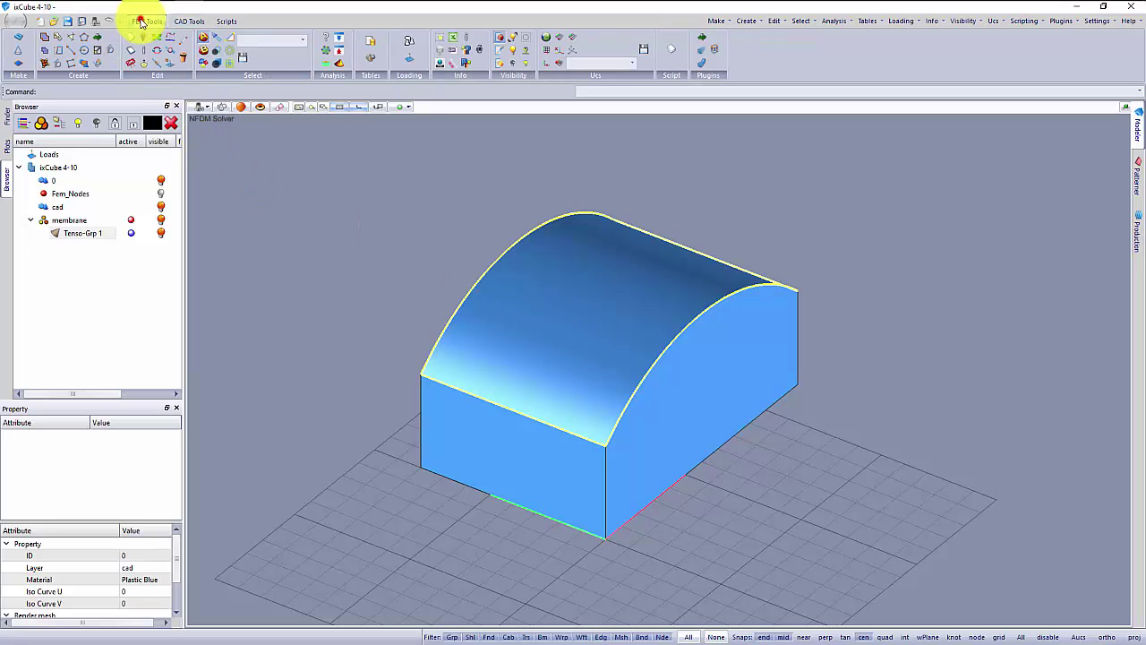
{"action": "left_click", "coordinate": [58, 42]}
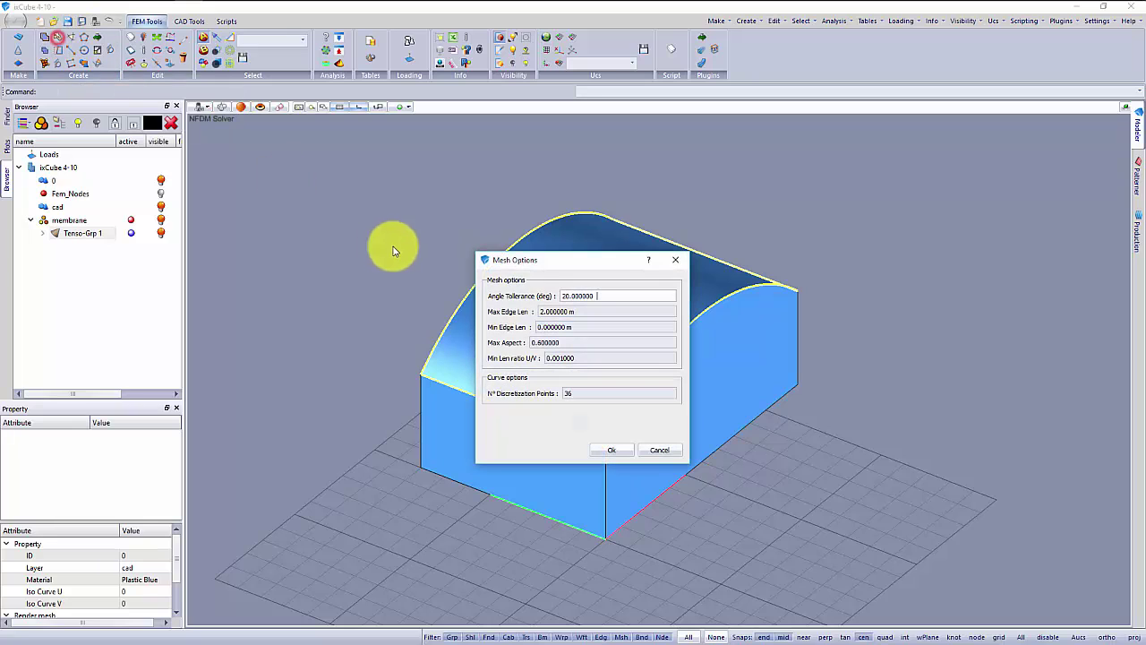
{"action": "left_click_drag", "start_coordinate": [533, 262], "coordinate": [373, 231]}
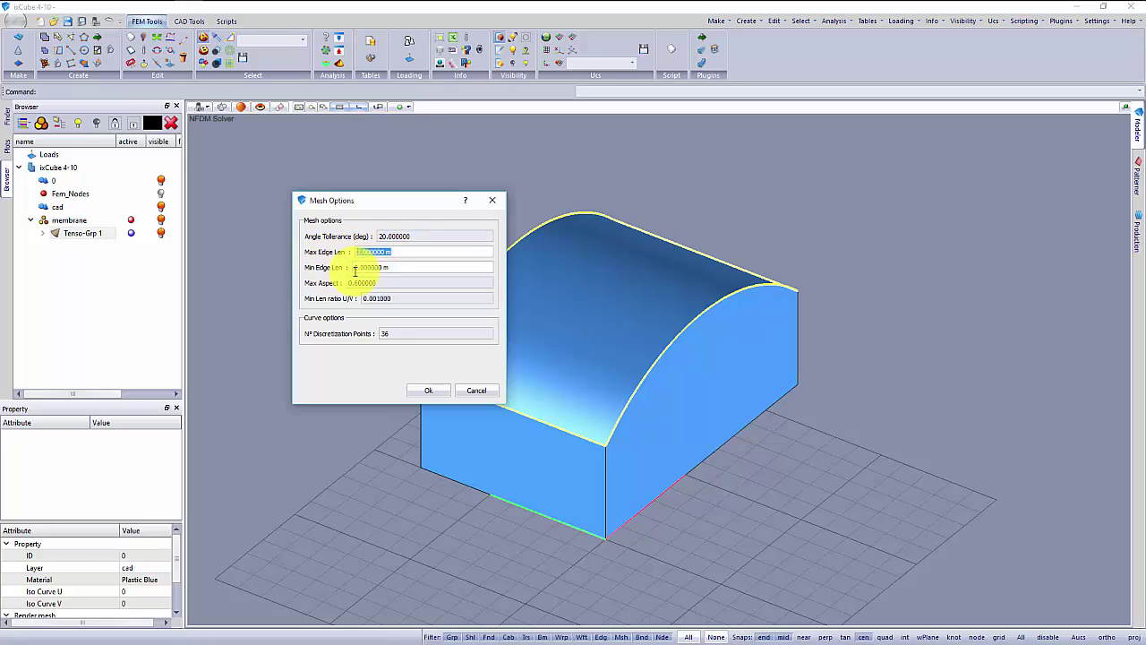
{"action": "left_click_drag", "start_coordinate": [386, 283], "coordinate": [325, 284]}
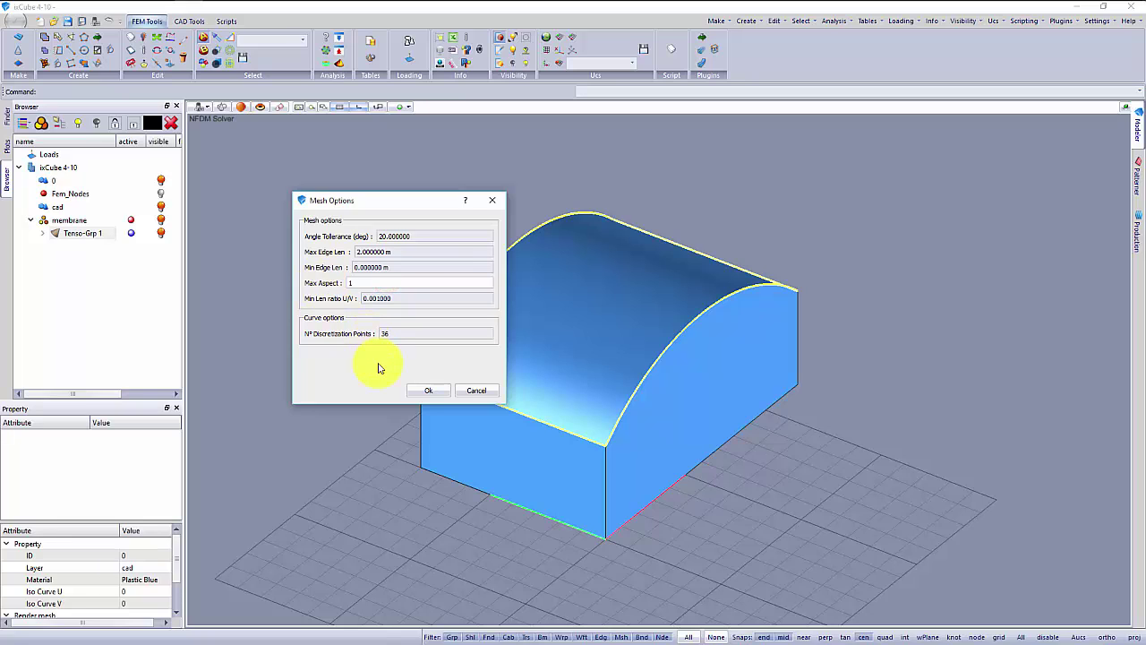
{"action": "left_click", "coordinate": [416, 391]}
- Delete the original CAD vault surface beneath the new mesh
{"action": "right_click_drag", "start_coordinate": [371, 350], "coordinate": [480, 340]}
{"action": "left_click", "coordinate": [542, 337]}
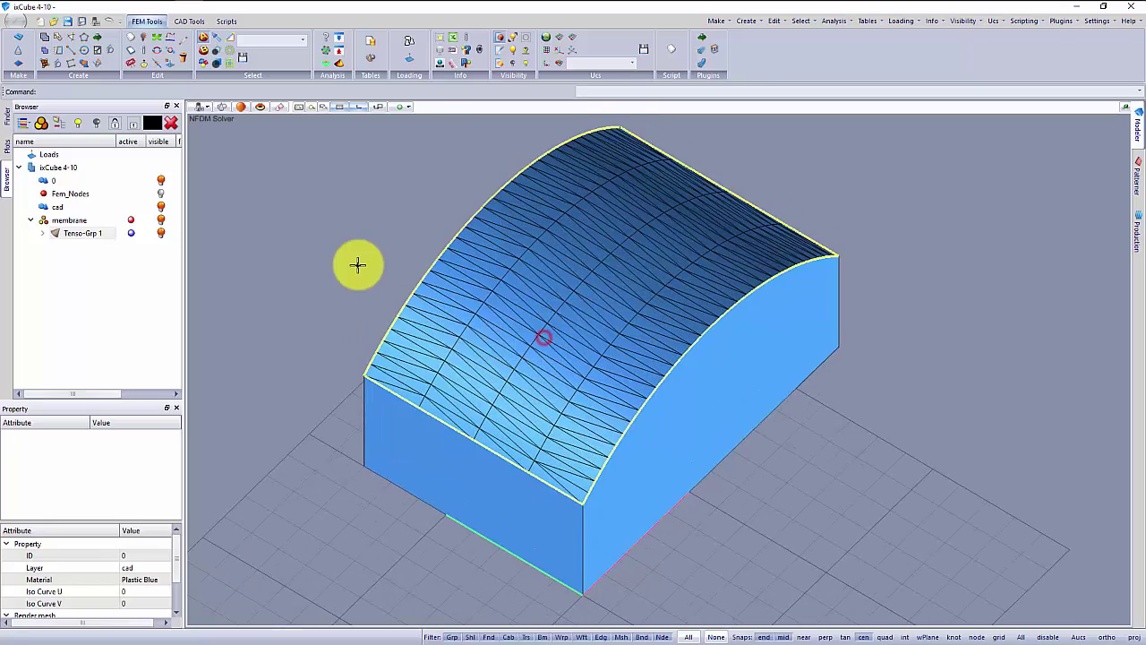
{"action": "key", "text": "Delete"}
- Select the vault mesh in the Tenso group and flip it so that its white side faces outward
{"action": "right_click_drag", "start_coordinate": [358, 264], "coordinate": [591, 305]}
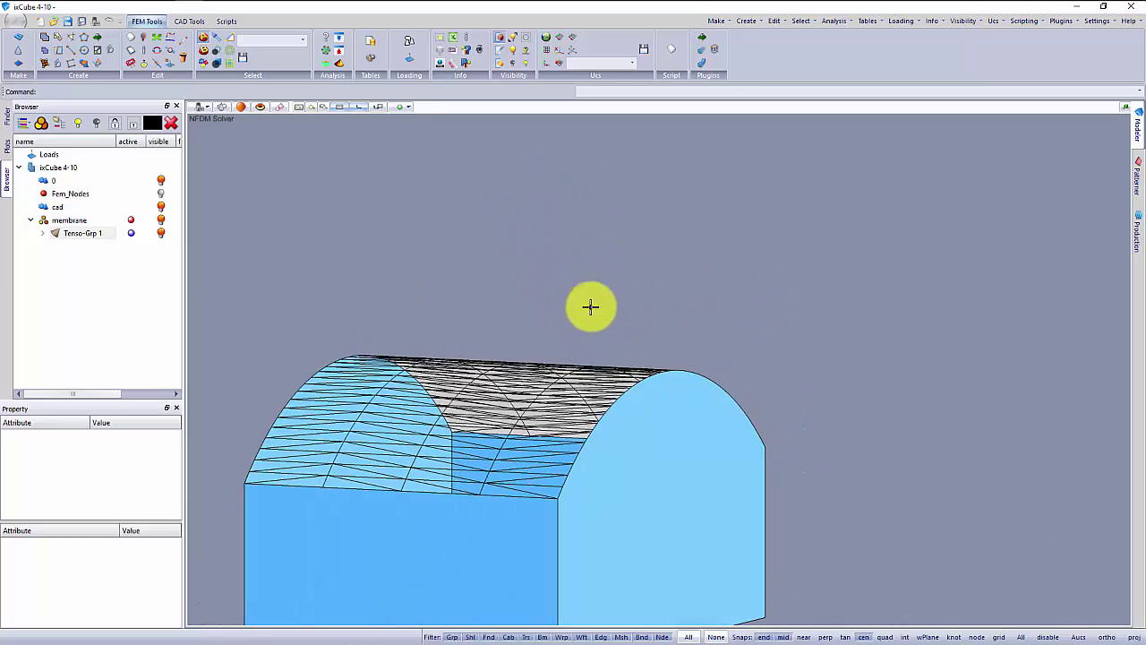
{"action": "left_click", "coordinate": [43, 234]}
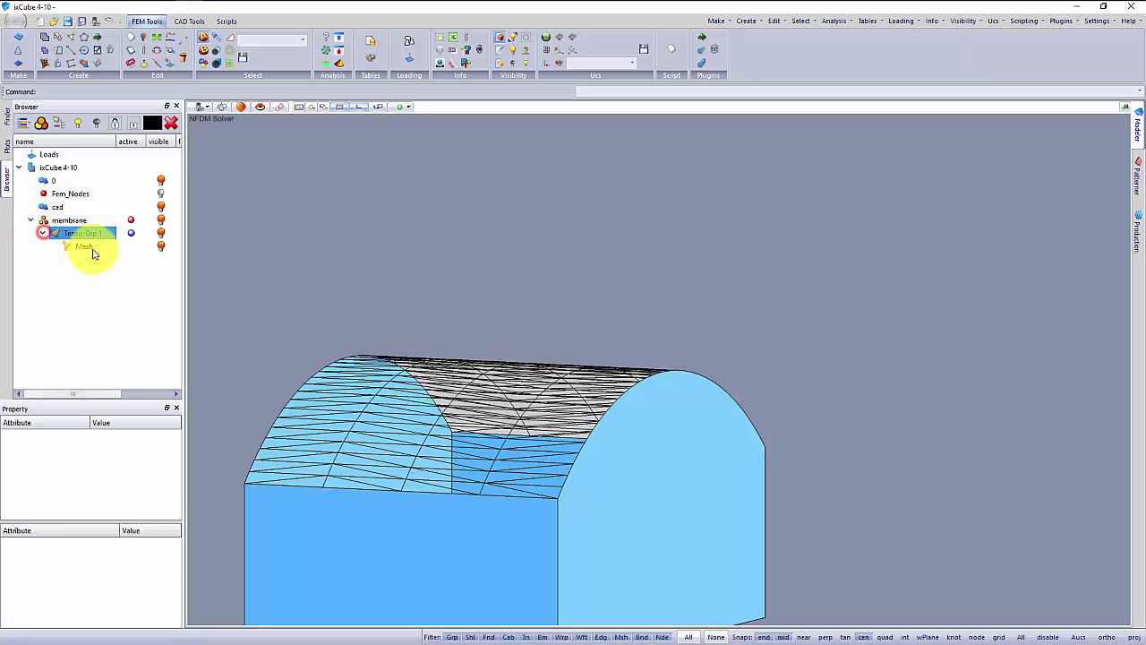
{"action": "left_click", "coordinate": [80, 246]}
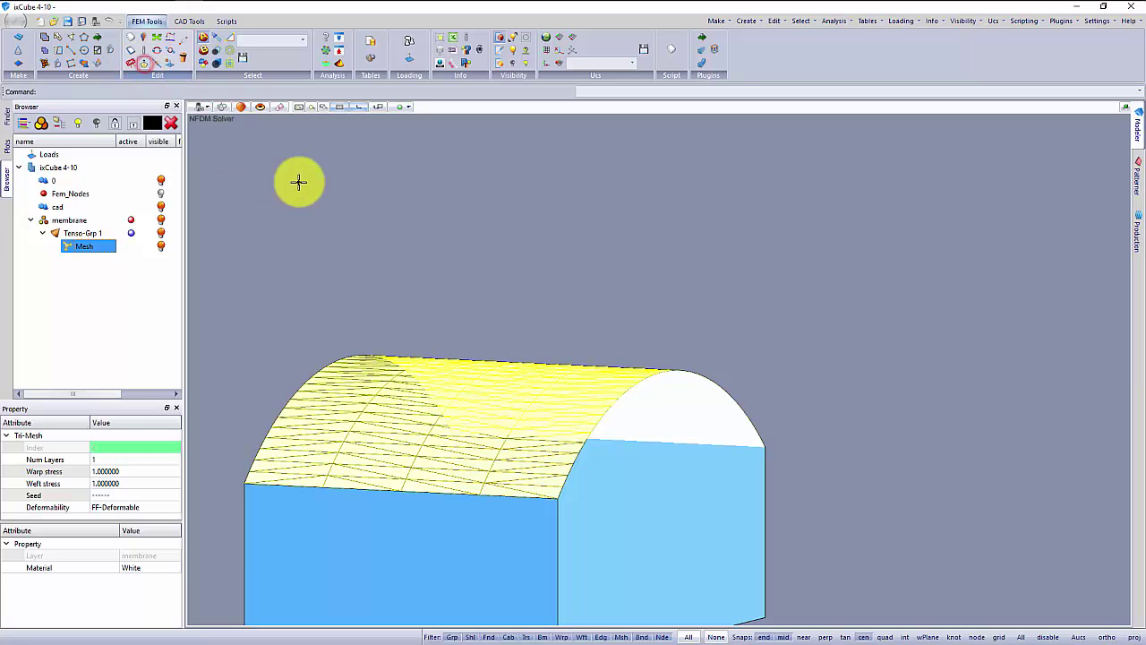
{"action": "left_click", "coordinate": [381, 197]}
- Create boundary elements along the vault mesh edges with Boundary Mesh, using a 30-degree max deviation and the four corner points
{"action": "scroll", "coordinate": [555, 240], "scroll_direction": "down", "scroll_amount": 3}
{"action": "middle_click_drag", "start_coordinate": [553, 238], "coordinate": [455, 337]}
{"action": "middle_click_drag", "start_coordinate": [525, 327], "coordinate": [503, 357]}
{"action": "scroll", "coordinate": [503, 356], "scroll_direction": "up", "scroll_amount": 2}
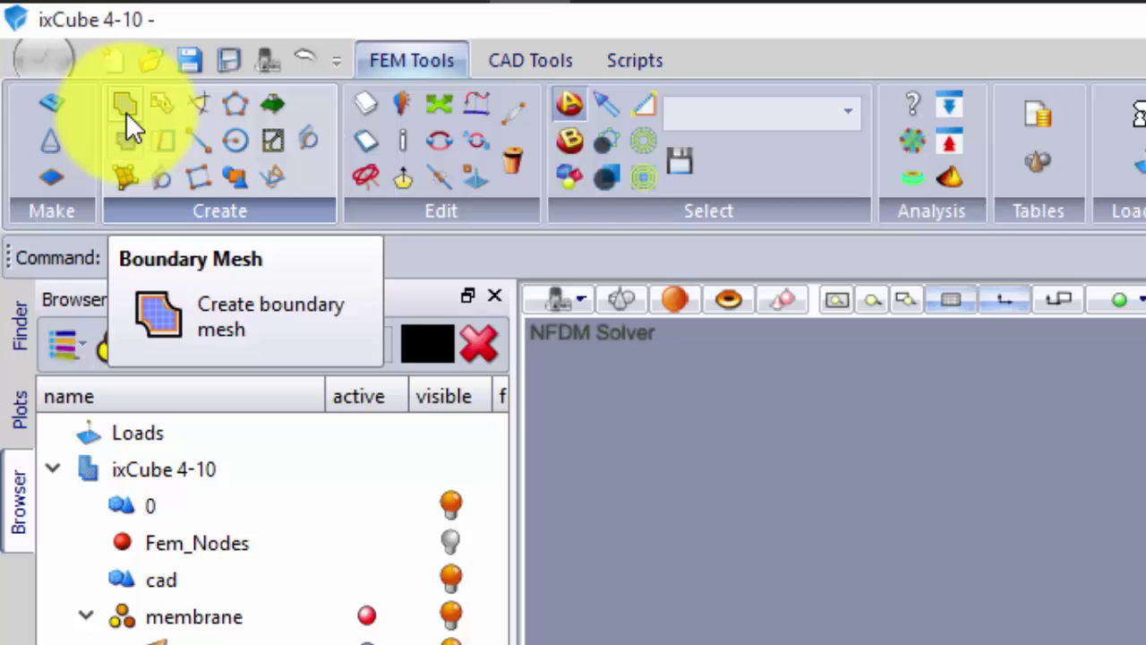
{"action": "left_click", "coordinate": [126, 107]}
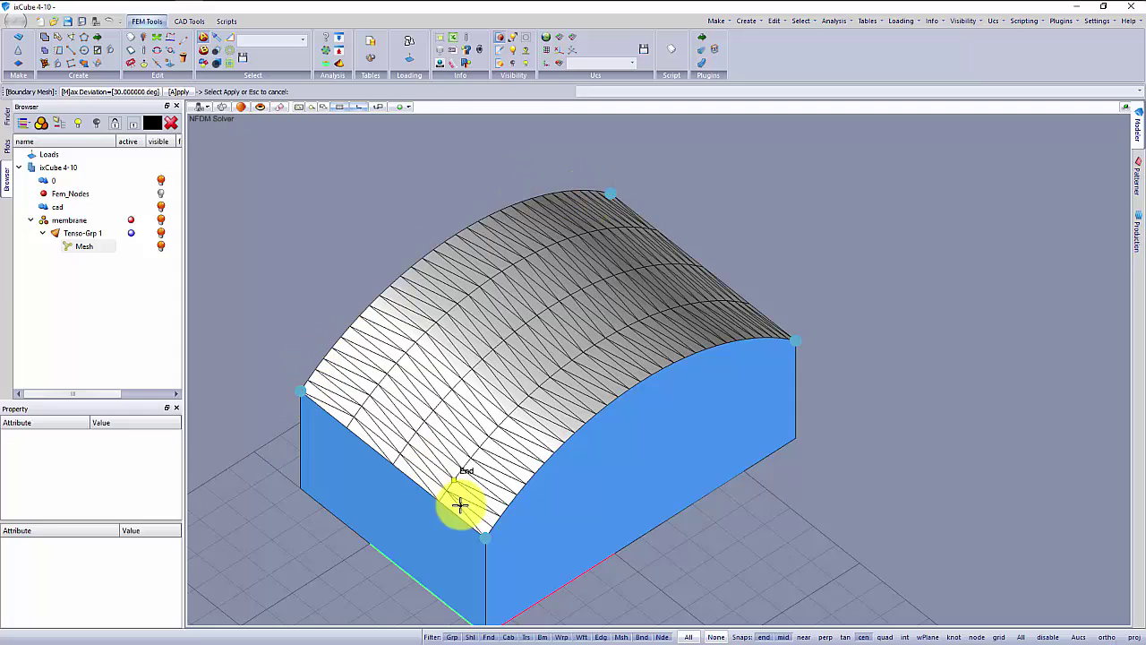
{"action": "middle_click_drag", "start_coordinate": [578, 361], "coordinate": [641, 338]}
{"action": "scroll", "coordinate": [672, 302], "scroll_direction": "up", "scroll_amount": 5}
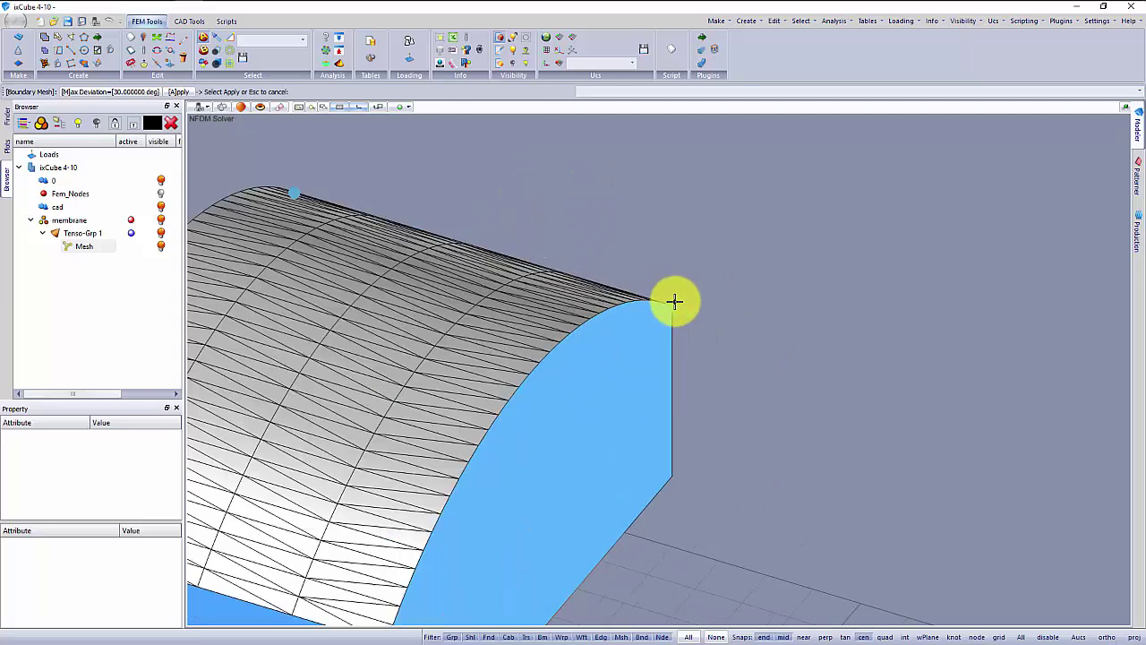
{"action": "scroll", "coordinate": [726, 325], "scroll_direction": "down", "scroll_amount": 5}
{"action": "middle_click_drag", "start_coordinate": [564, 361], "coordinate": [504, 396]}
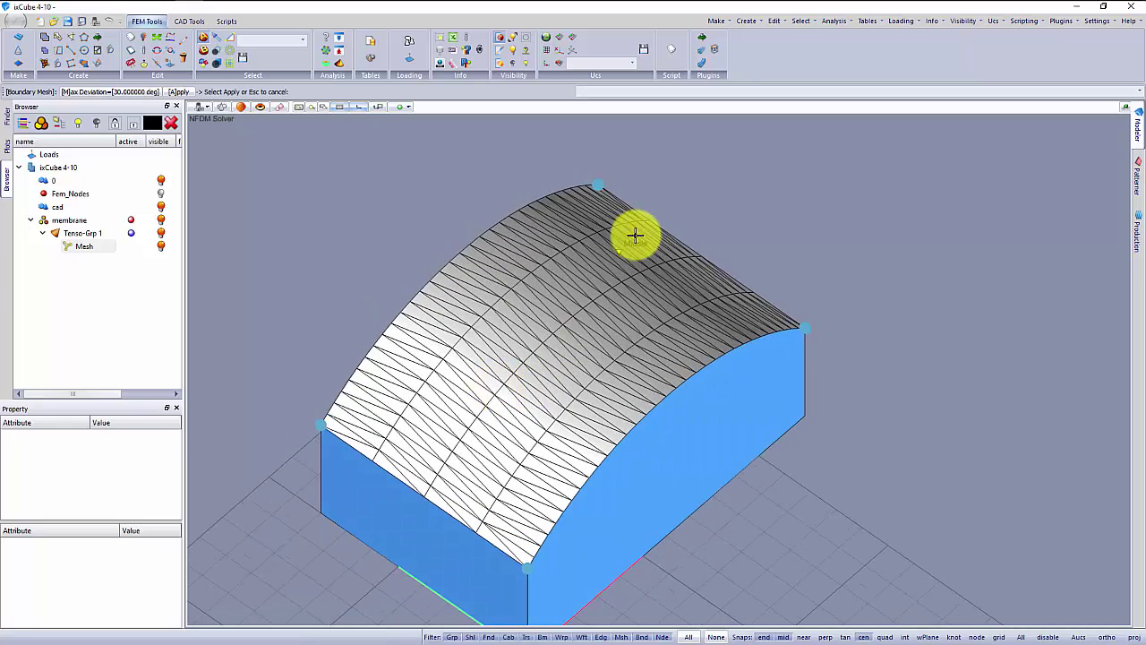
{"action": "left_click", "coordinate": [599, 204]}
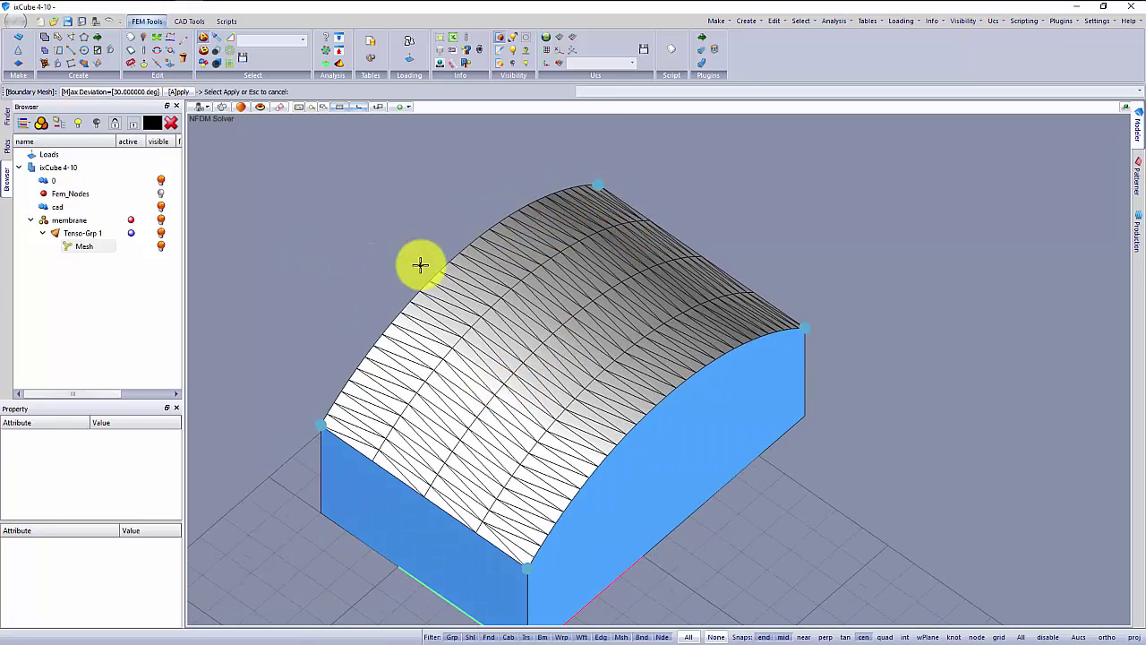
{"action": "left_click", "coordinate": [523, 569]}
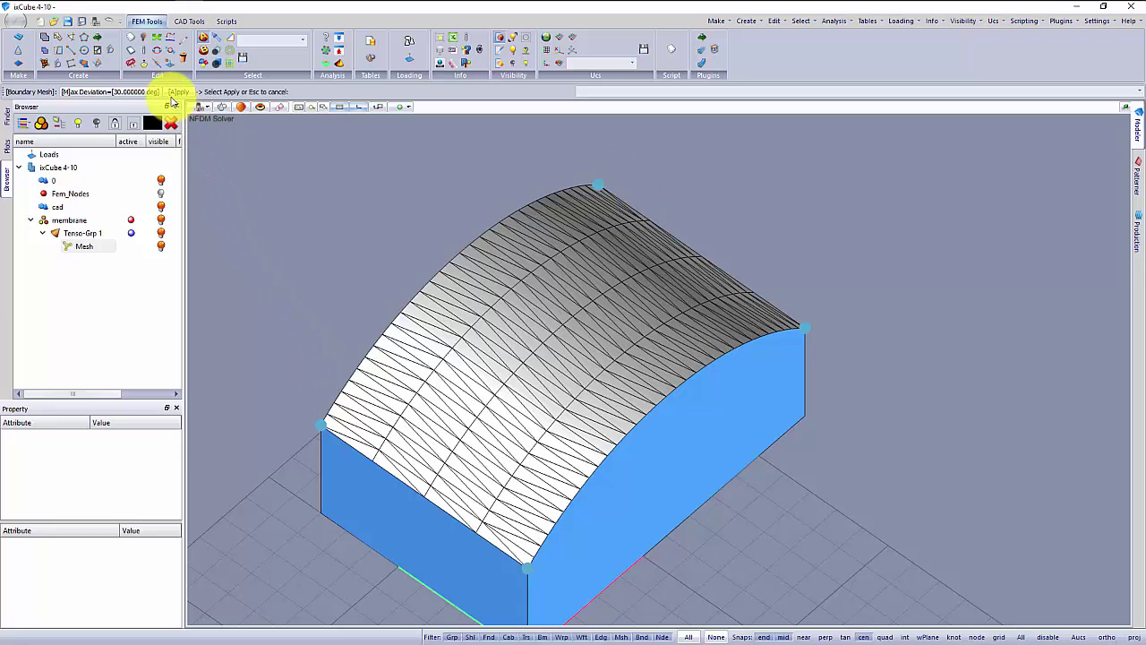
{"action": "left_click", "coordinate": [174, 93]}
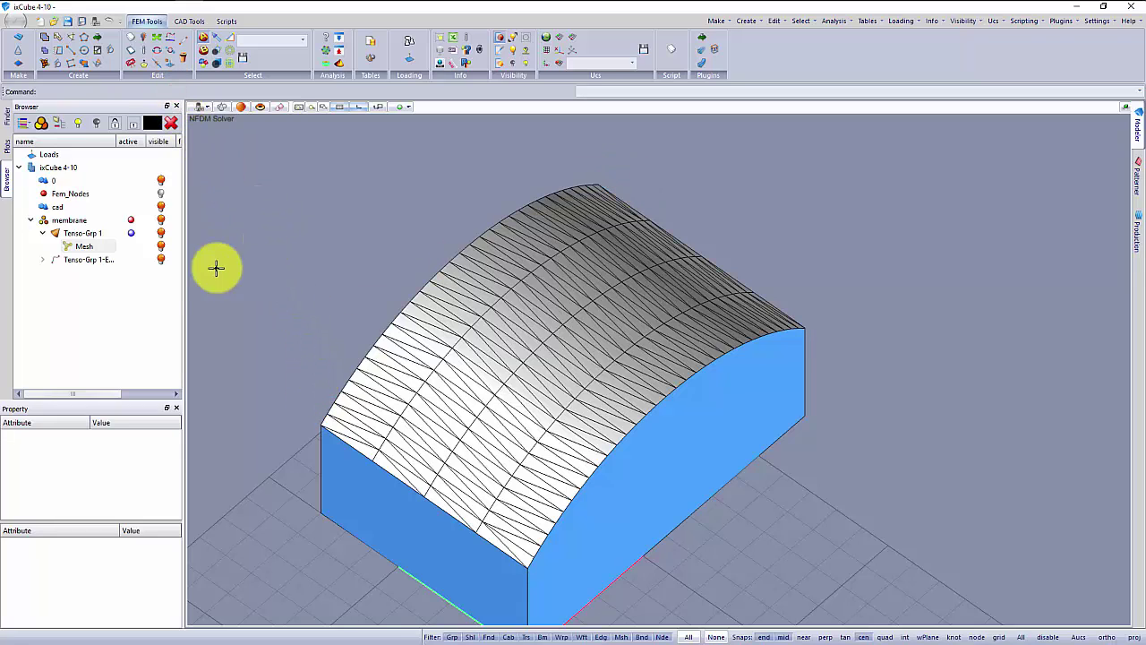
- Select the whole boundary element group and set its type to Beam and its behavior to Linear
{"action": "left_click", "coordinate": [44, 260]}
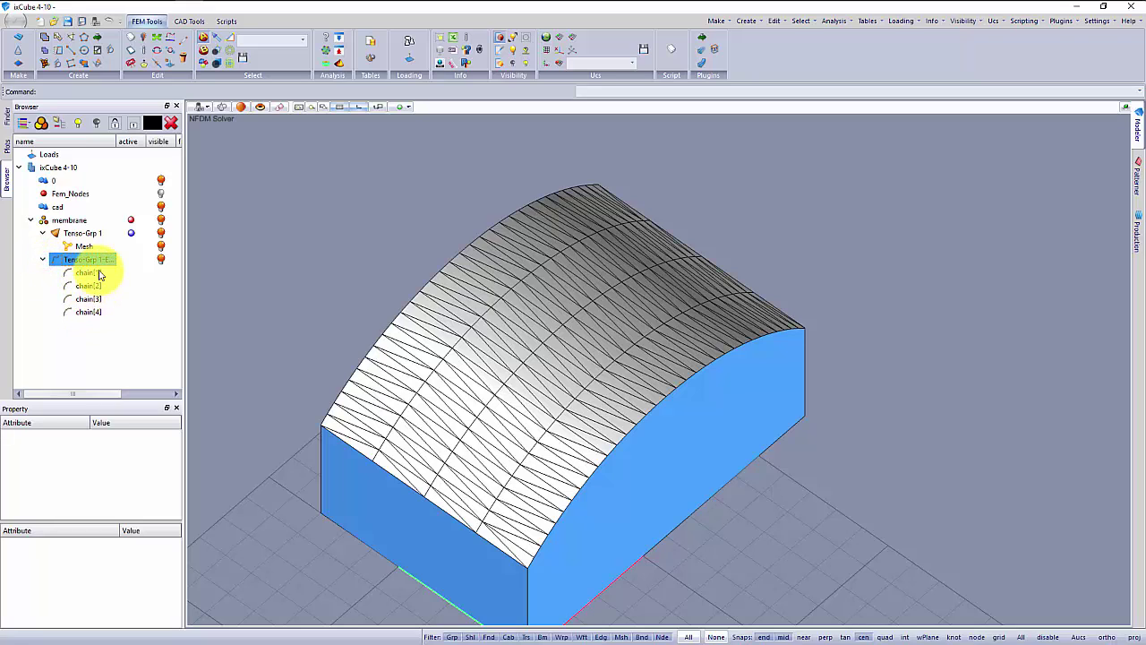
{"action": "double_click", "coordinate": [101, 262]}
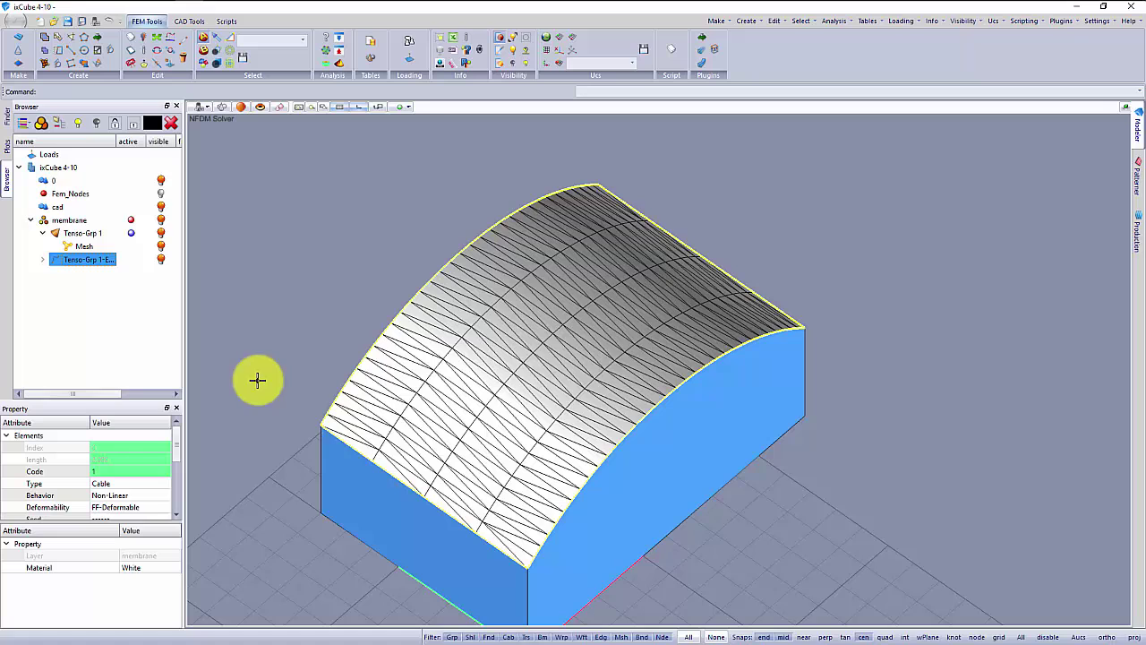
{"action": "middle_click_drag", "start_coordinate": [463, 368], "coordinate": [498, 325]}
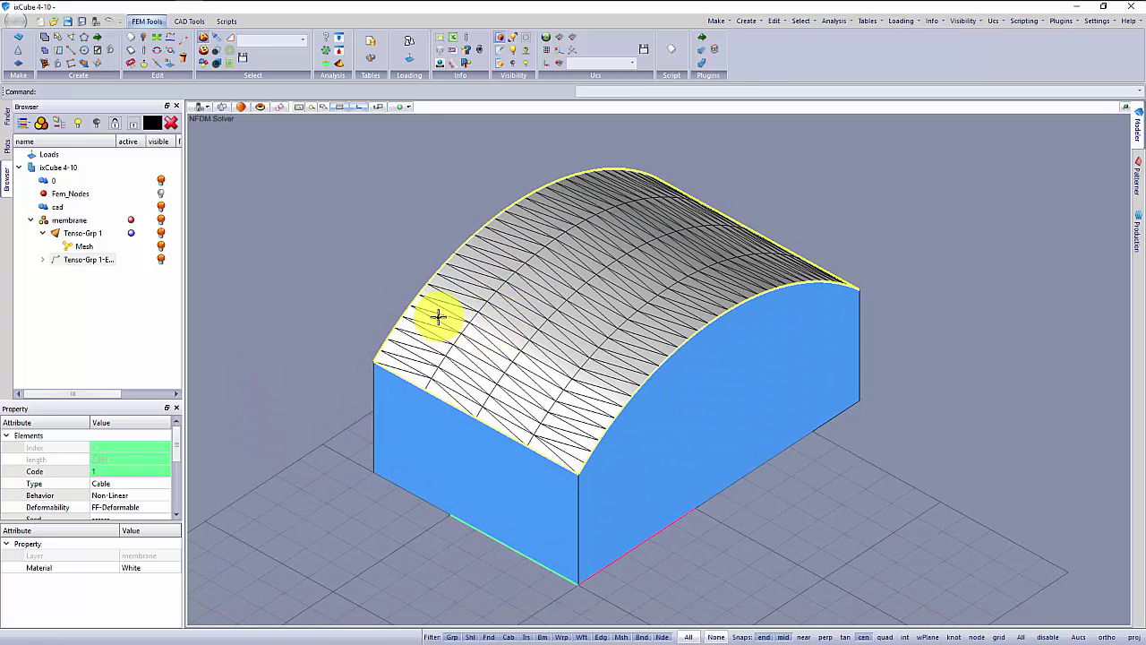
{"action": "left_click_drag", "start_coordinate": [118, 399], "coordinate": [123, 299]}
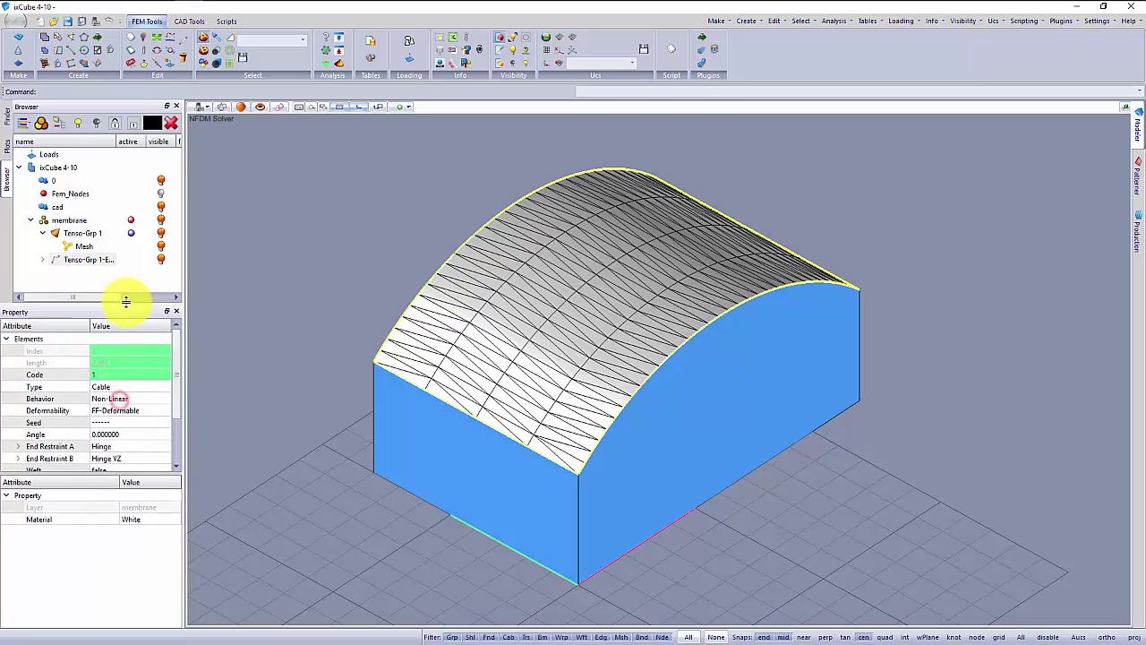
{"action": "left_click", "coordinate": [113, 383]}
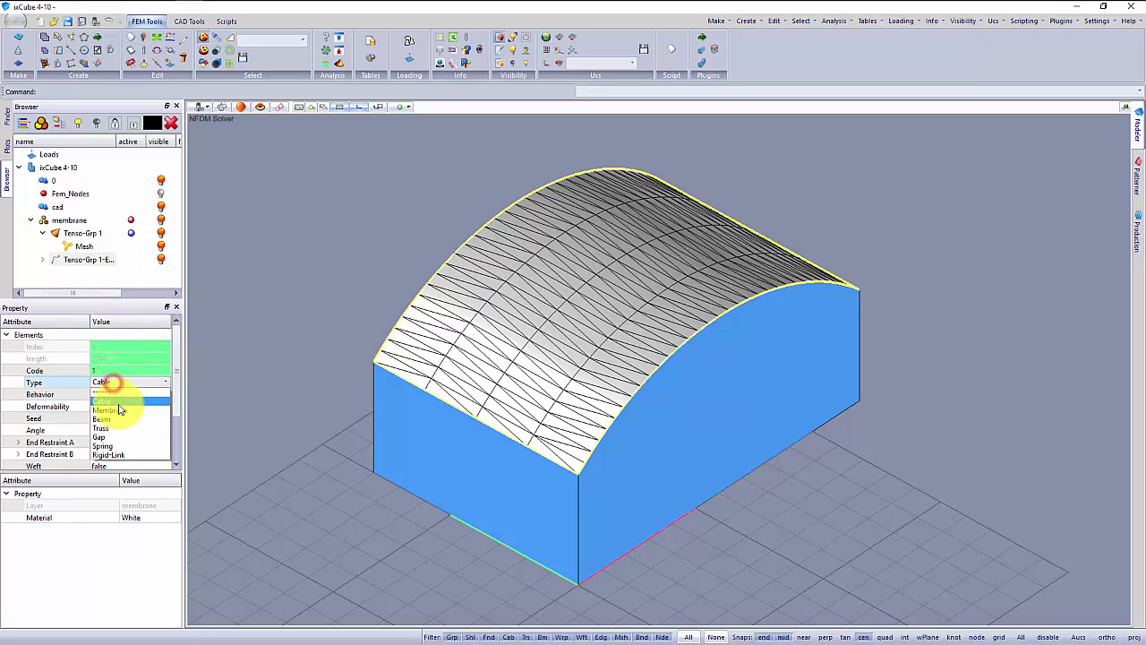
{"action": "left_click", "coordinate": [119, 418]}
{"action": "left_click", "coordinate": [123, 395]}
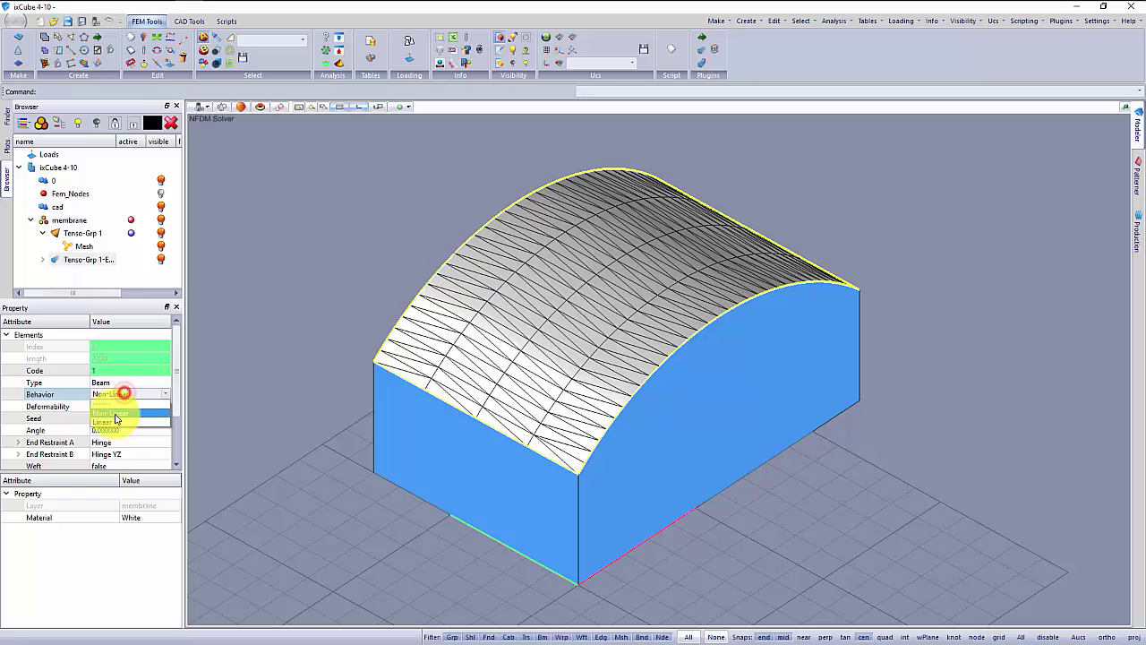
{"action": "left_click", "coordinate": [115, 417]}
- Set the boundary beams' deformability to Fixed and their seed to CHS_88.9x4.8, and clear the selection
{"action": "left_click", "coordinate": [117, 406]}
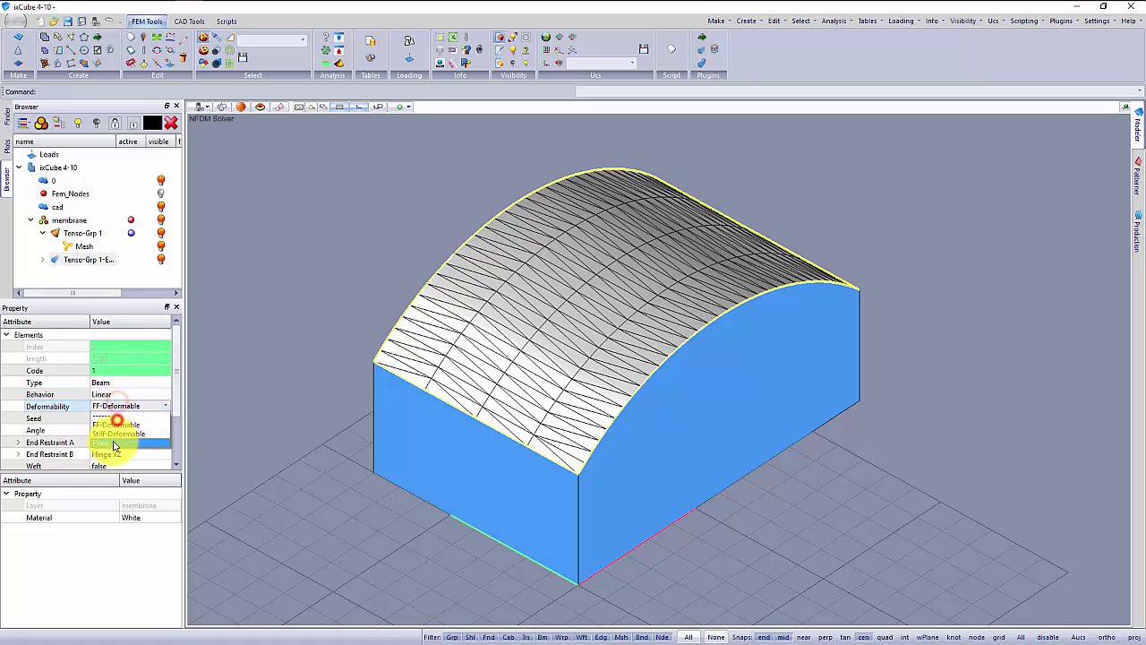
{"action": "left_click", "coordinate": [116, 436]}
{"action": "left_click", "coordinate": [117, 419]}
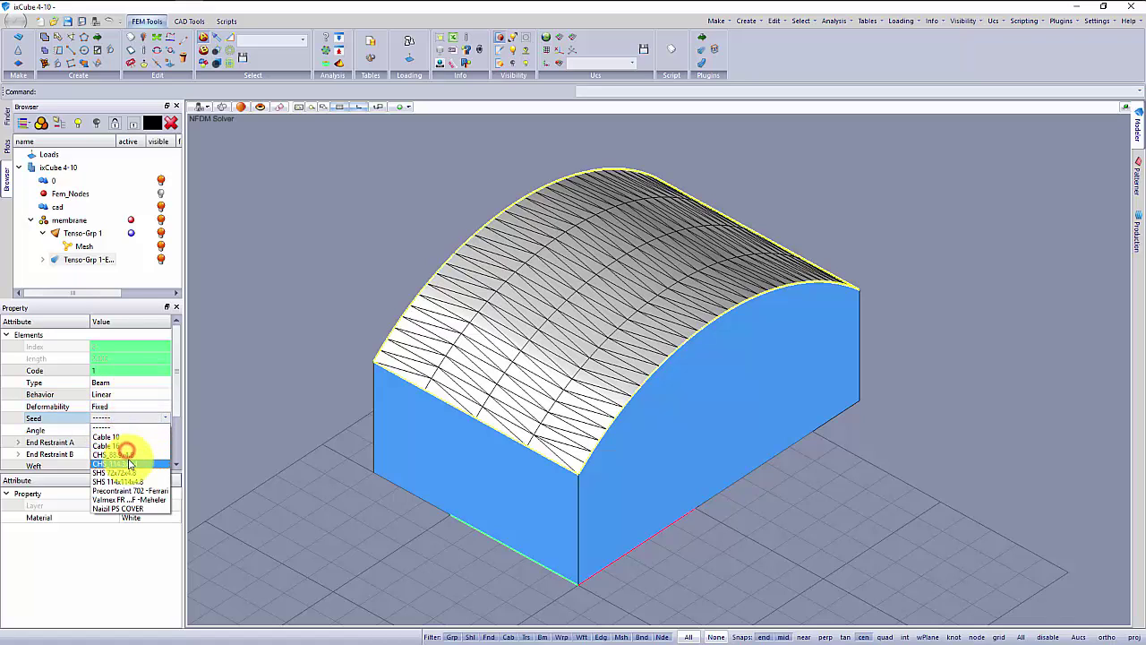
{"action": "left_click", "coordinate": [130, 456]}
{"action": "left_click", "coordinate": [116, 406]}
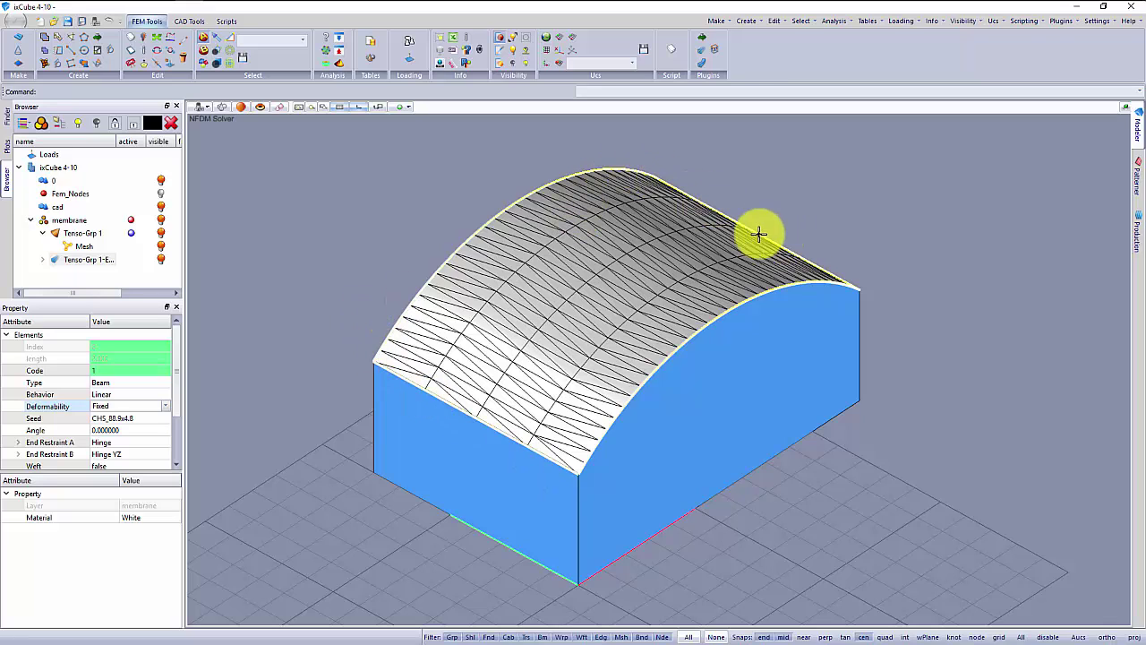
{"action": "left_click", "coordinate": [333, 289]}
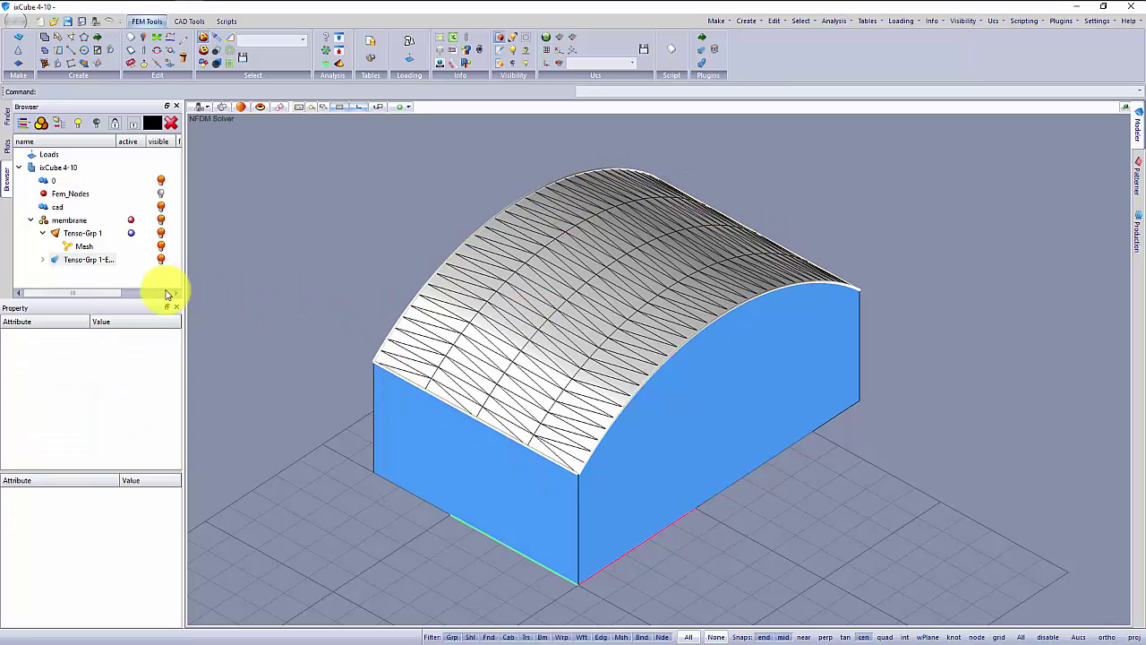
- Set the vault mesh's seed to Precontraint 702 -Ferrari, keep its deformability at FF-Deformable, and clear the selection
{"action": "left_click", "coordinate": [84, 247]}
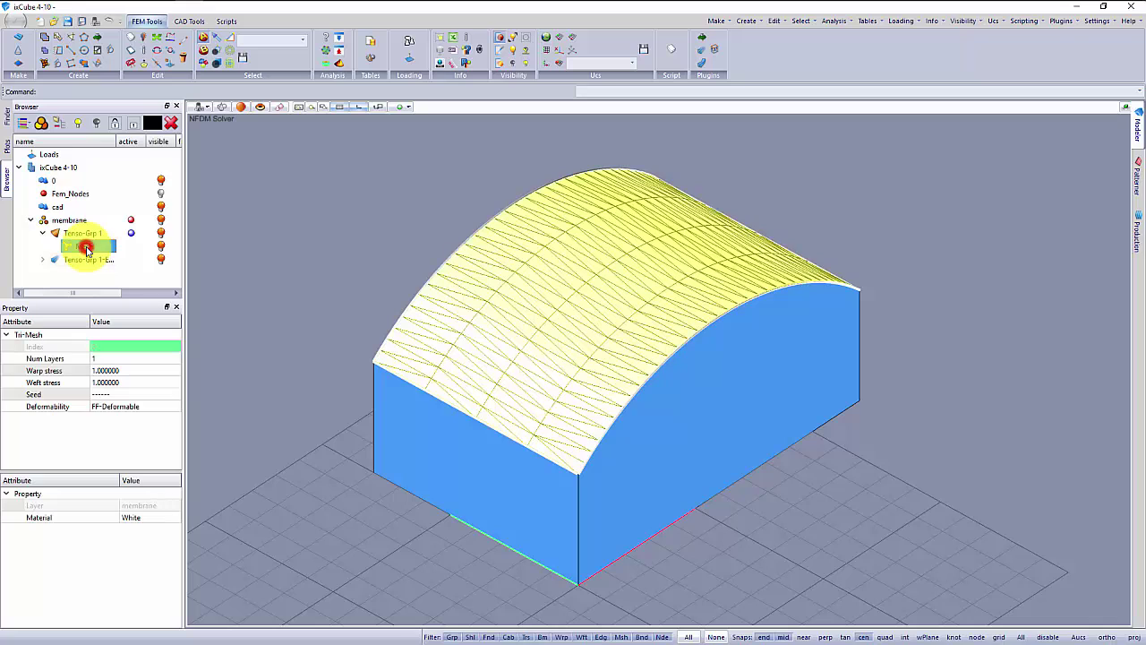
{"action": "left_click", "coordinate": [116, 395]}
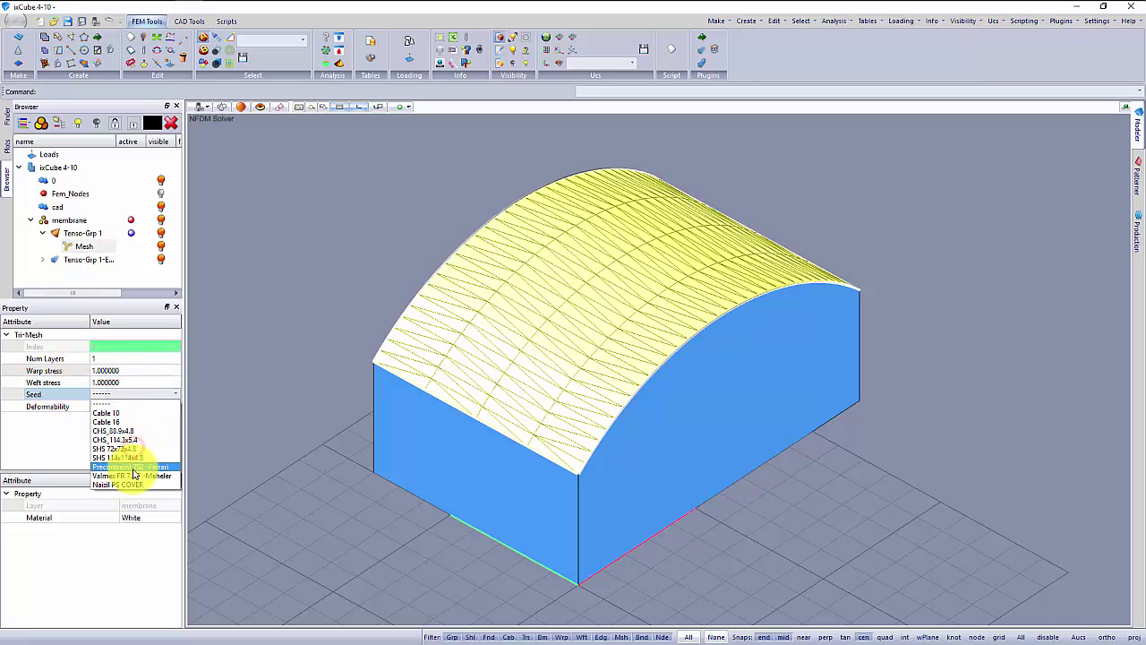
{"action": "left_click", "coordinate": [132, 466]}
{"action": "left_click", "coordinate": [130, 408]}
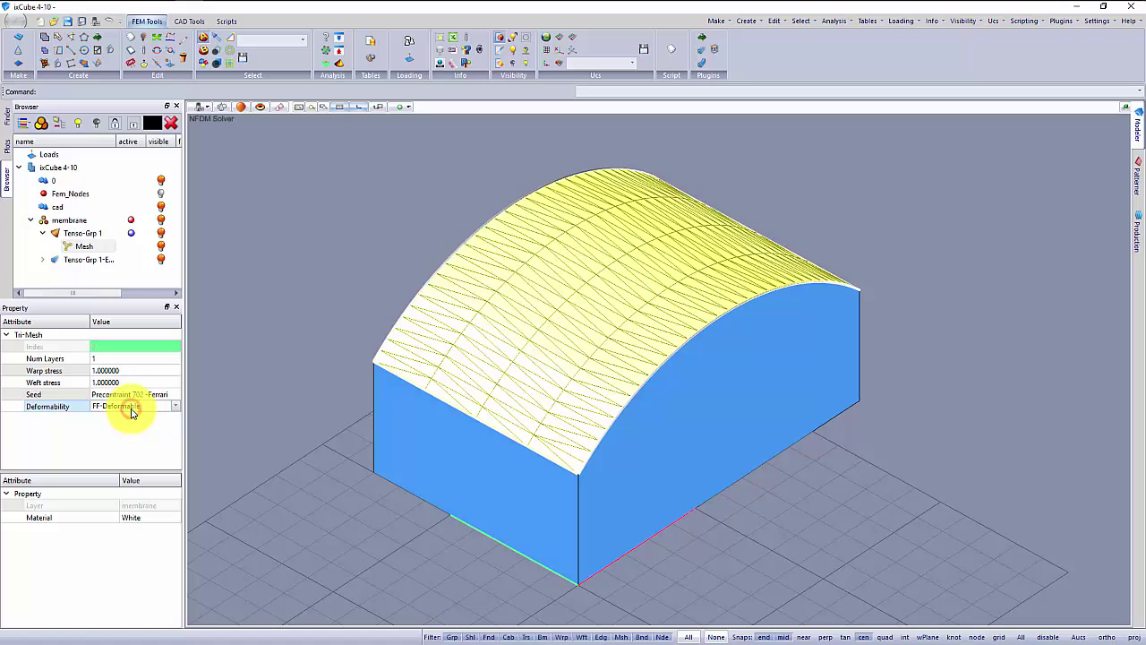
{"action": "left_click", "coordinate": [320, 341]}
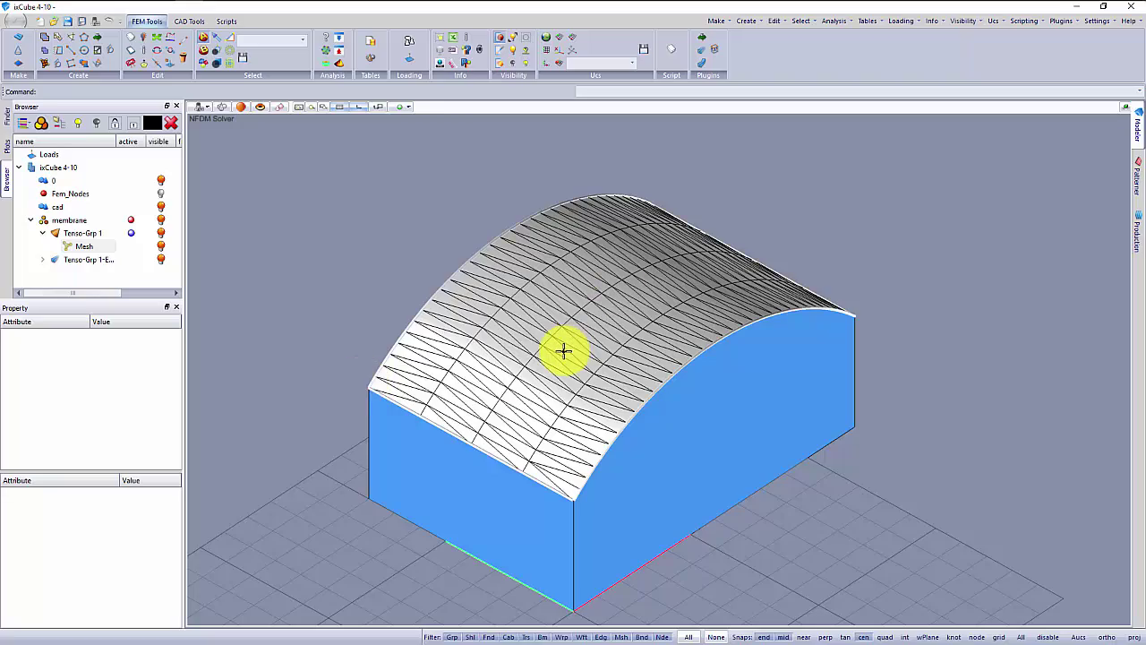
- Set the vault mesh's warp-weft orientation with the current UCS X-Z Plane as the warp plane
{"action": "middle_click_drag", "start_coordinate": [564, 354], "coordinate": [402, 363]}
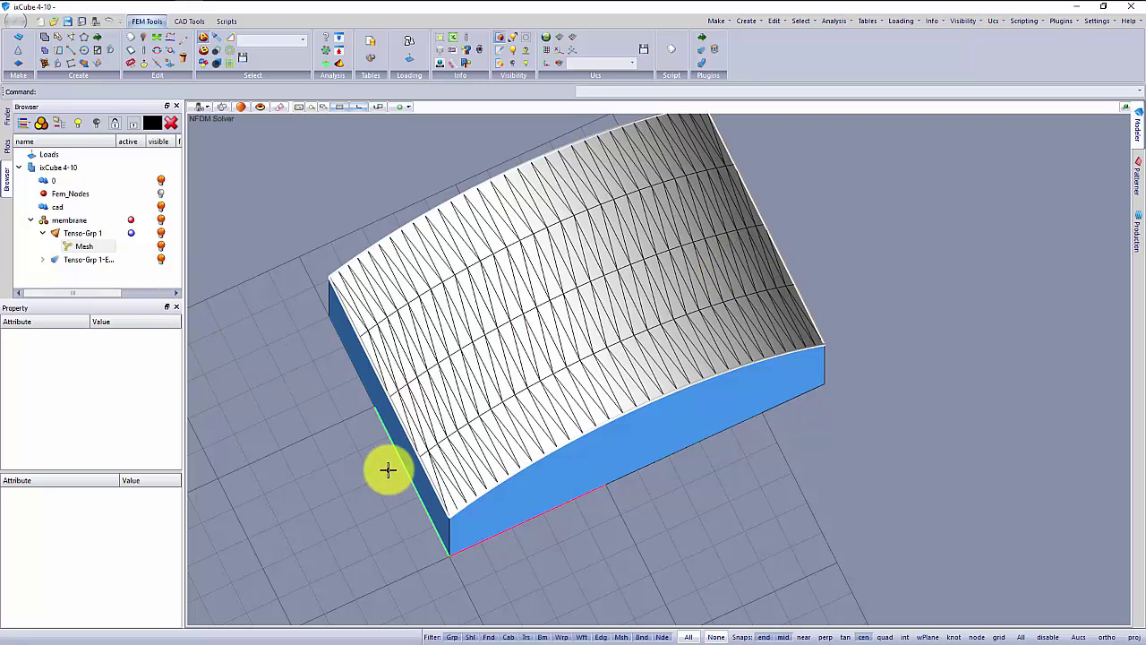
{"action": "right_click", "coordinate": [81, 247]}
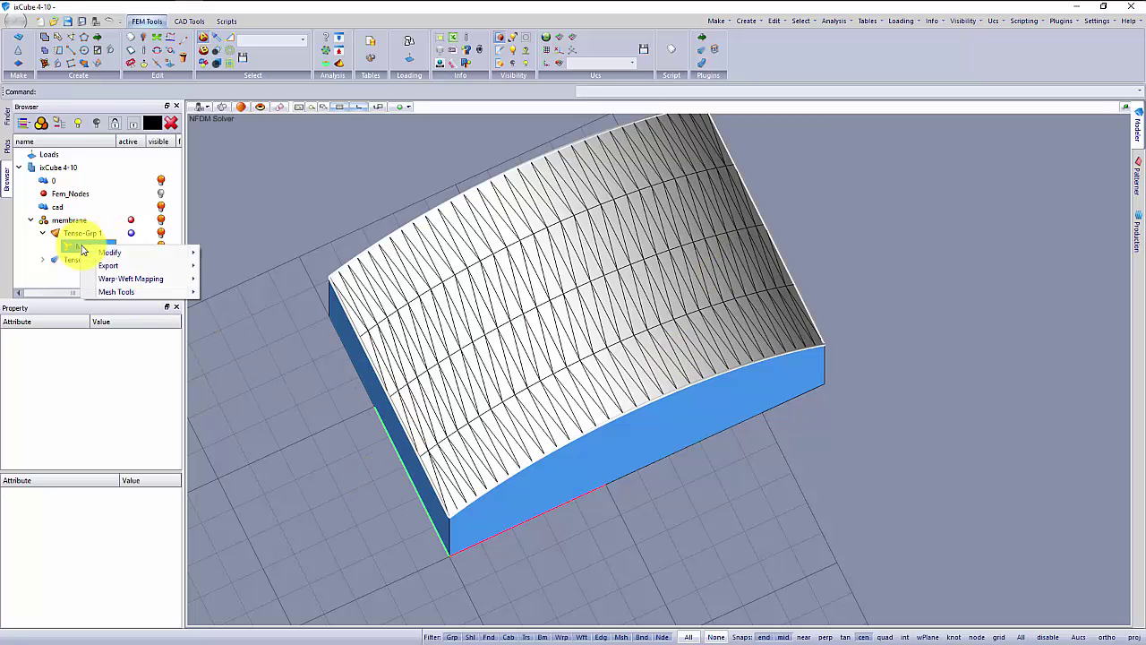
{"action": "mouse_move", "coordinate": [125, 278]}
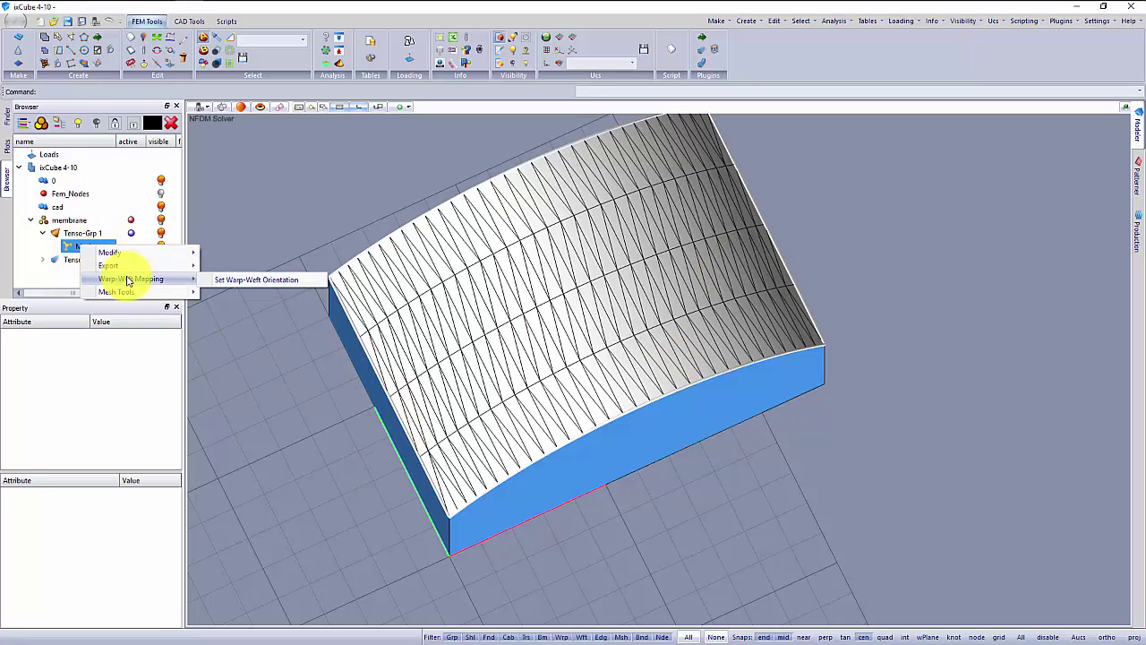
{"action": "left_click", "coordinate": [248, 284]}
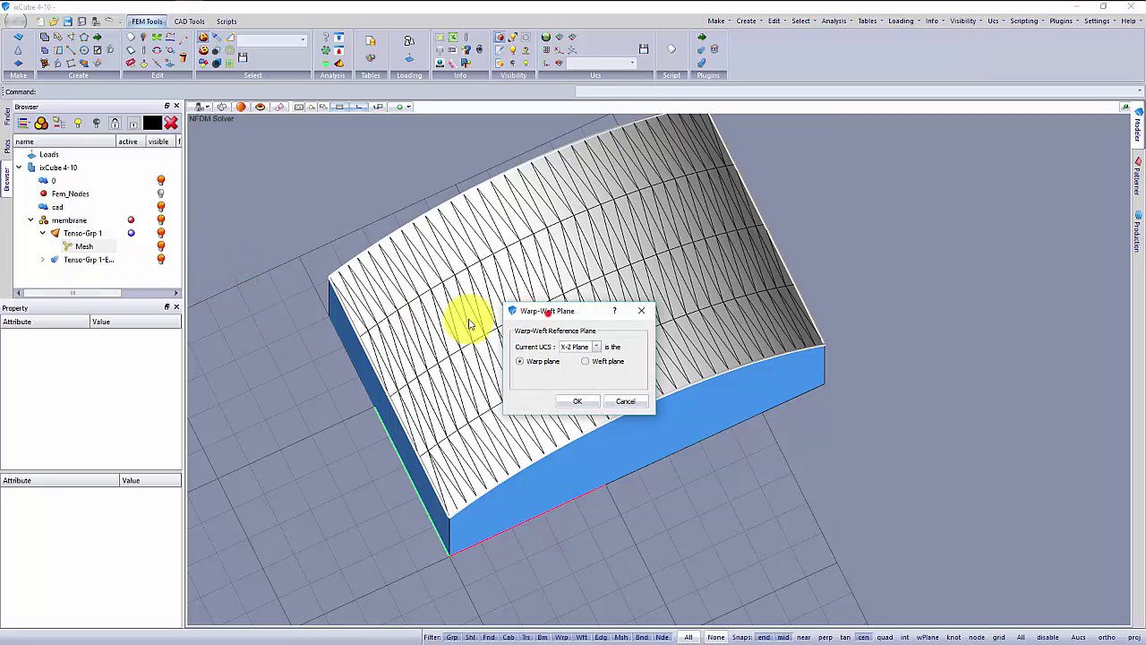
{"action": "left_click_drag", "start_coordinate": [548, 308], "coordinate": [146, 179]}
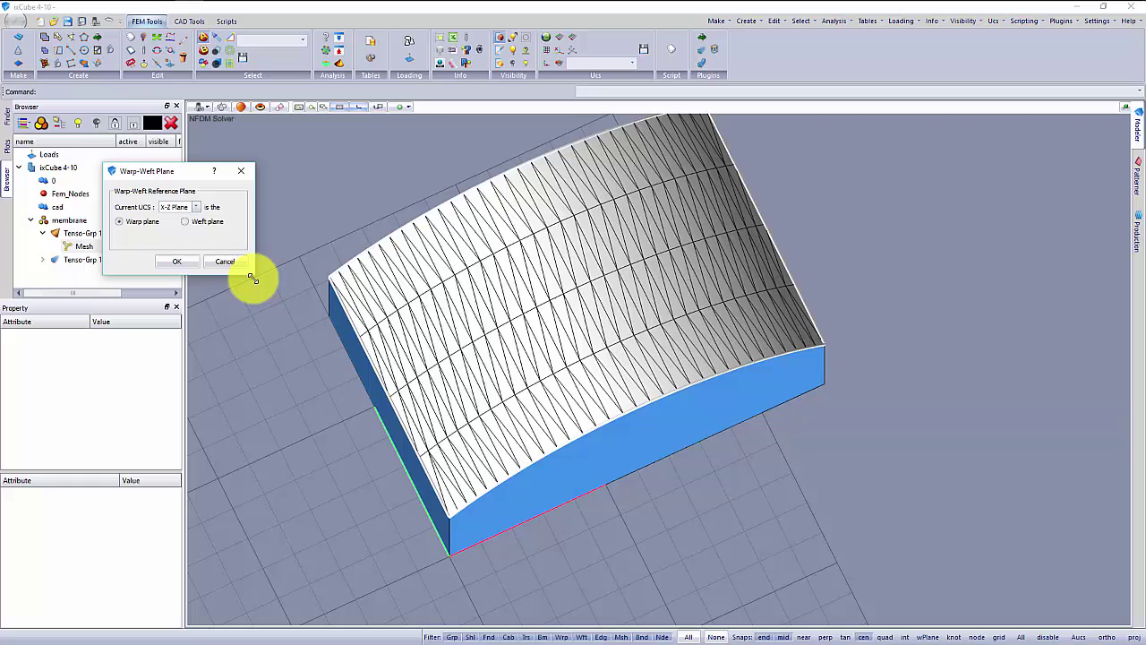
{"action": "left_click_drag", "start_coordinate": [252, 278], "coordinate": [271, 300]}
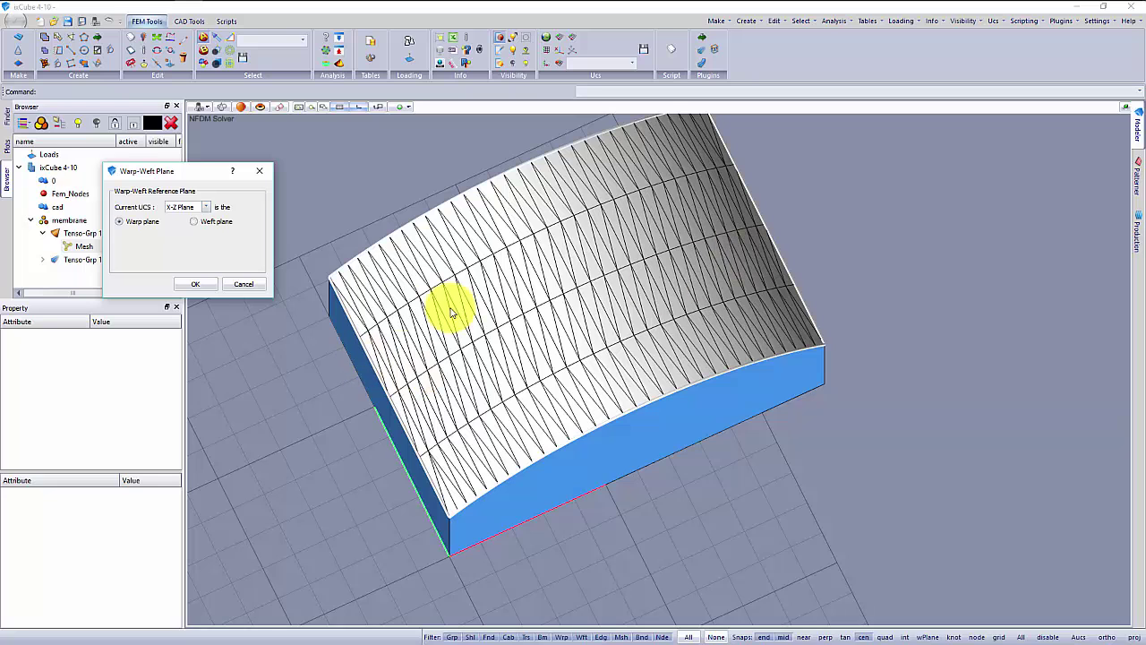
{"action": "left_click", "coordinate": [208, 285]}
- Save the model as vault2.ixf in D:/test_models
{"action": "middle_click_drag", "start_coordinate": [341, 337], "coordinate": [391, 340]}
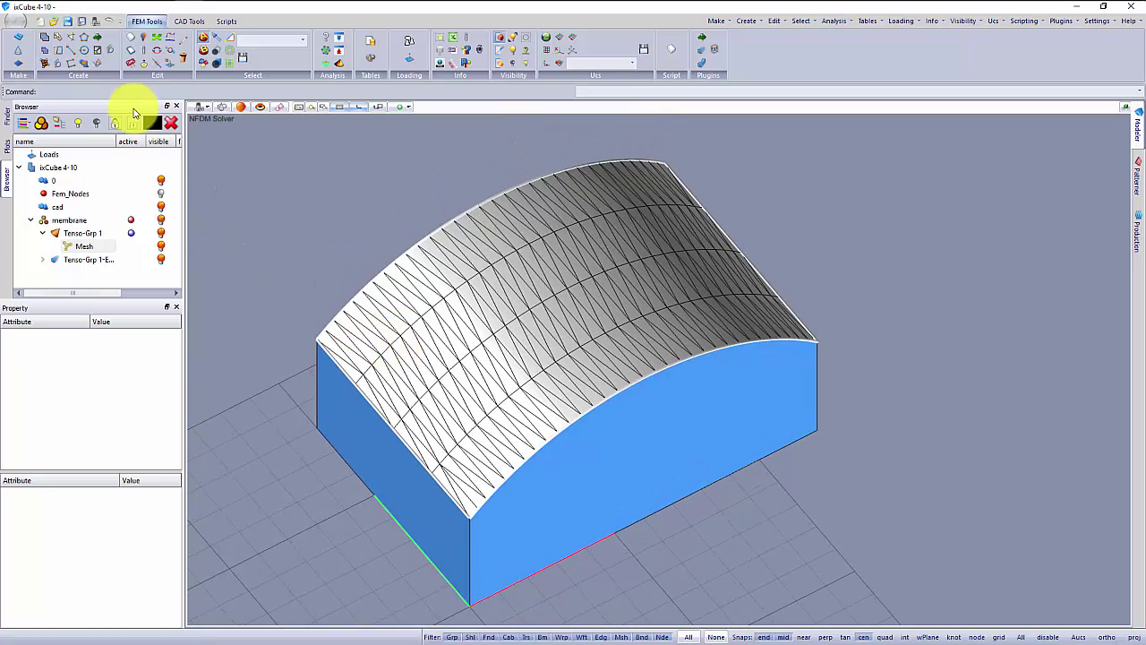
{"action": "left_click", "coordinate": [14, 12]}
{"action": "left_click", "coordinate": [40, 116]}
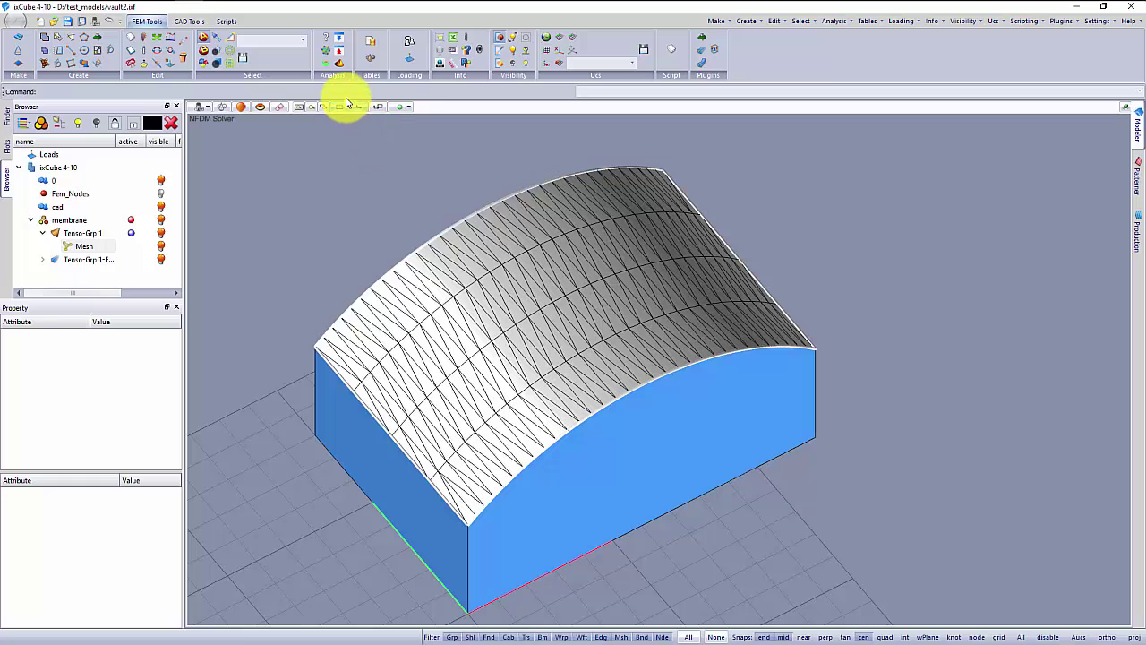
- Run form-finding with the NFDM Solver at a precision of 0.000001 and inspect the membrane shape from the side
{"action": "left_click", "coordinate": [327, 52]}
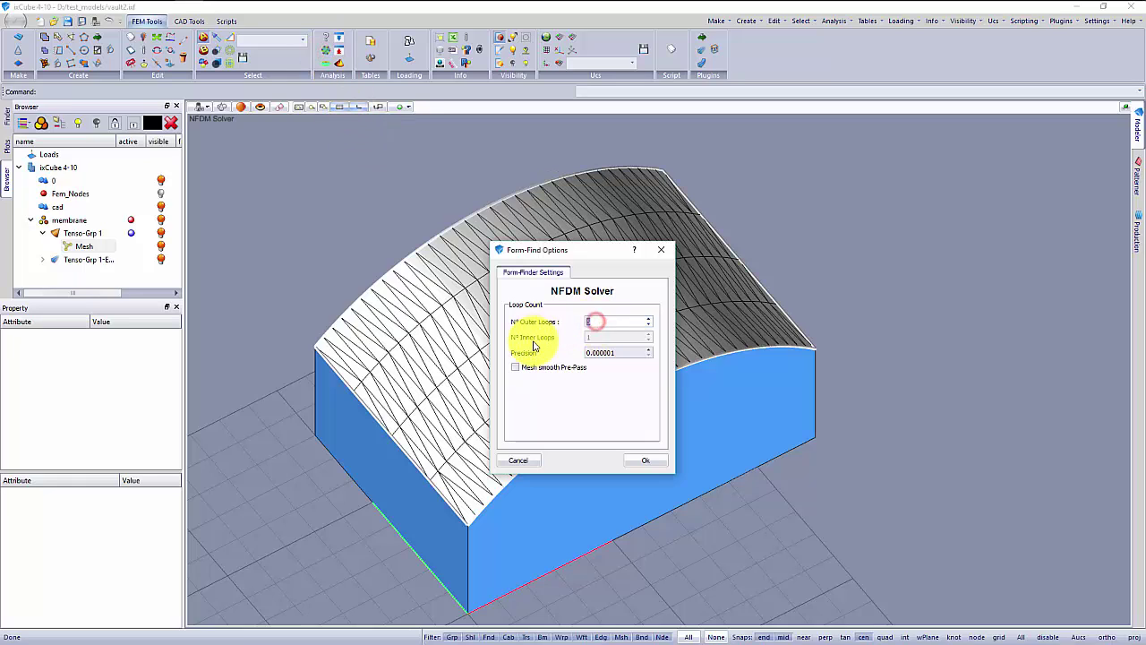
{"action": "left_click", "coordinate": [633, 462]}
{"action": "middle_click_drag", "start_coordinate": [506, 424], "coordinate": [547, 399]}
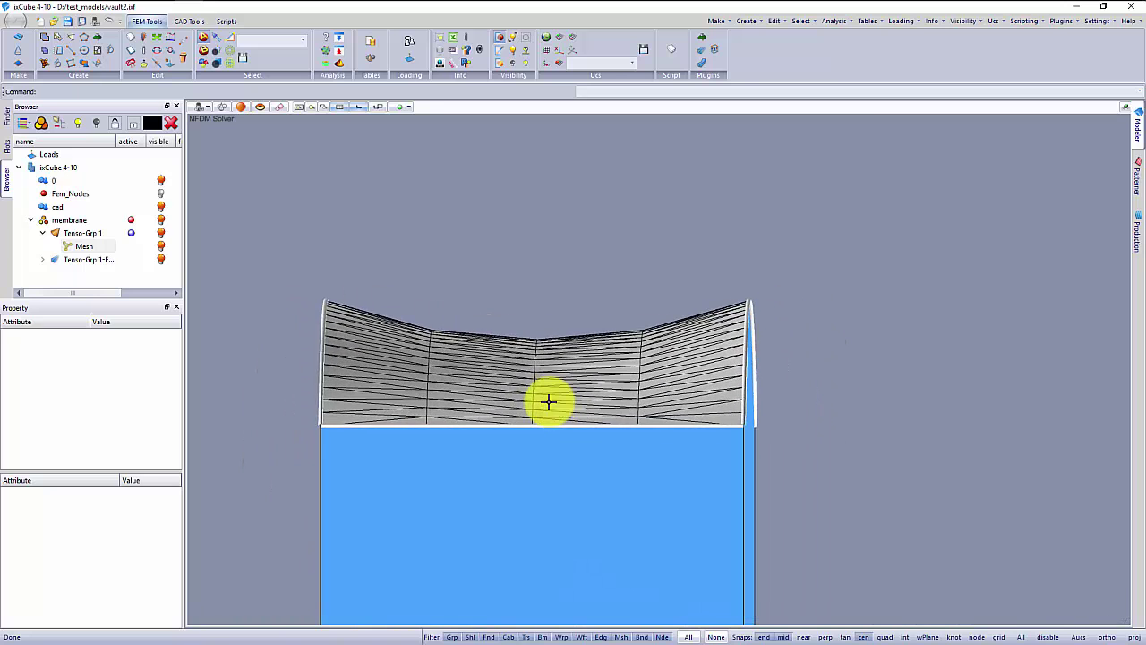
{"action": "scroll", "coordinate": [471, 320], "scroll_direction": "up", "scroll_amount": 3}
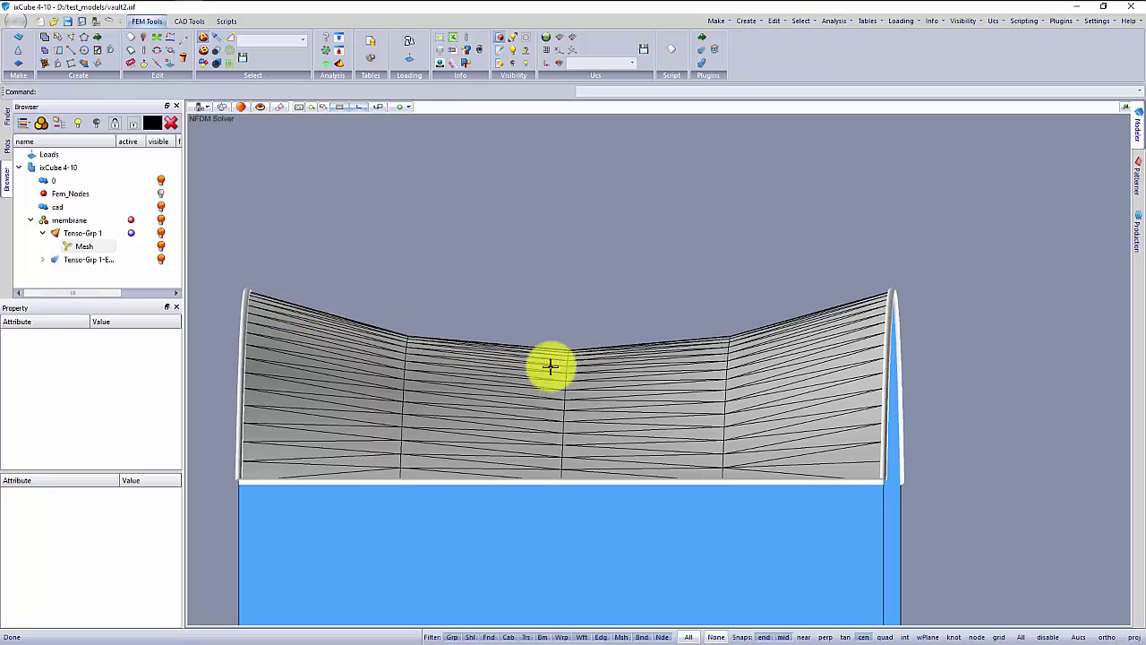
{"action": "scroll", "coordinate": [606, 381], "scroll_direction": "down", "scroll_amount": 3}
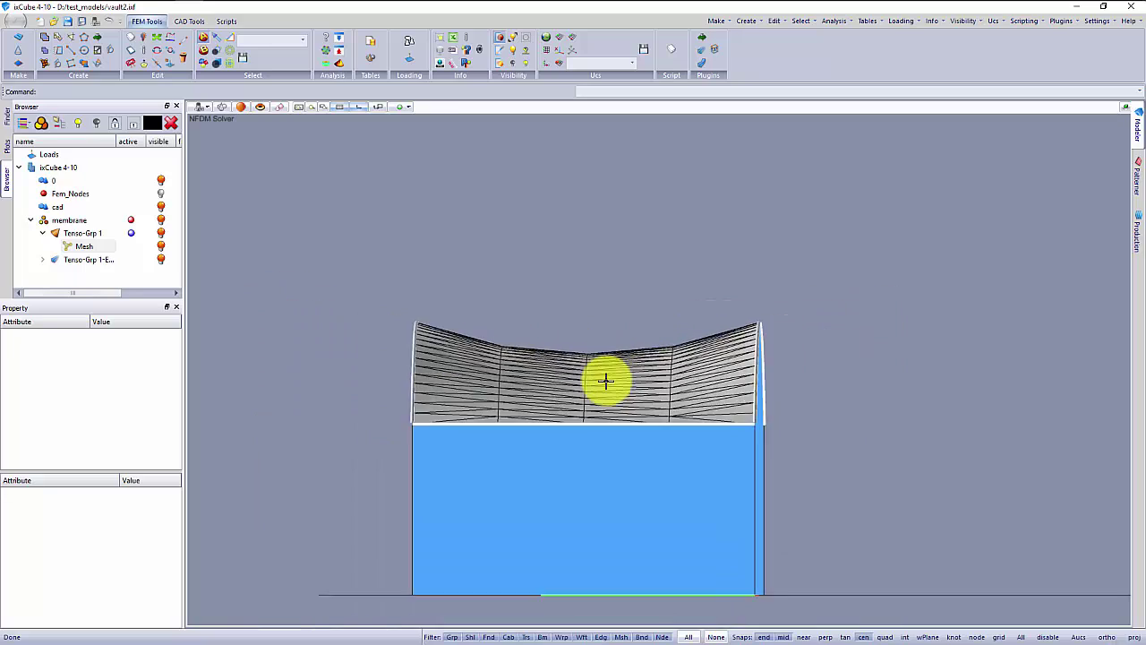
{"action": "middle_click_drag", "start_coordinate": [606, 380], "coordinate": [486, 405]}
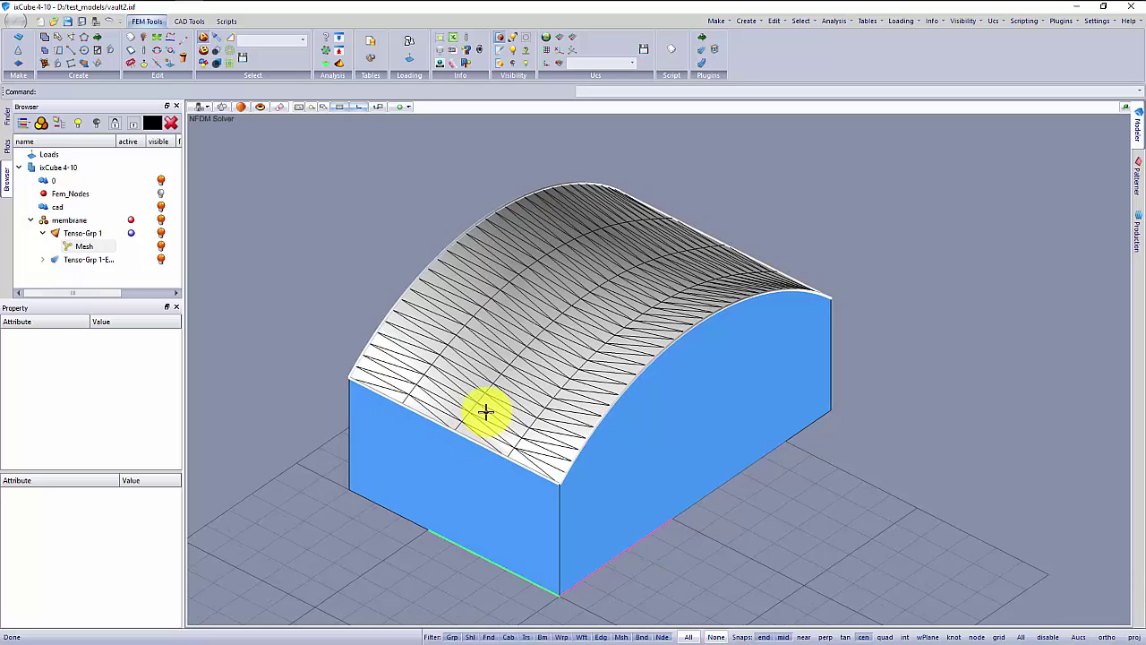
- Plot the Form-Find sI membrane stress, hide the mesh lines, and examine the stress distribution over the vault
{"action": "left_click", "coordinate": [9, 147]}
{"action": "left_click_drag", "start_coordinate": [80, 298], "coordinate": [80, 364]}
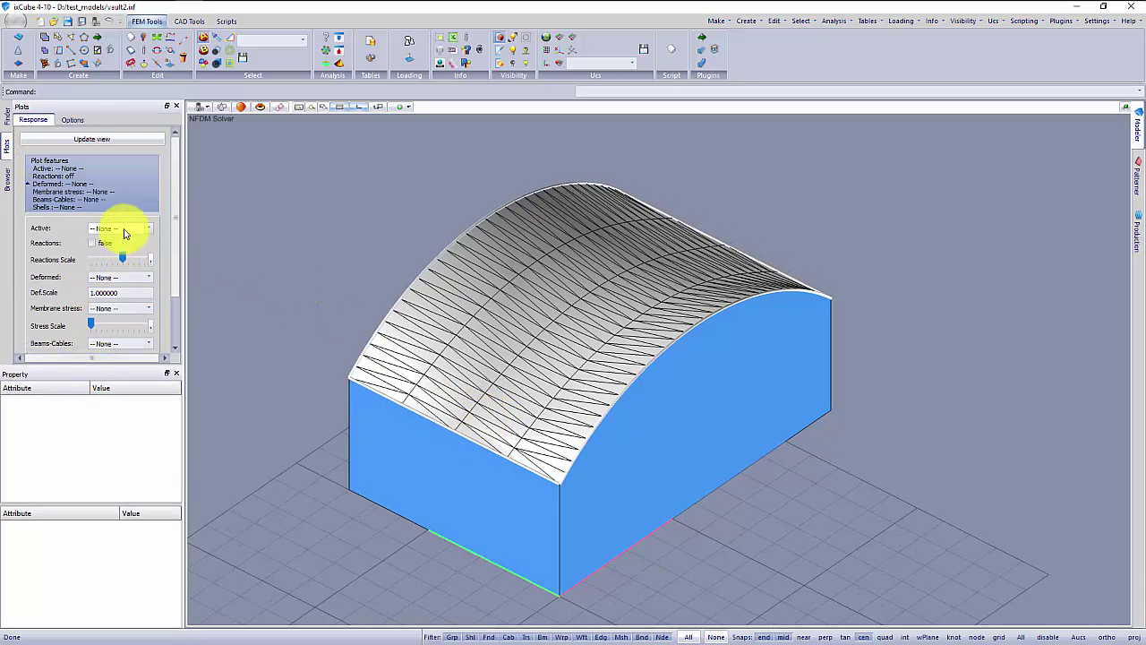
{"action": "left_click", "coordinate": [117, 309]}
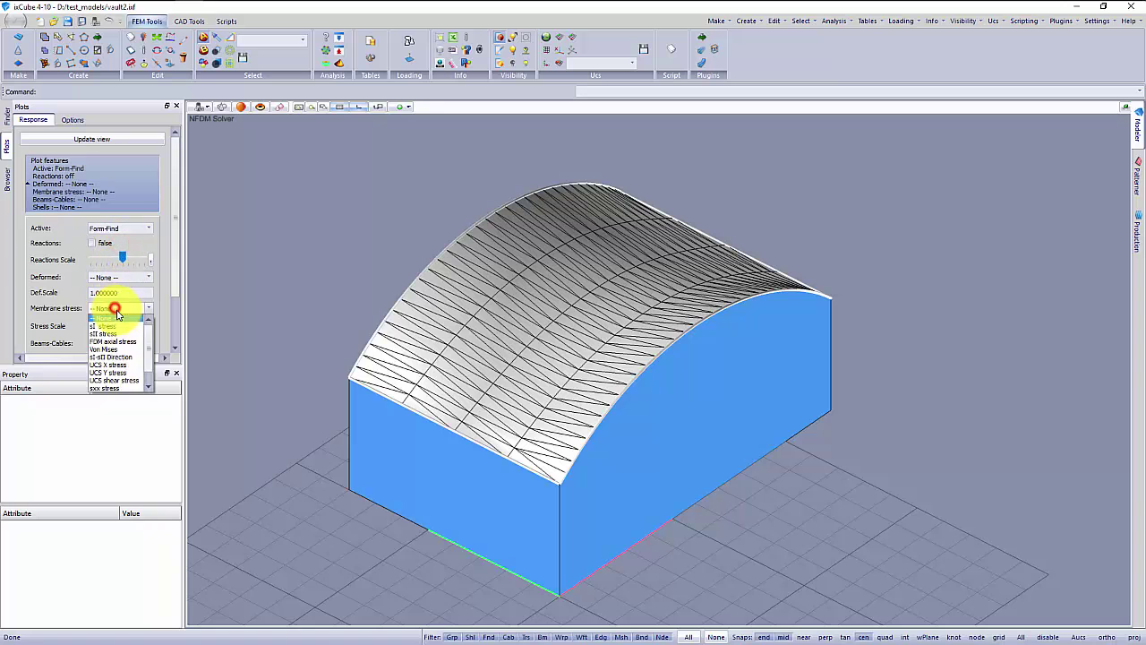
{"action": "left_click", "coordinate": [114, 331]}
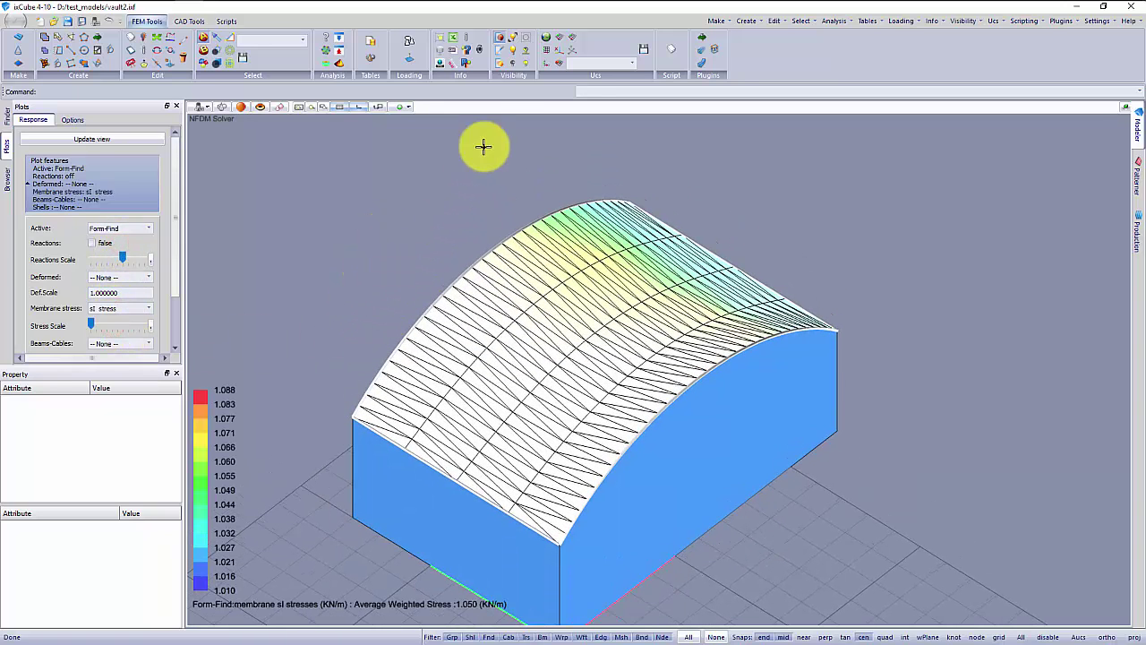
{"action": "left_click", "coordinate": [502, 67]}
{"action": "mouse_move", "coordinate": [568, 319]}
{"action": "left_mouse_down"}
{"action": "mouse_move", "coordinate": [565, 350]}
{"action": "mouse_move", "coordinate": [565, 337]}
{"action": "mouse_move", "coordinate": [647, 331]}
{"action": "left_mouse_up"}
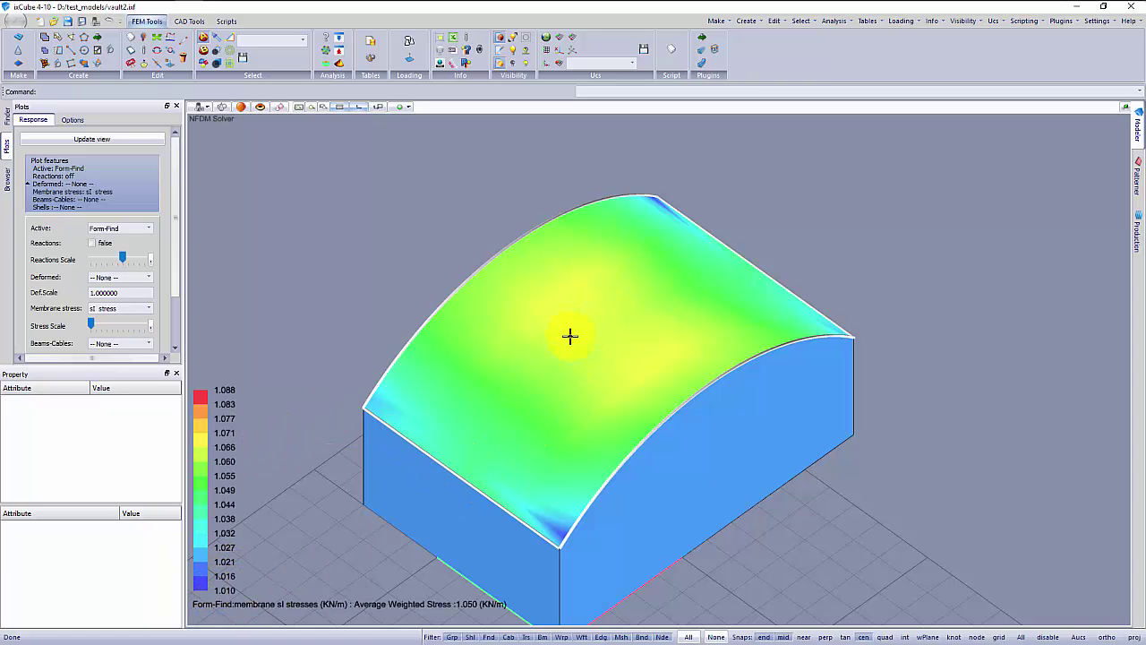
{"action": "middle_click_drag", "start_coordinate": [570, 376], "coordinate": [635, 332]}
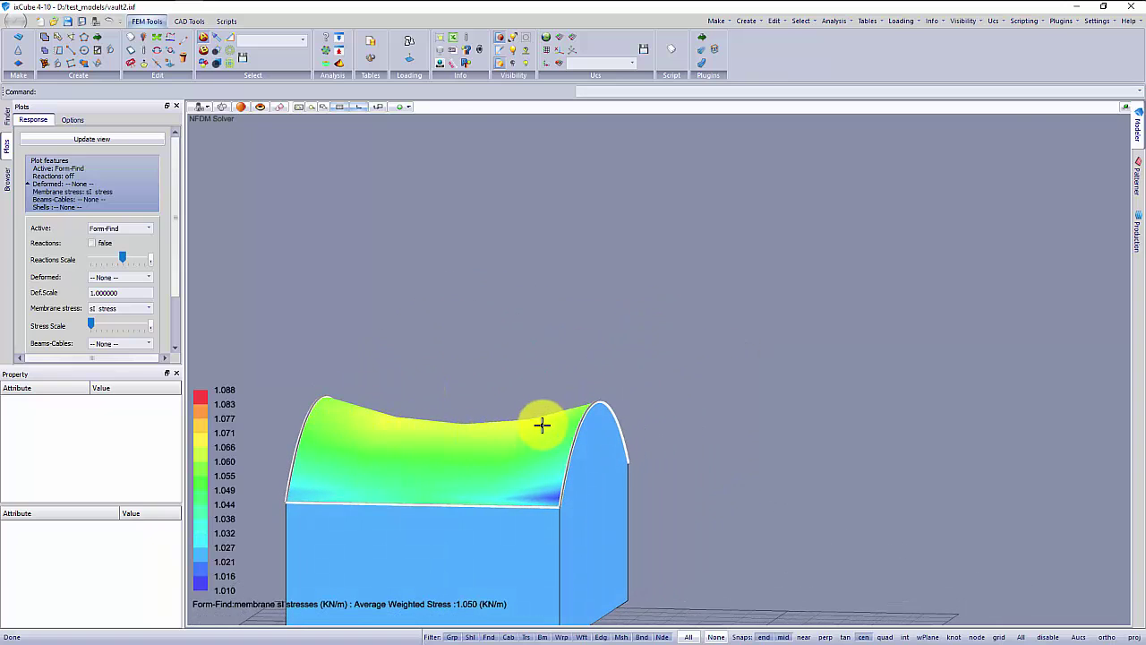
{"action": "middle_click_drag", "start_coordinate": [416, 419], "coordinate": [465, 421]}
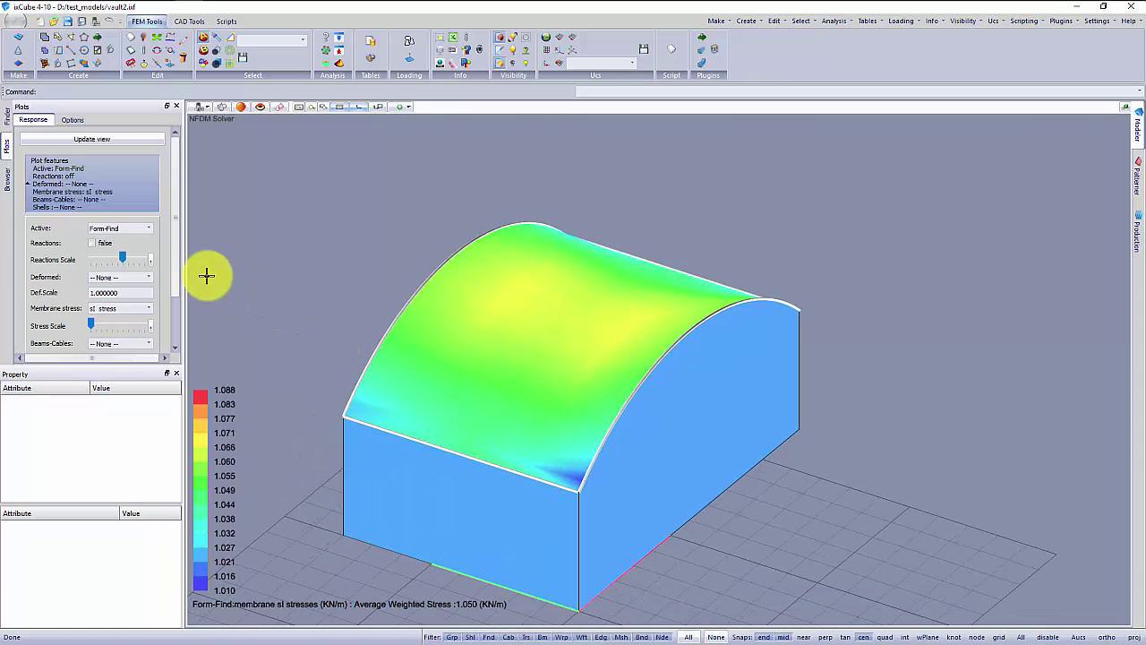
- Set the membrane stress plot back to None and show the vault mesh again
{"action": "left_click", "coordinate": [110, 308]}
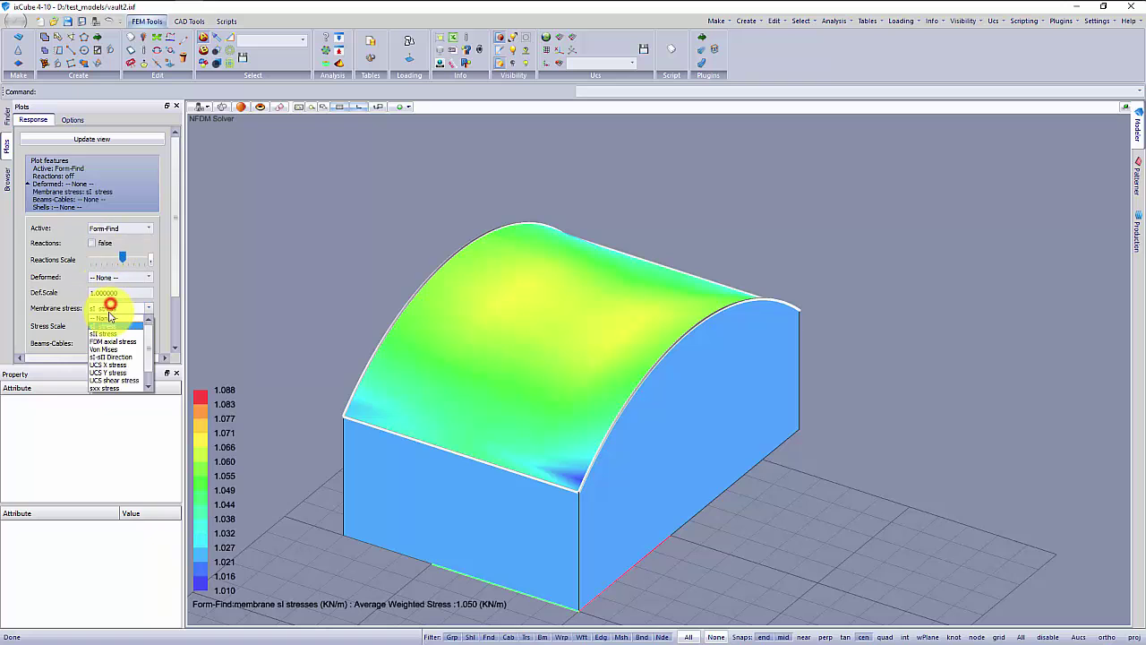
{"action": "left_click", "coordinate": [108, 320]}
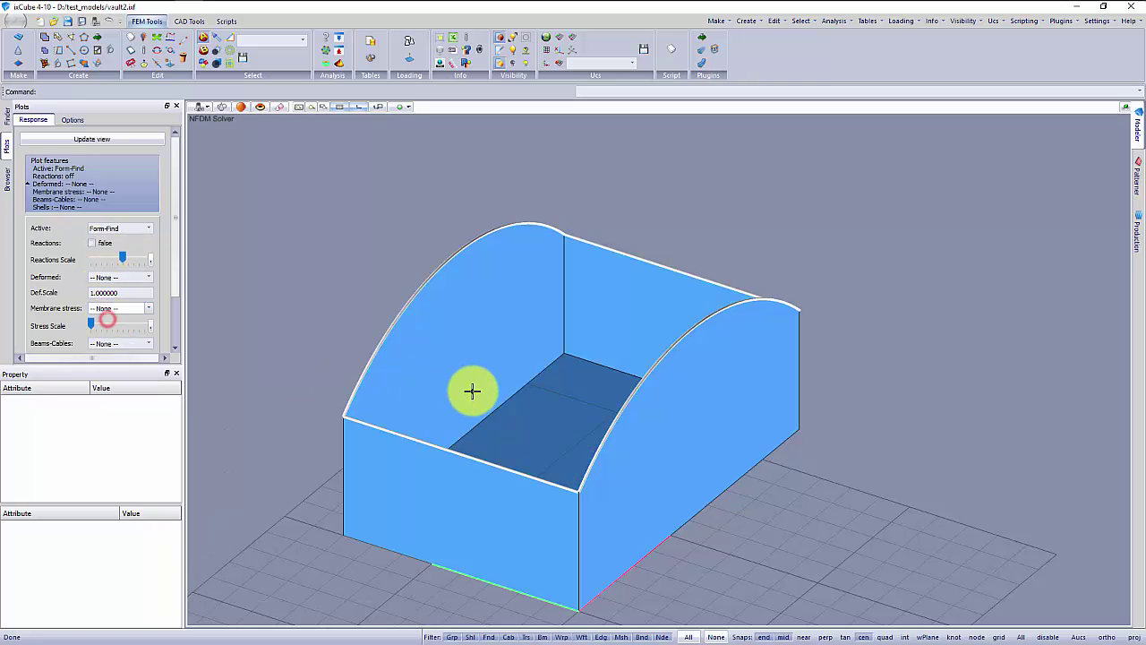
{"action": "left_click", "coordinate": [498, 67]}
{"action": "middle_click_drag", "start_coordinate": [574, 334], "coordinate": [498, 359]}
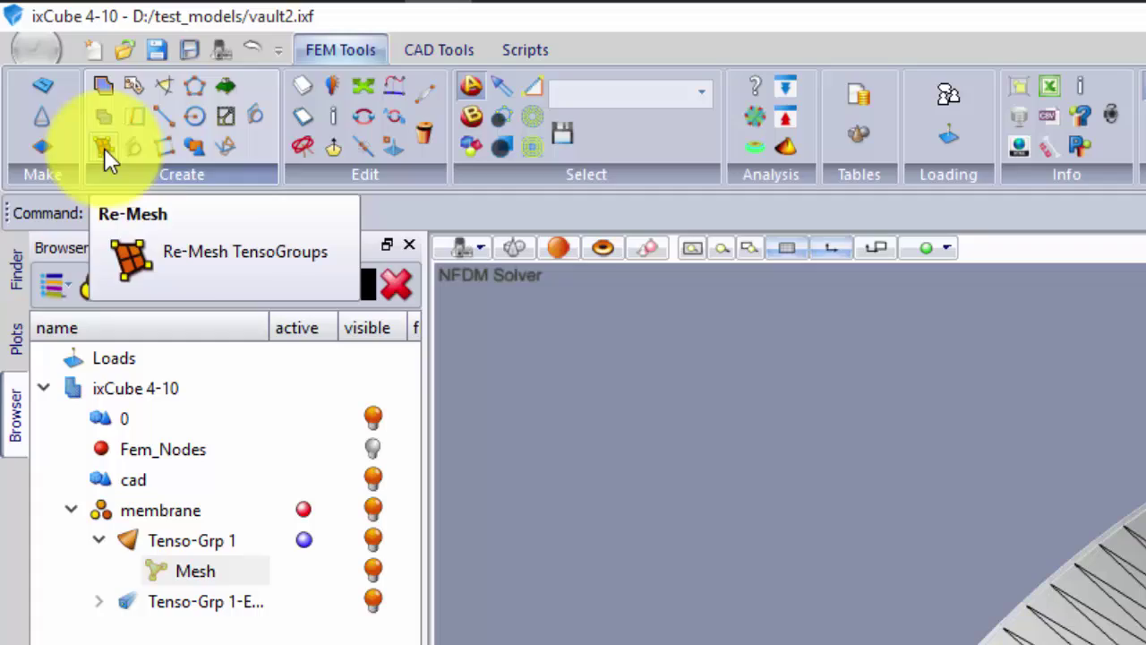
- Re-mesh the membrane Tenso group with both the minimum and maximum mesh size set to 1
{"action": "left_click", "coordinate": [104, 148]}
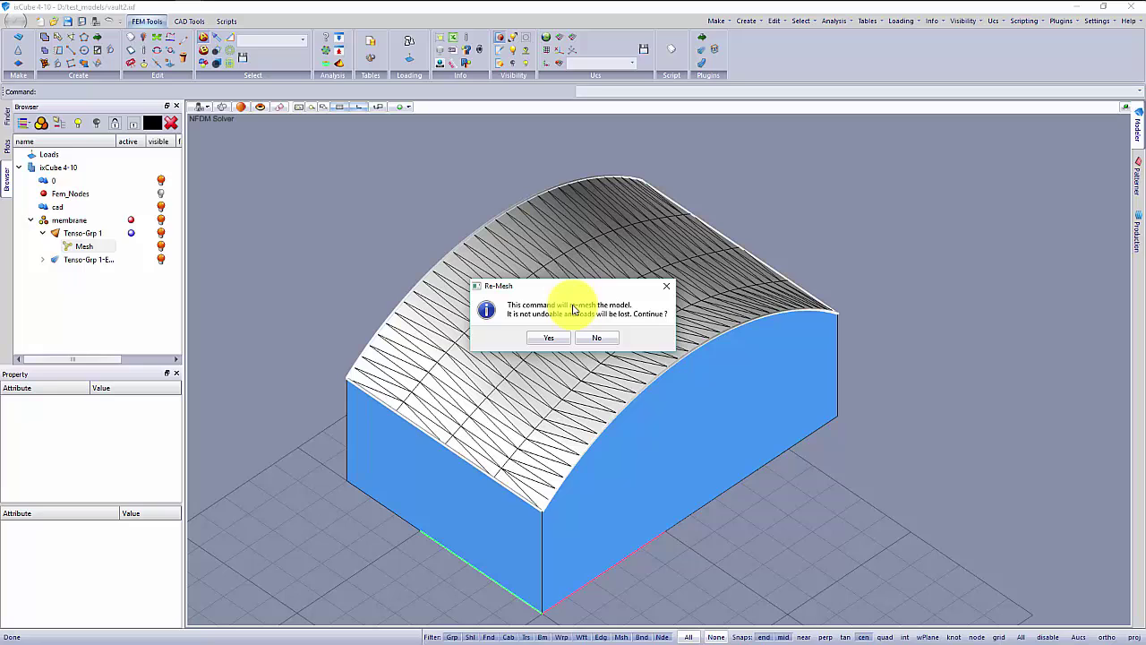
{"action": "left_click", "coordinate": [549, 338]}
{"action": "left_click_drag", "start_coordinate": [304, 214], "coordinate": [267, 174]}
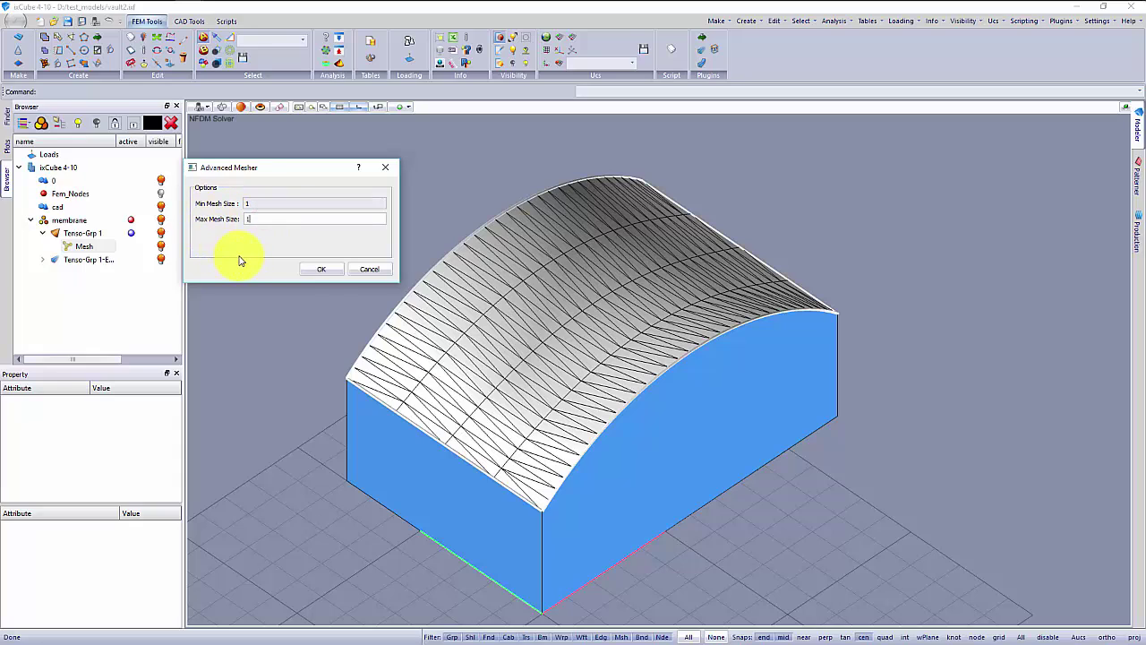
{"action": "left_click", "coordinate": [324, 271]}
{"action": "middle_click_drag", "start_coordinate": [404, 325], "coordinate": [507, 409]}
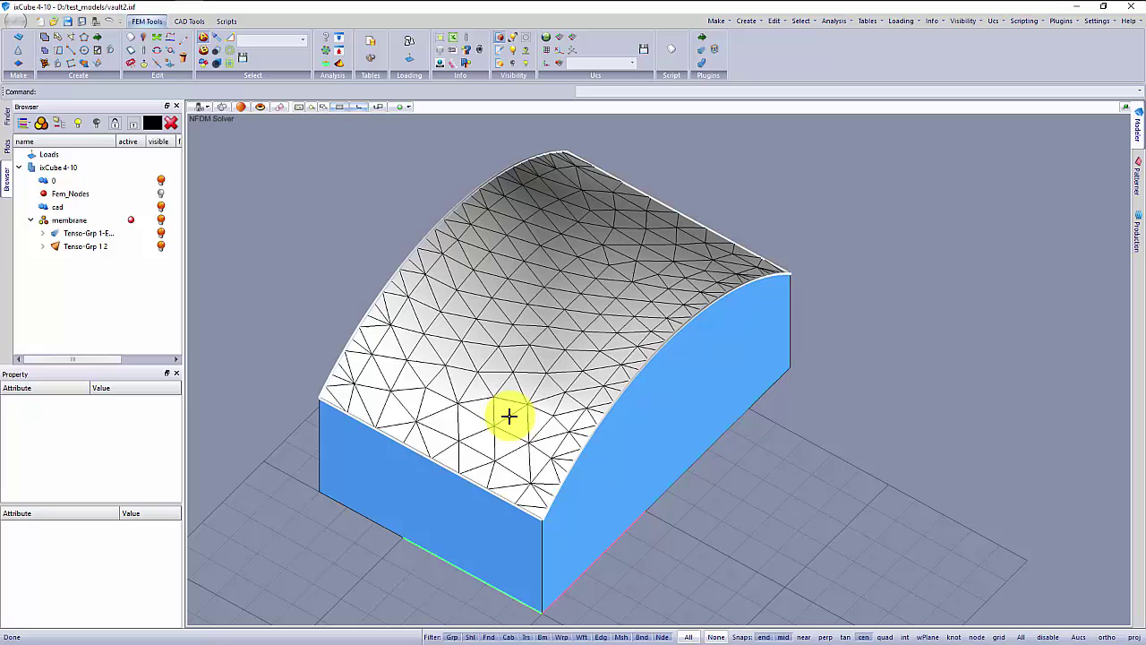
- Re-mesh the membrane more finely with a minimum mesh size of 0.5
{"action": "left_click", "coordinate": [45, 54]}
{"action": "left_click", "coordinate": [549, 340]}
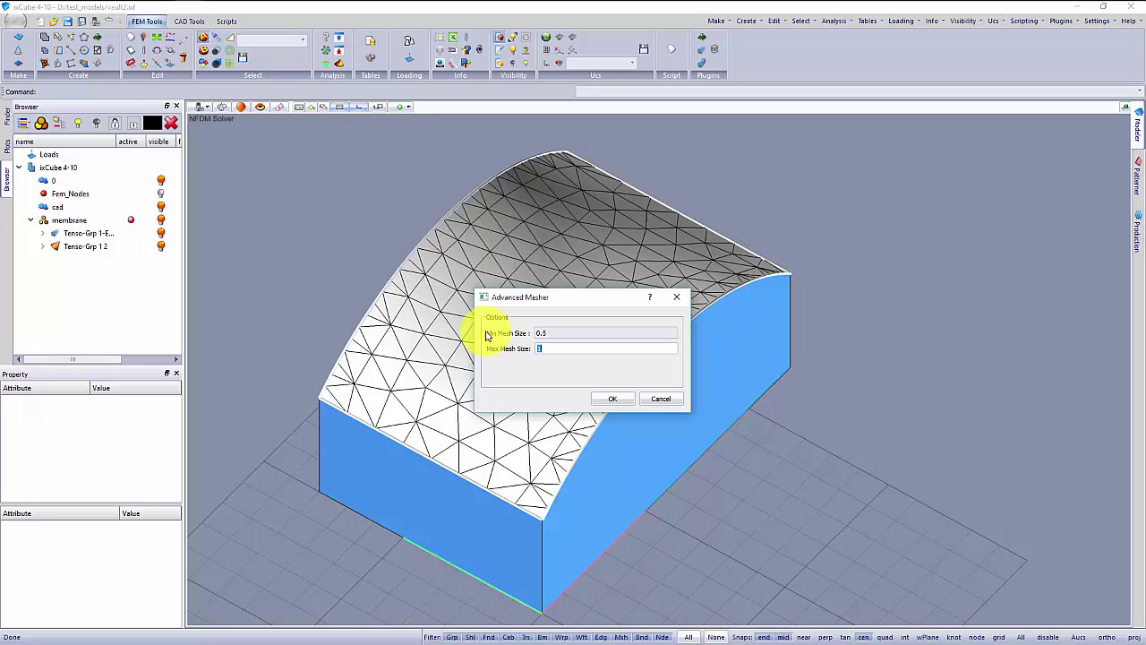
{"action": "left_click", "coordinate": [612, 399]}
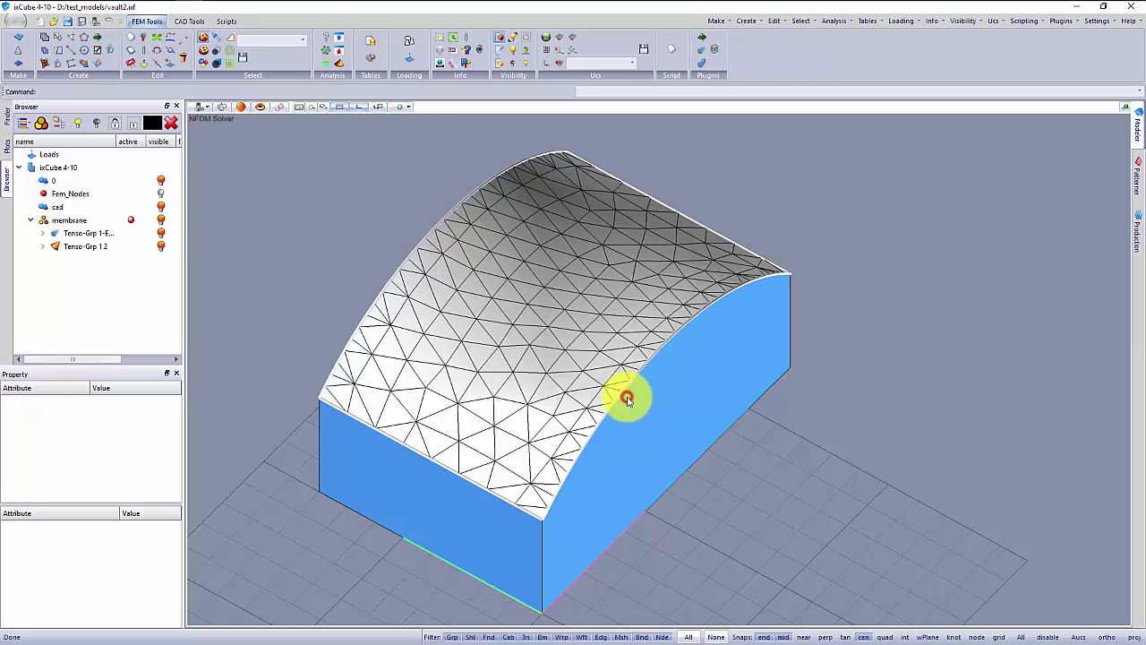
{"action": "middle_click_drag", "start_coordinate": [625, 391], "coordinate": [507, 414]}
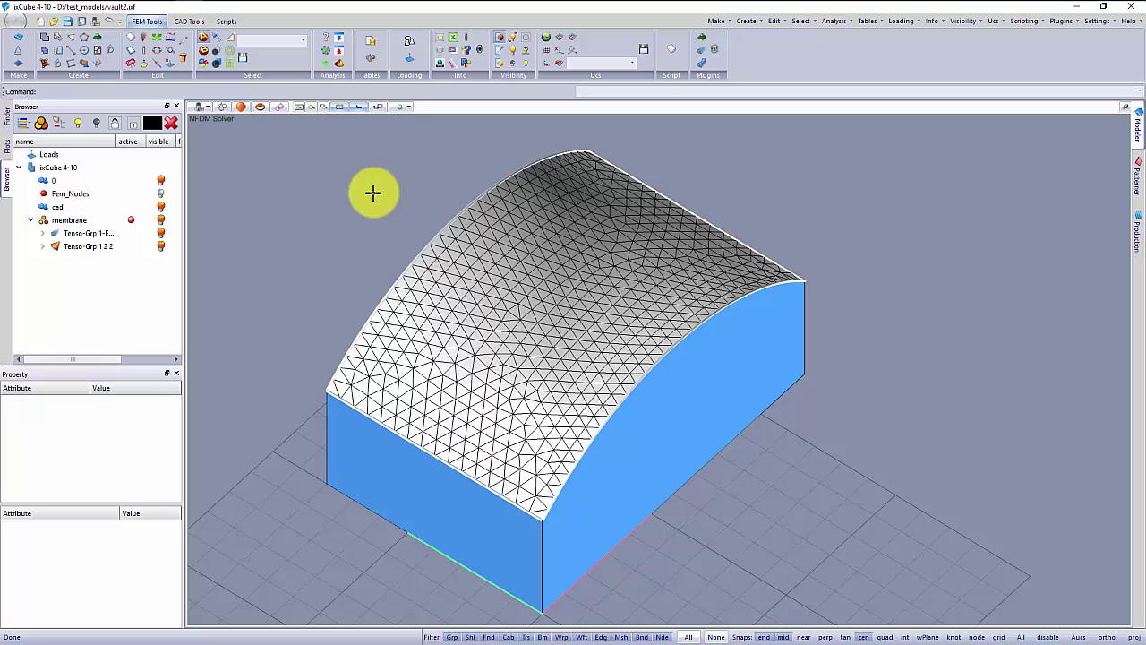
- Run NFDM form-finding on the refined mesh and plot the Form-Find sI membrane stress
{"action": "left_click", "coordinate": [331, 51]}
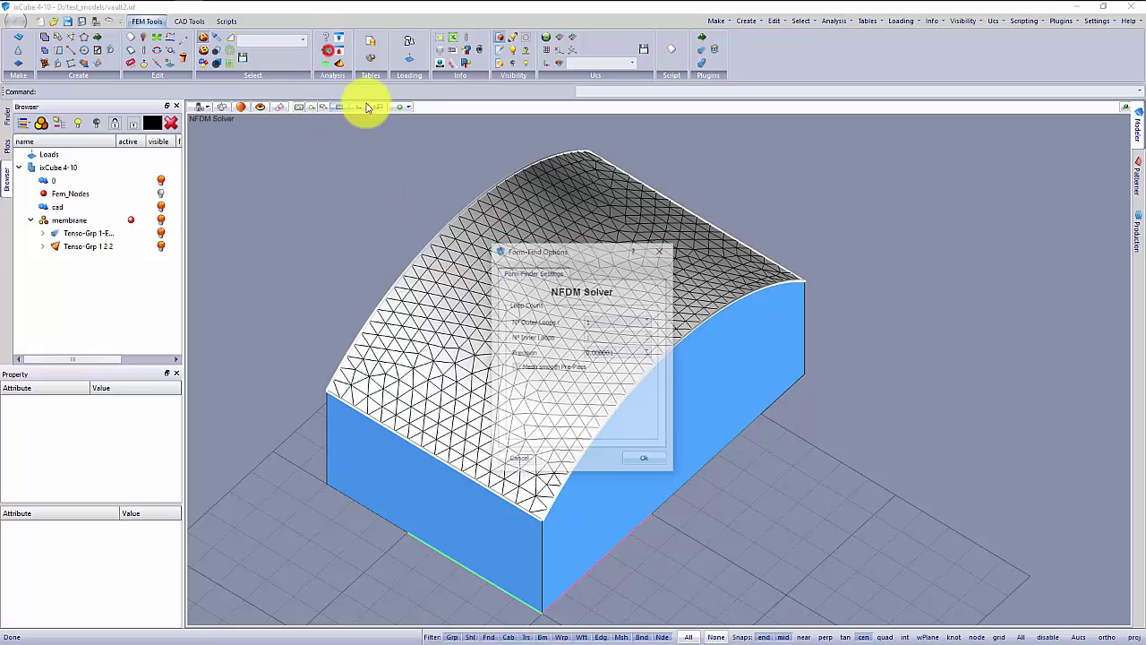
{"action": "left_click", "coordinate": [641, 457]}
{"action": "middle_click_drag", "start_coordinate": [550, 453], "coordinate": [484, 379]}
{"action": "left_click", "coordinate": [8, 145]}
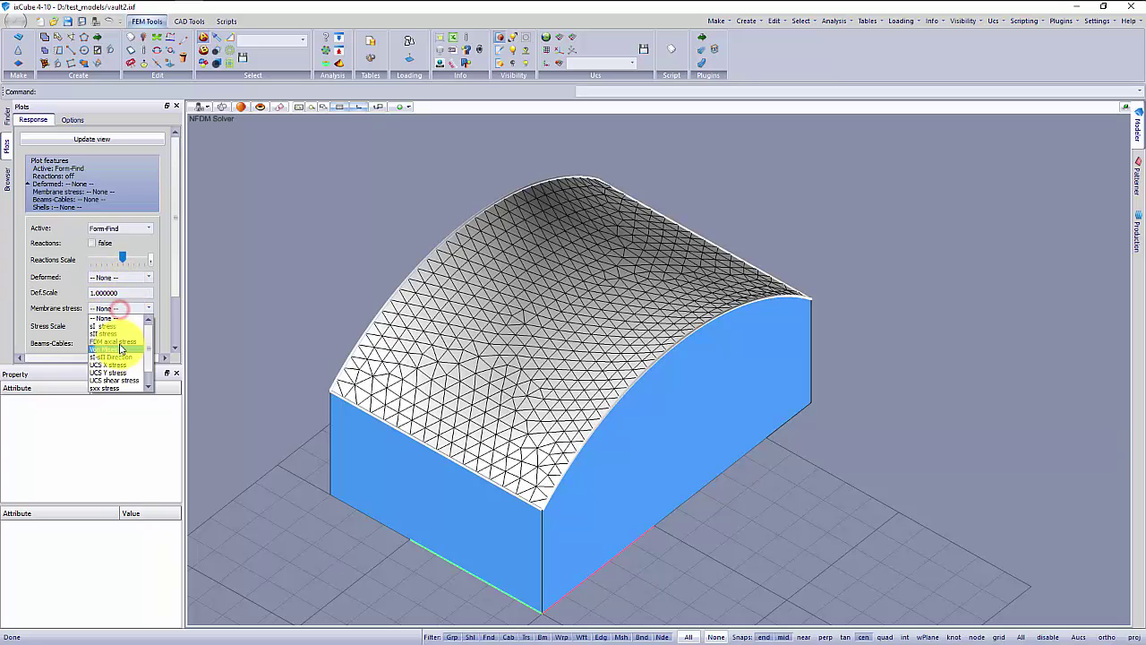
{"action": "left_click", "coordinate": [121, 328]}
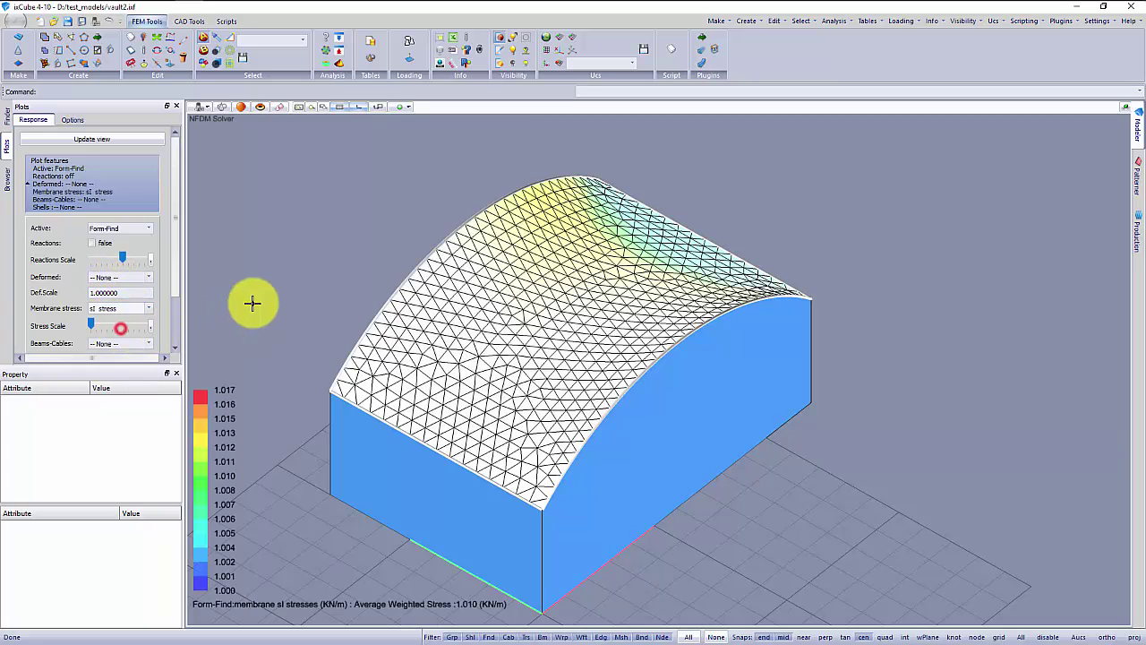
- Hide the mesh lines and examine the Form-Find sI stress distribution across the vaulted membrane
{"action": "left_click", "coordinate": [500, 63]}
{"action": "middle_click_drag", "start_coordinate": [511, 299], "coordinate": [511, 335]}
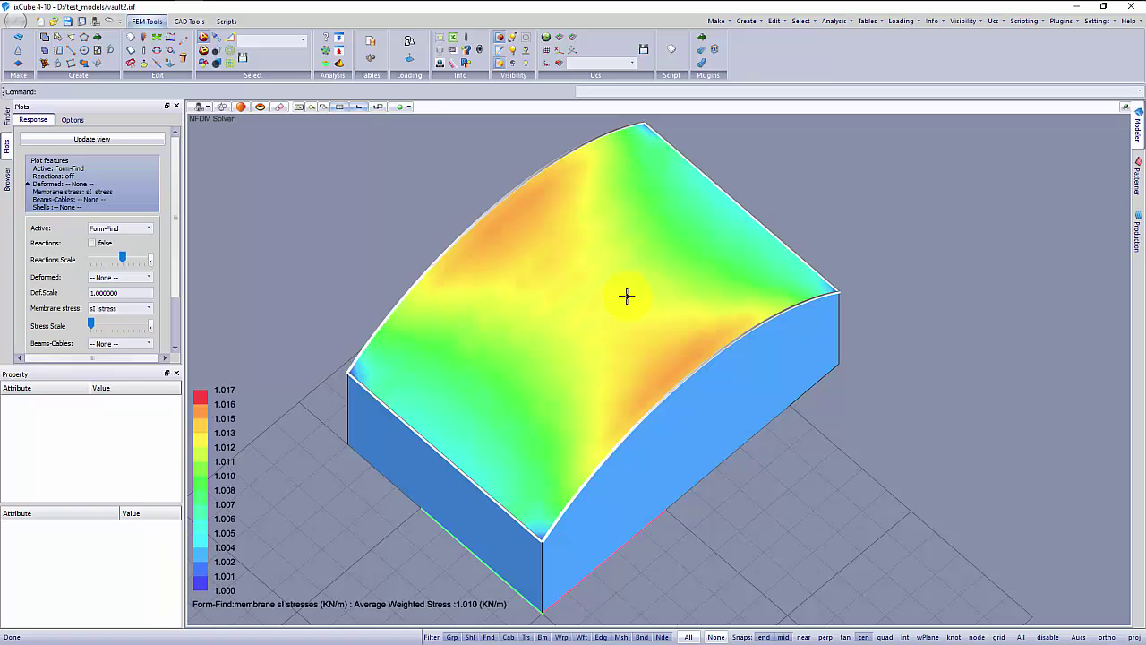
{"action": "middle_click_drag", "start_coordinate": [601, 362], "coordinate": [659, 263]}
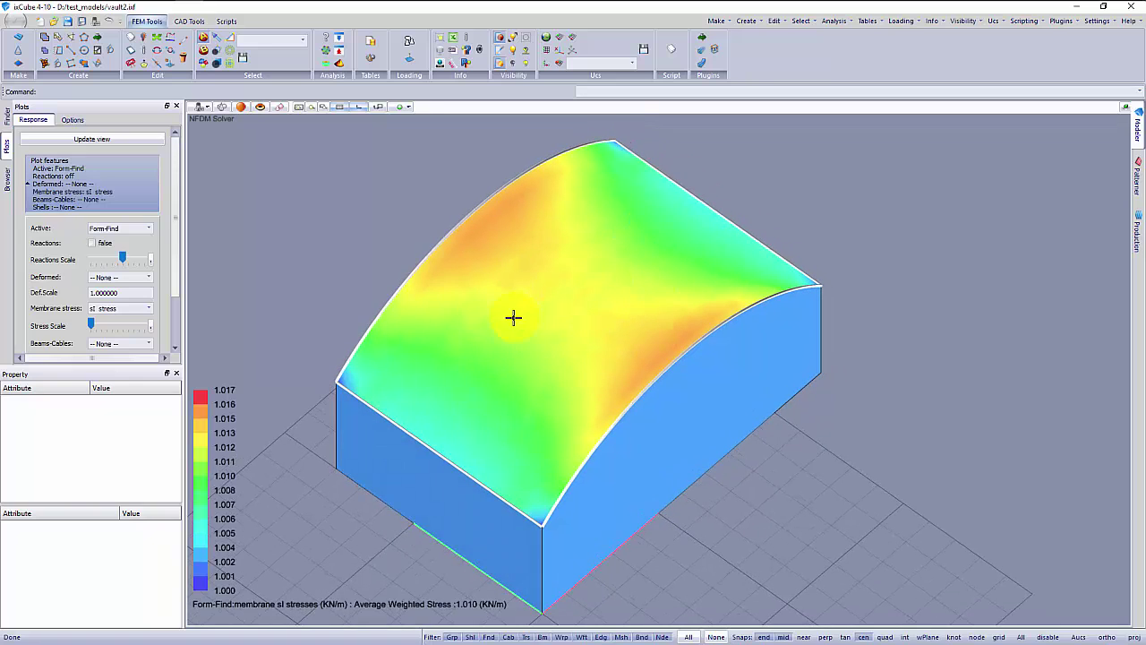
- Turn off the membrane stress plot and redisplay the refined mesh to inspect the vault from several angles
{"action": "left_click", "coordinate": [107, 308]}
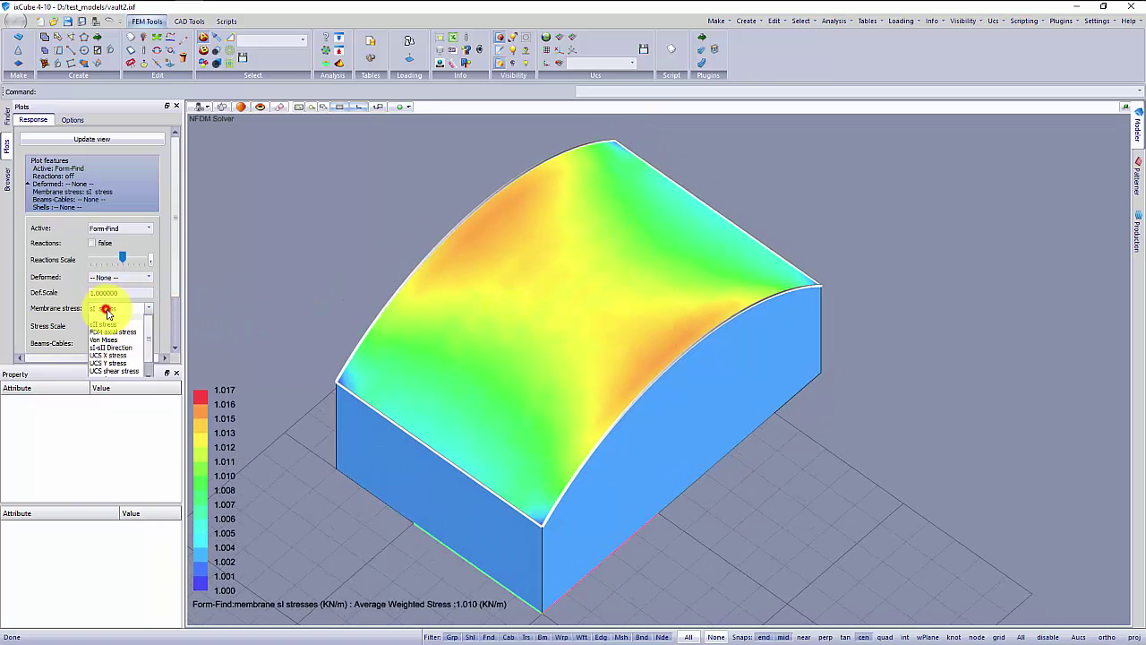
{"action": "left_click", "coordinate": [107, 319]}
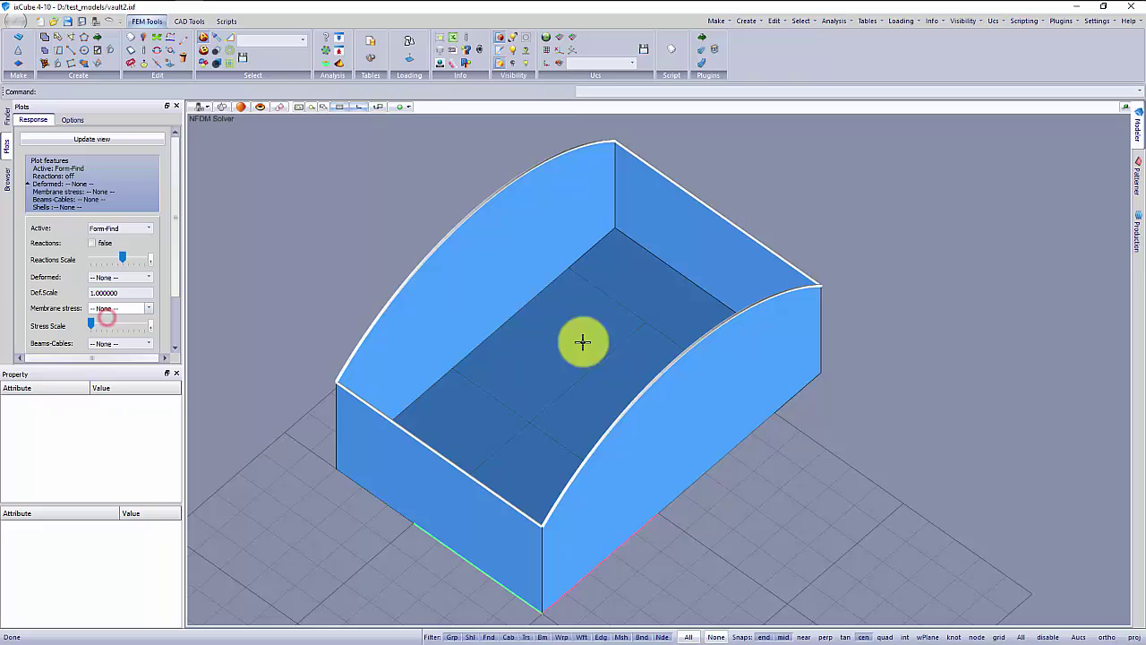
{"action": "left_click", "coordinate": [501, 63]}
{"action": "middle_click_drag", "start_coordinate": [545, 217], "coordinate": [556, 287]}
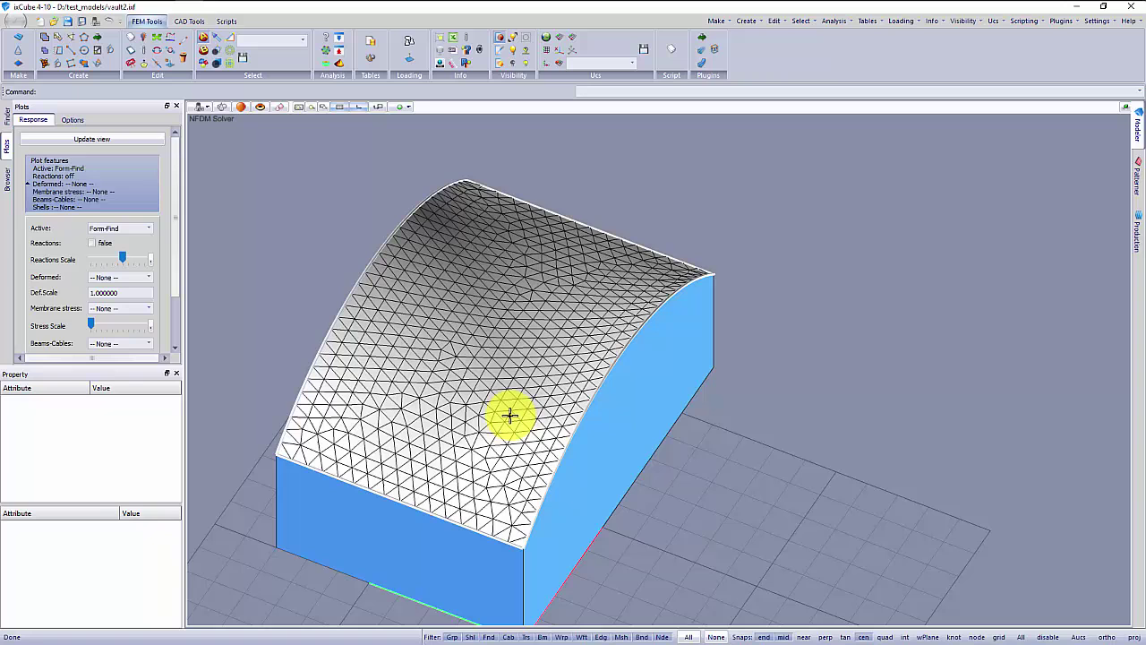
{"action": "middle_click_drag", "start_coordinate": [510, 415], "coordinate": [505, 410], "text": "shift"}
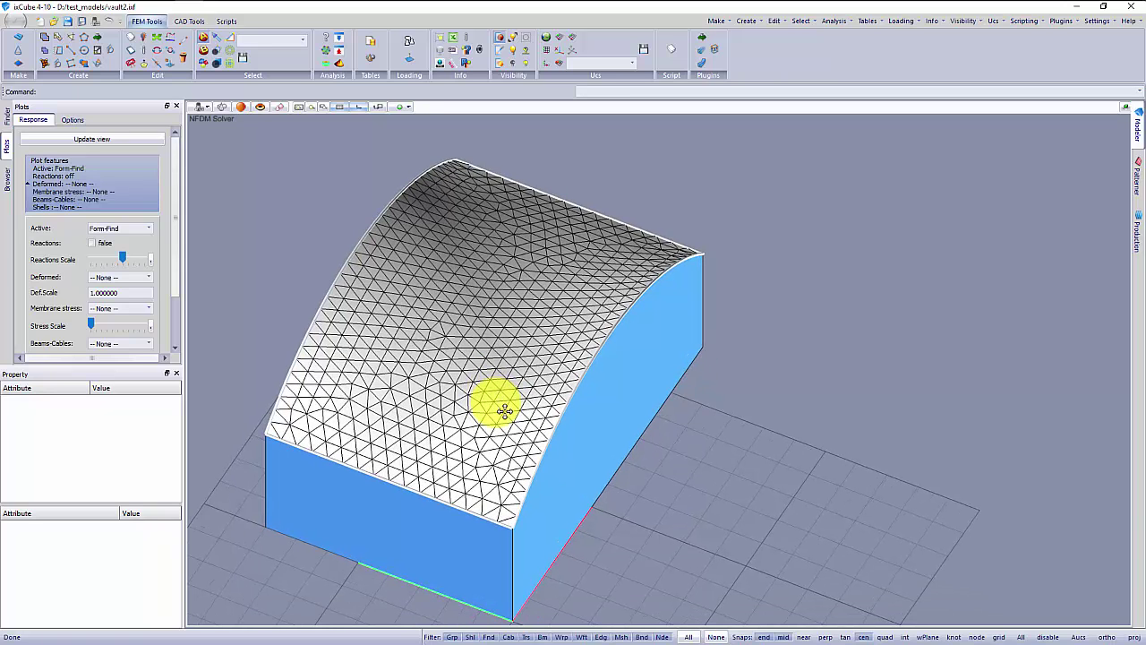
{"action": "scroll", "coordinate": [501, 408], "scroll_direction": "down", "scroll_amount": 3}
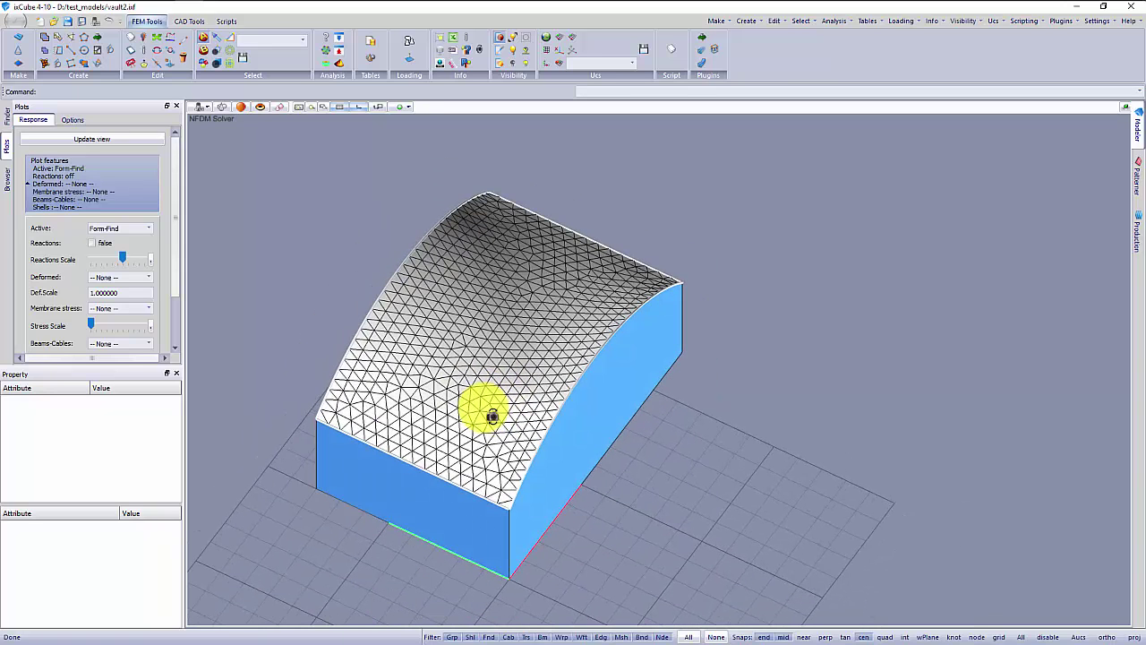
- Start a new model from the NFDM Natural Force Density Method template using Meters and Kn, discarding the vault changes
{"action": "left_click", "coordinate": [15, 23]}
{"action": "left_click", "coordinate": [46, 46]}
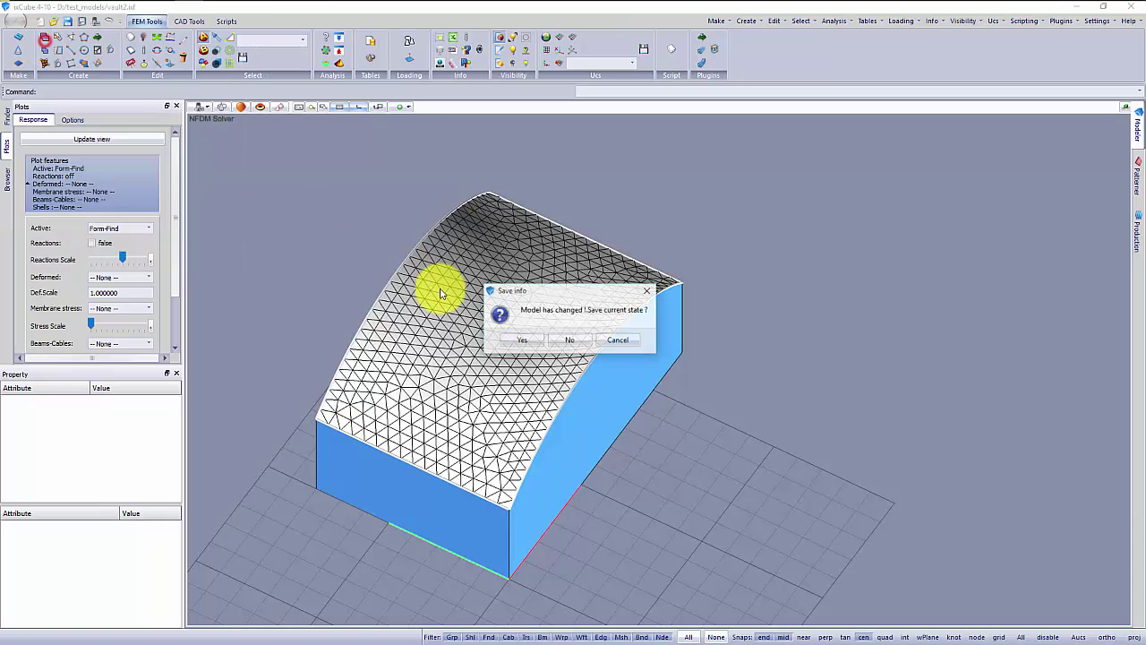
{"action": "left_click", "coordinate": [575, 342]}
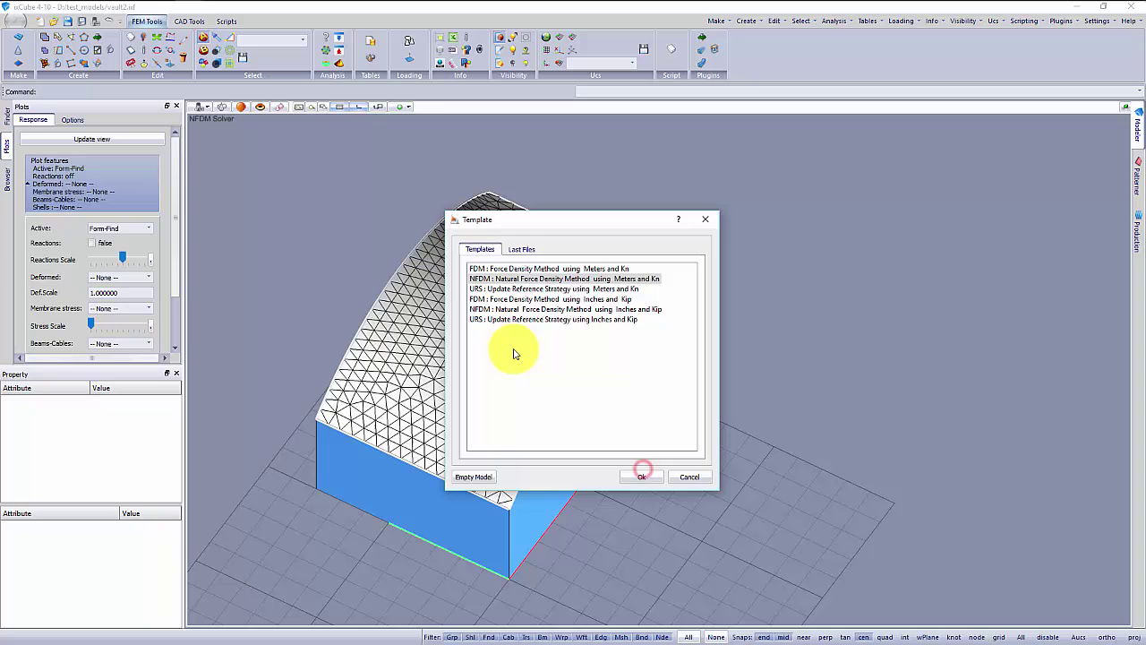
{"action": "left_click", "coordinate": [635, 477]}
- Draw a closed four-sided membrane with cable edges around the grid origin using Surface by 4 or 3 Edges
{"action": "middle_click_drag", "start_coordinate": [509, 382], "coordinate": [447, 430]}
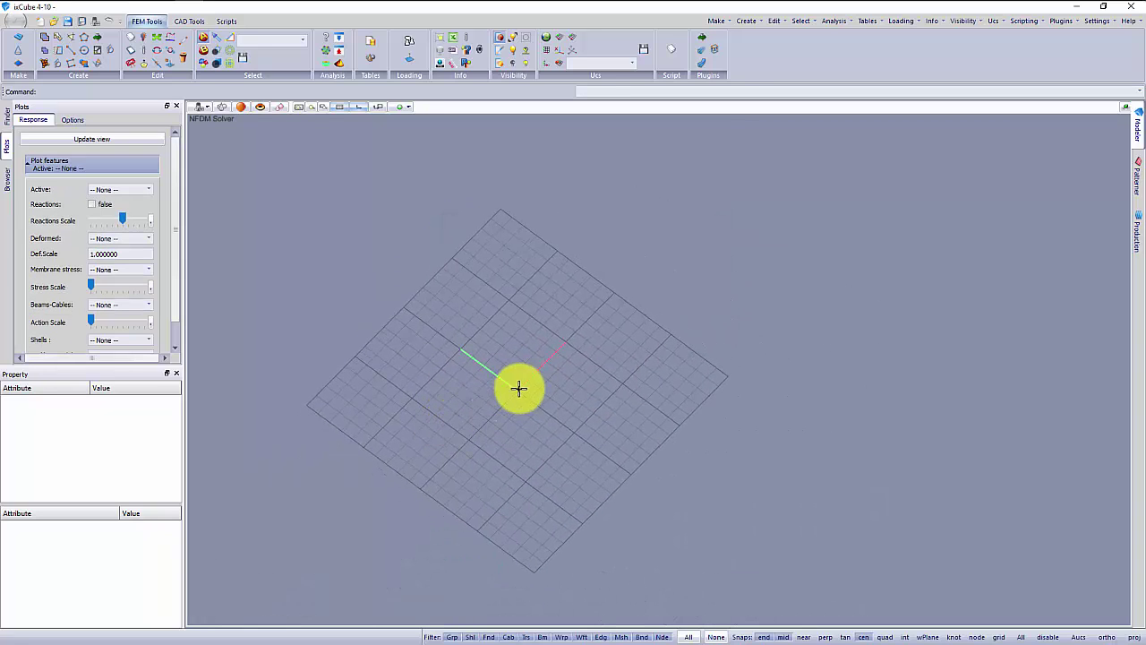
{"action": "middle_click_drag", "start_coordinate": [520, 386], "coordinate": [514, 358]}
{"action": "scroll", "coordinate": [542, 376], "scroll_direction": "up", "scroll_amount": 2}
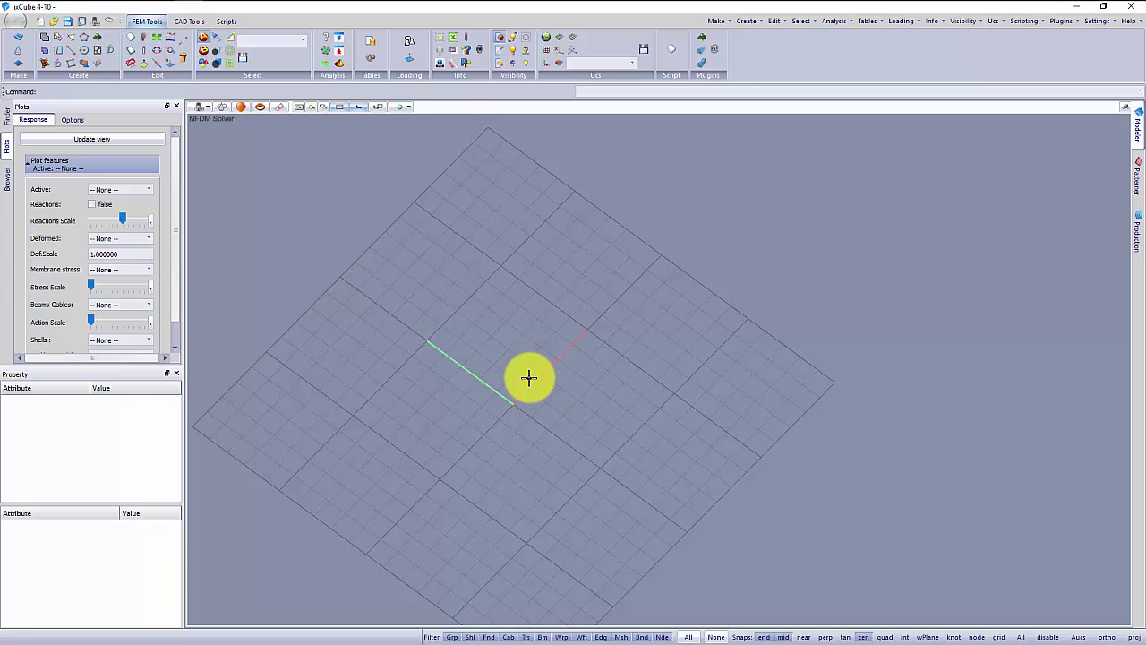
{"action": "left_click", "coordinate": [47, 54]}
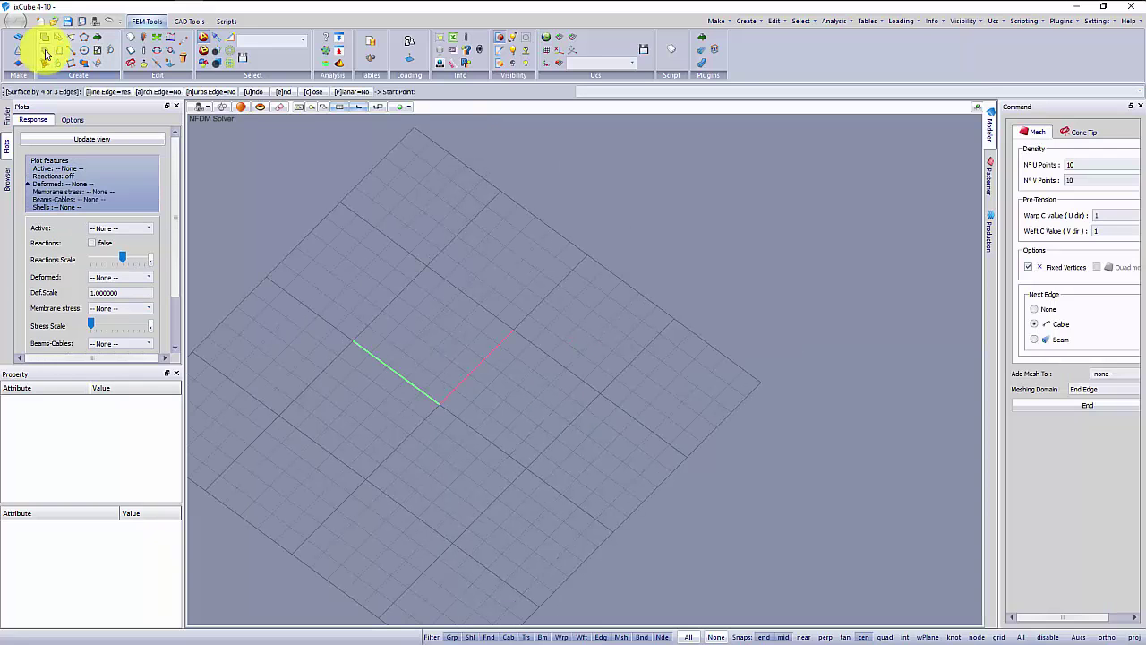
{"action": "left_click", "coordinate": [331, 311]}
{"action": "left_click", "coordinate": [381, 499]}
{"action": "left_click", "coordinate": [624, 445]}
{"action": "left_click", "coordinate": [548, 251]}
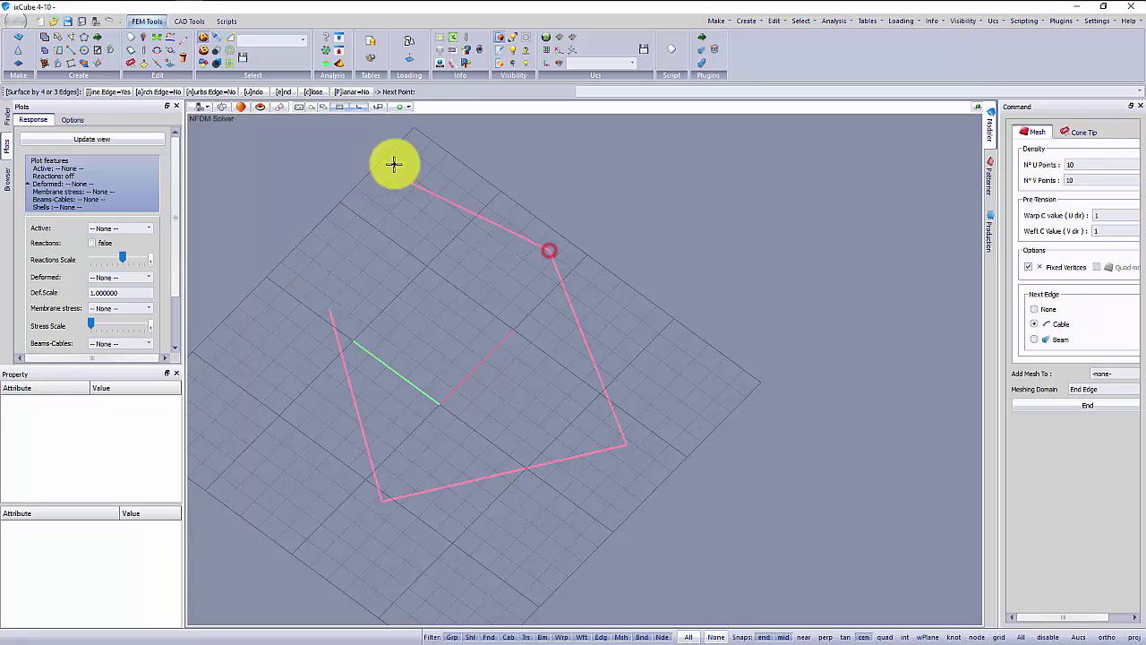
{"action": "left_click", "coordinate": [312, 92]}
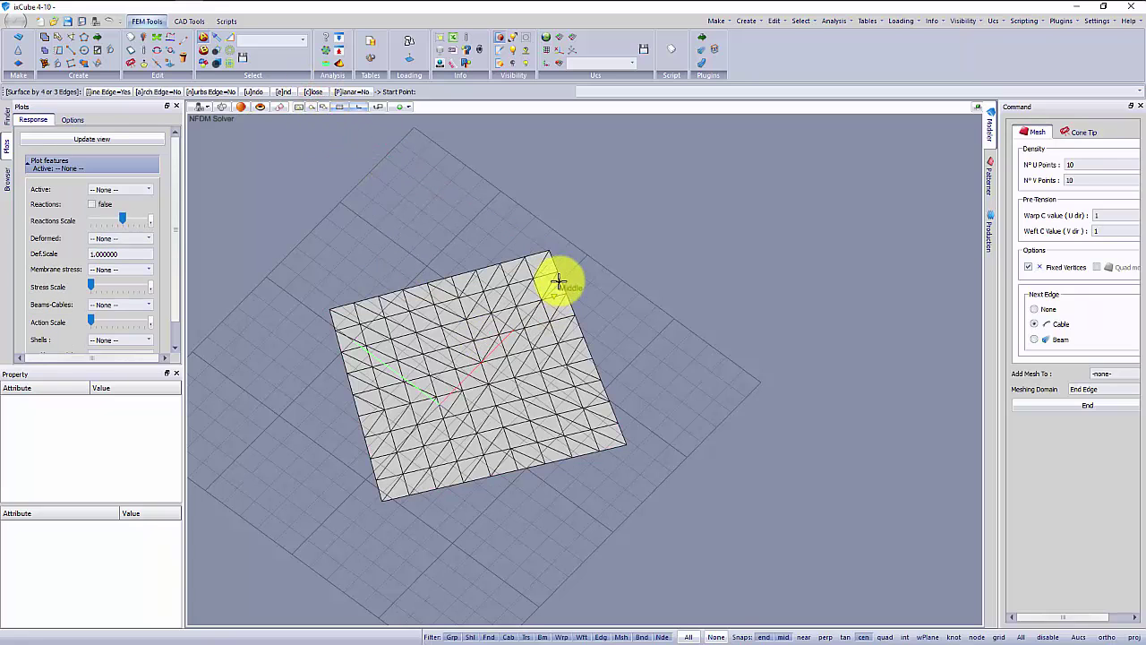
- Add an adjoining three-sided membrane on one edge of the quadrilateral, snapping to that edge's two corners, and end the command
{"action": "left_click", "coordinate": [549, 248]}
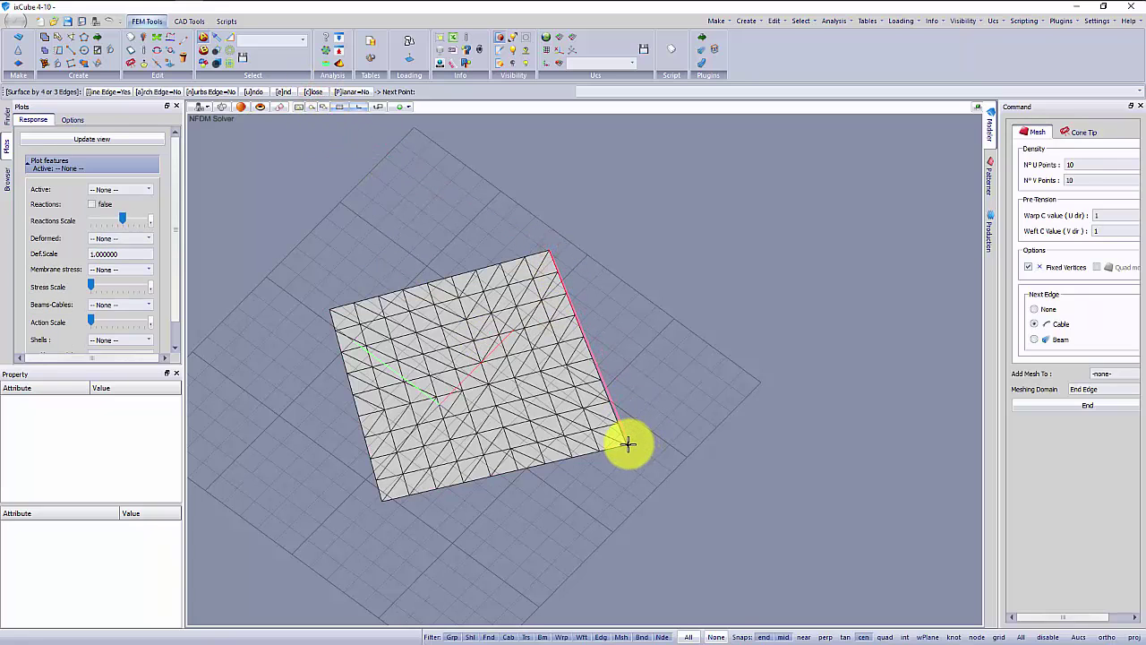
{"action": "scroll", "coordinate": [624, 439], "scroll_direction": "up", "scroll_amount": 3}
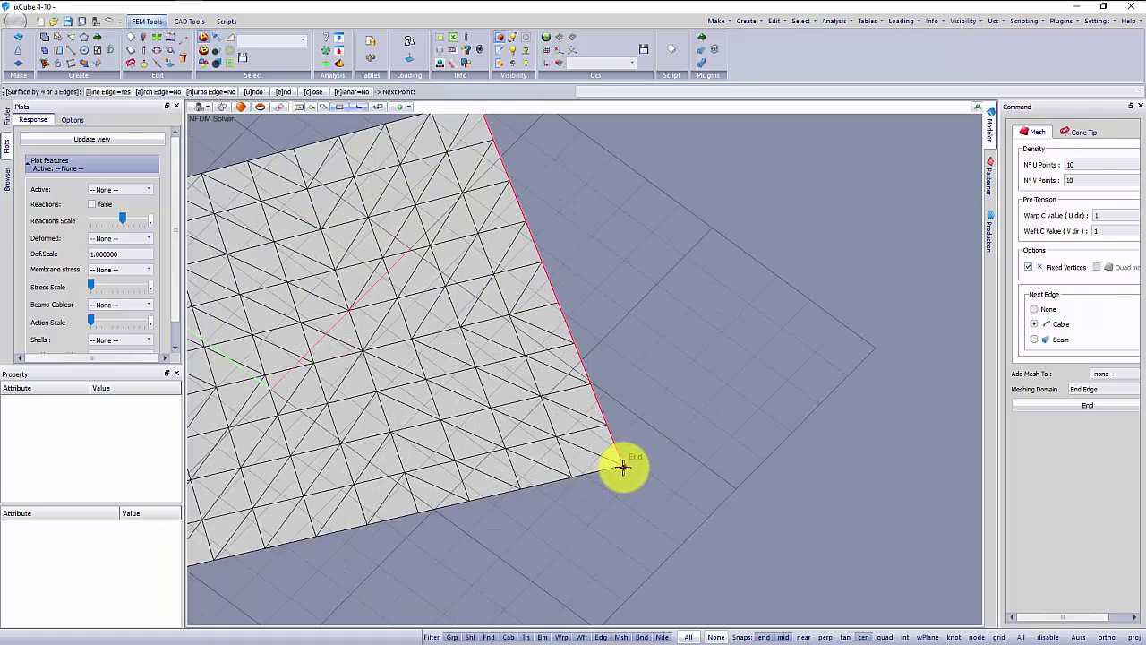
{"action": "left_click", "coordinate": [623, 466]}
{"action": "scroll", "coordinate": [624, 466], "scroll_direction": "down", "scroll_amount": 3}
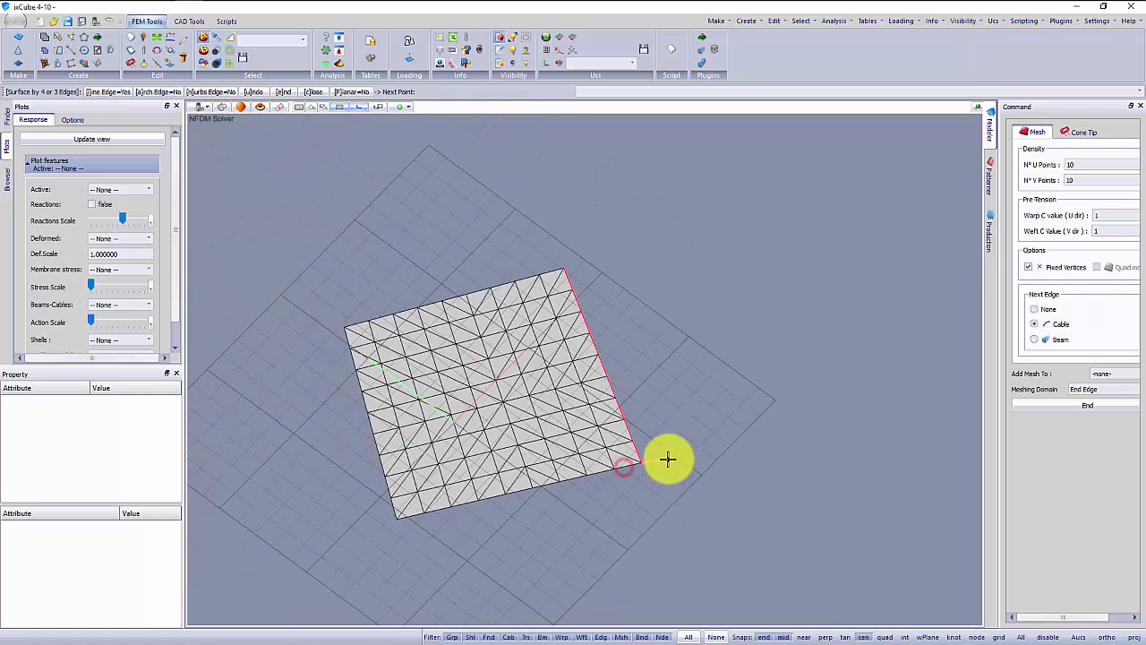
{"action": "left_click", "coordinate": [733, 279]}
{"action": "left_click", "coordinate": [1046, 403]}
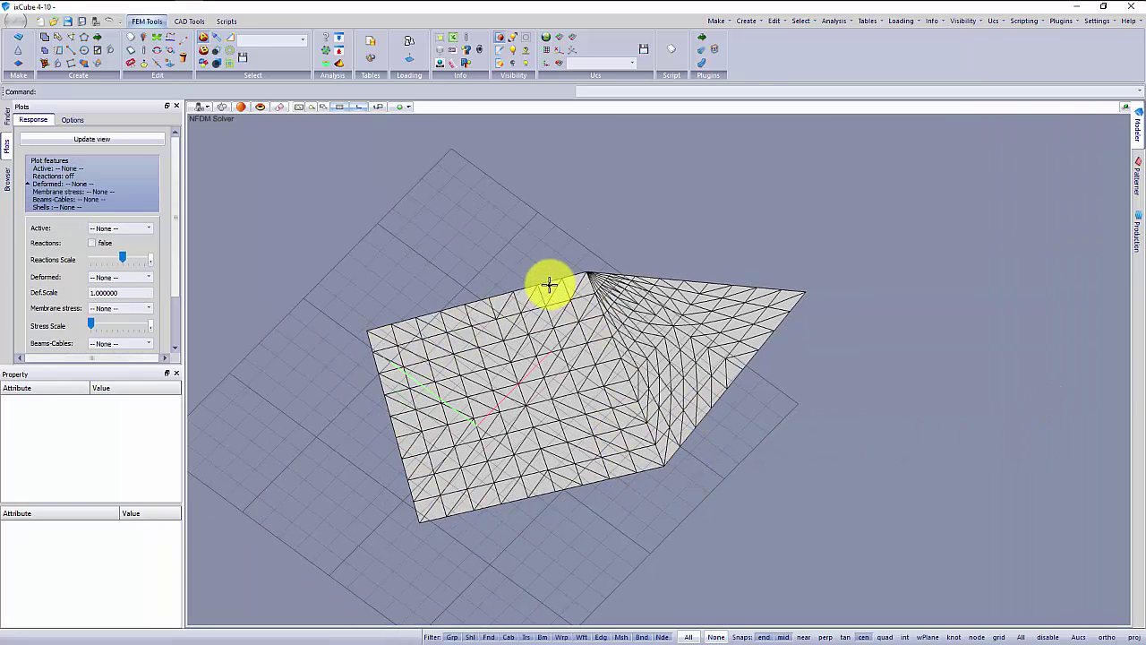
- List the model's mesh groups and examine how the two meshes meet along their shared edge and corner
{"action": "left_click", "coordinate": [8, 176]}
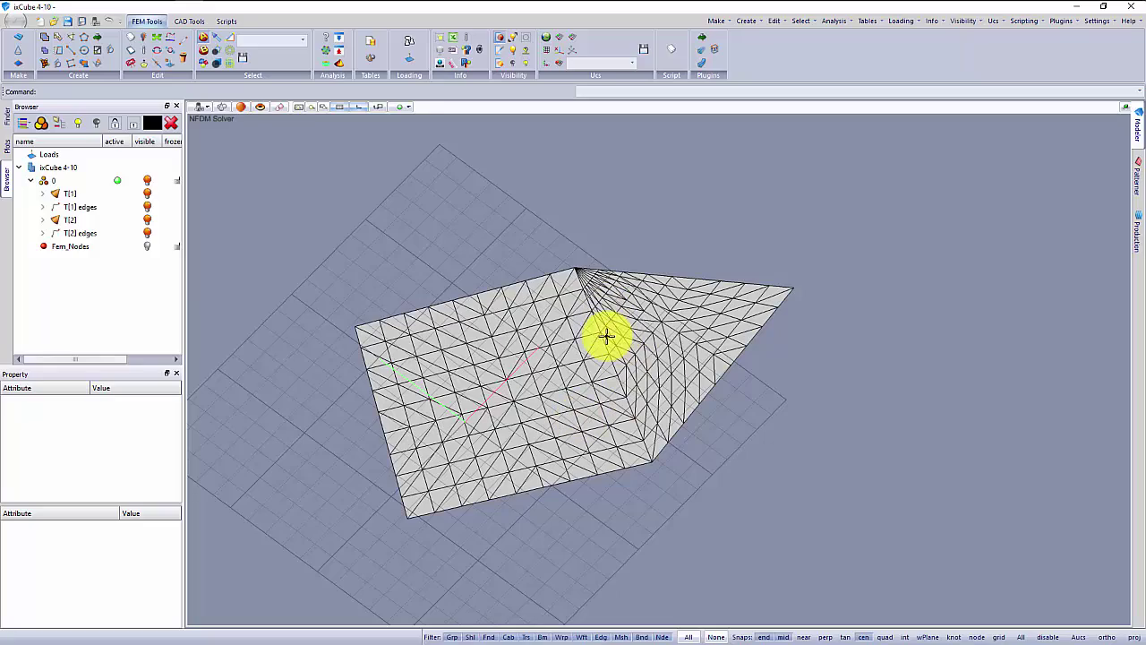
{"action": "scroll", "coordinate": [595, 294], "scroll_direction": "up", "scroll_amount": 5}
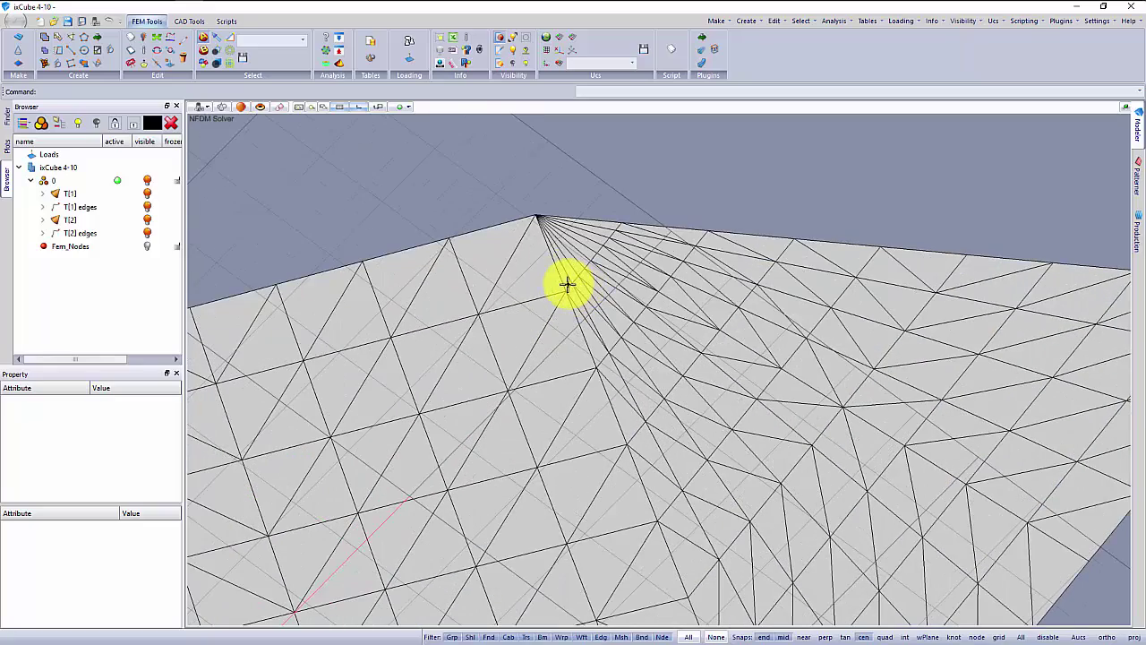
{"action": "scroll", "coordinate": [573, 287], "scroll_direction": "down", "scroll_amount": 2}
{"action": "scroll", "coordinate": [609, 295], "scroll_direction": "down", "scroll_amount": 1}
{"action": "scroll", "coordinate": [573, 269], "scroll_direction": "up", "scroll_amount": 3}
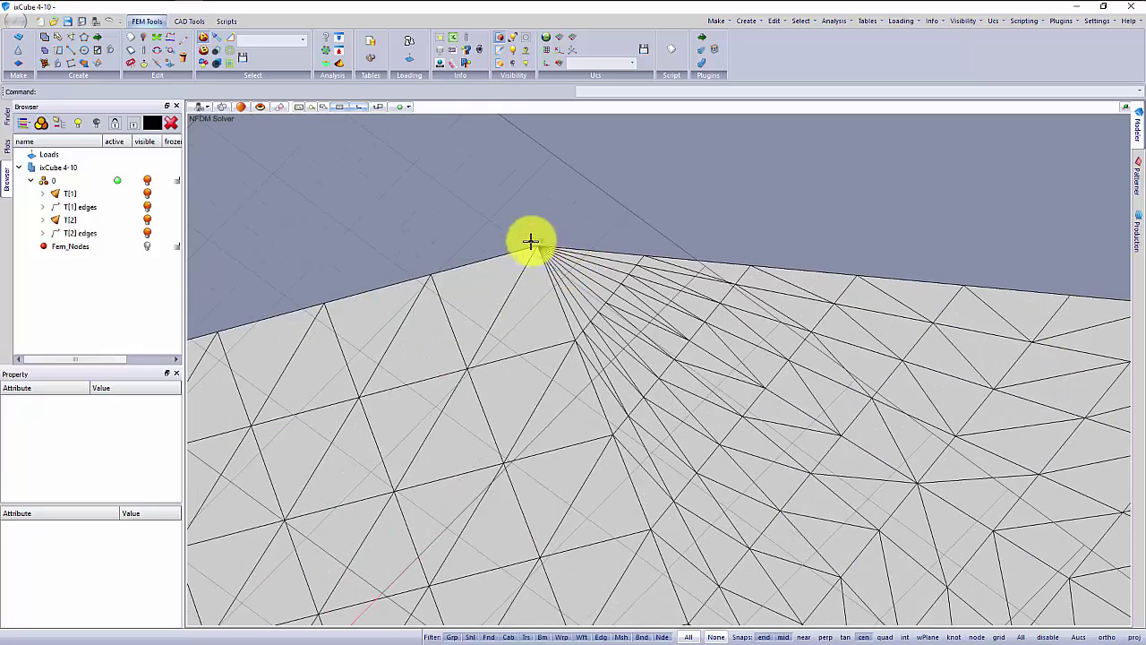
{"action": "scroll", "coordinate": [586, 267], "scroll_direction": "down", "scroll_amount": 2}
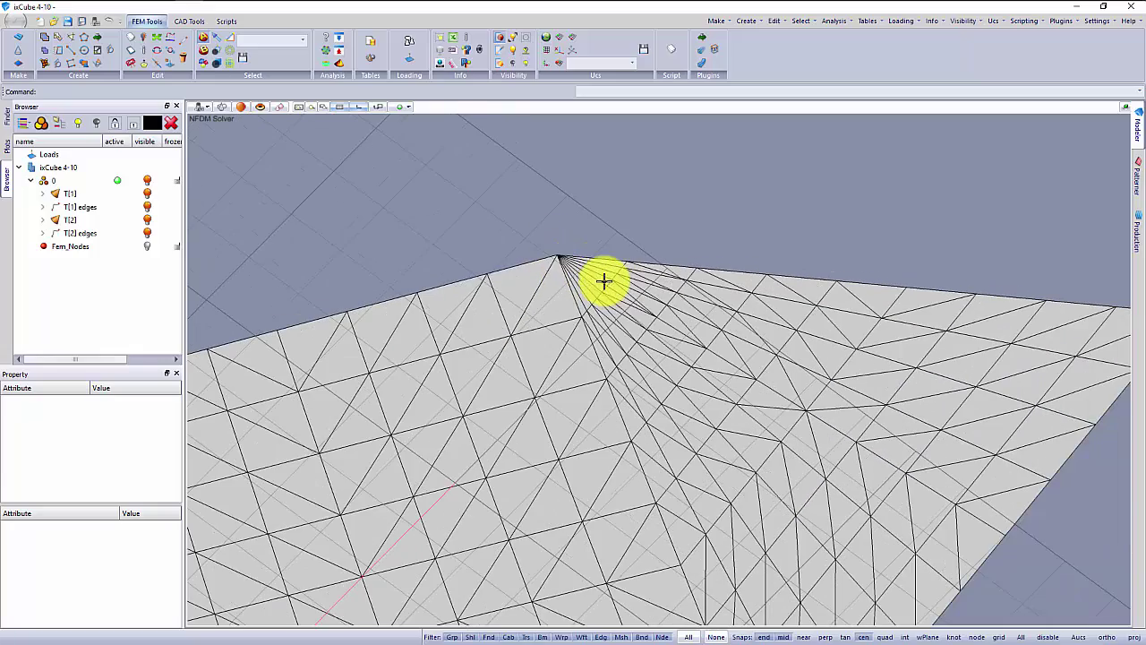
{"action": "scroll", "coordinate": [562, 257], "scroll_direction": "down", "scroll_amount": 2}
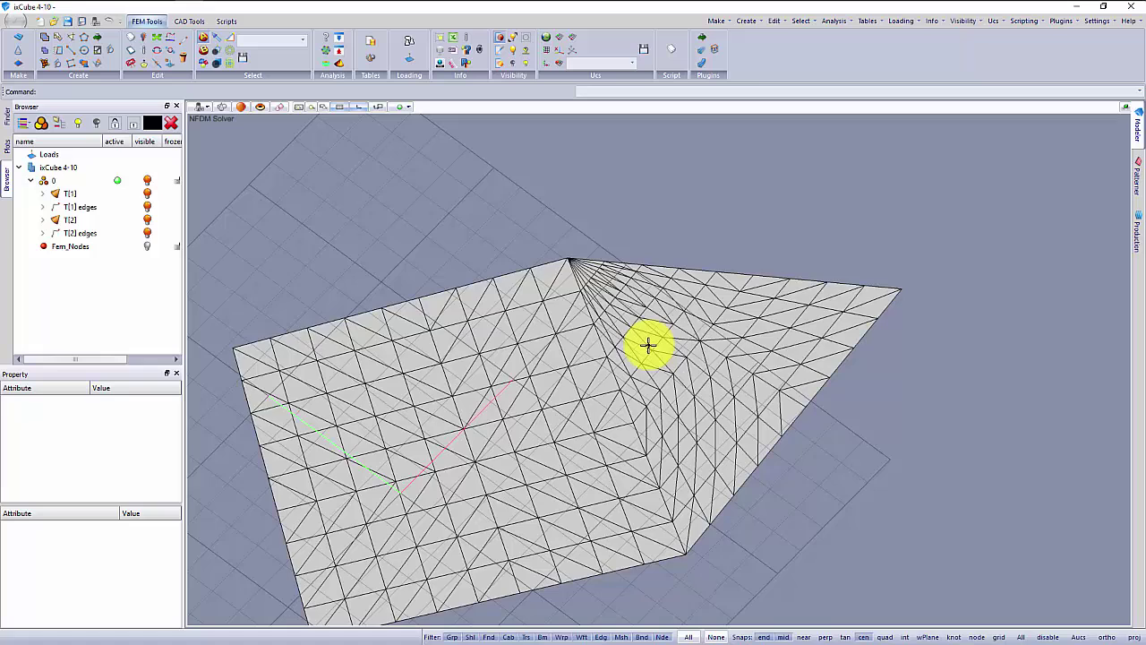
{"action": "scroll", "coordinate": [657, 343], "scroll_direction": "down", "scroll_amount": 1}
{"action": "scroll", "coordinate": [620, 399], "scroll_direction": "down", "scroll_amount": 1}
{"action": "scroll", "coordinate": [589, 435], "scroll_direction": "up", "scroll_amount": 1}
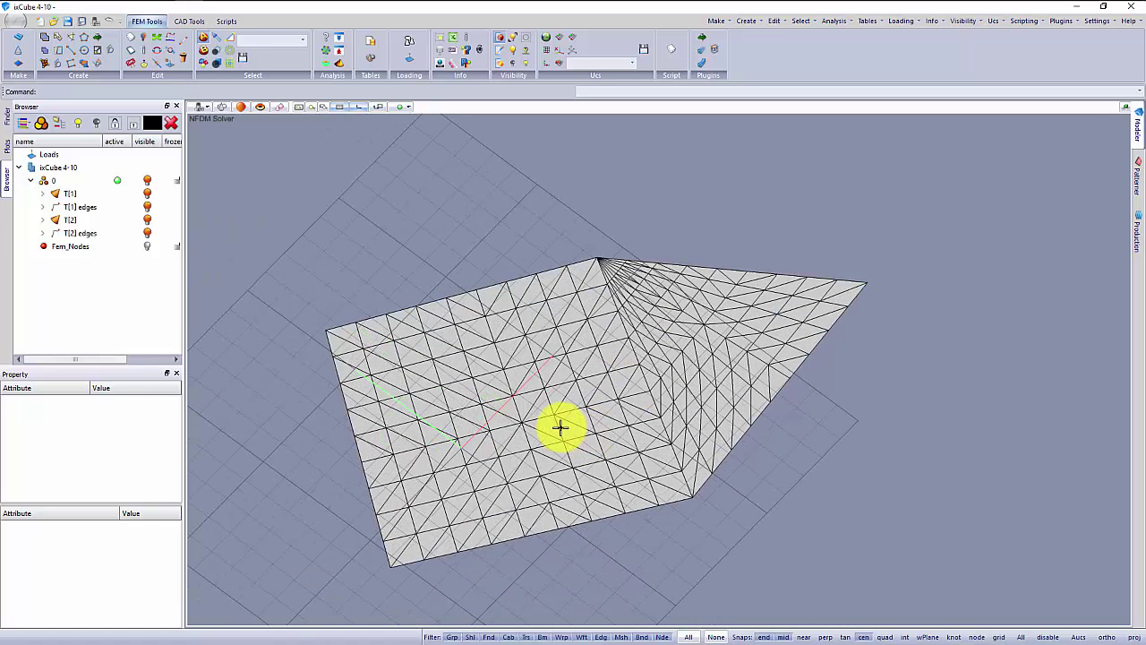
- Re-mesh the whole model with the minimum and maximum mesh size both set to 0.5
{"action": "left_click", "coordinate": [113, 51]}
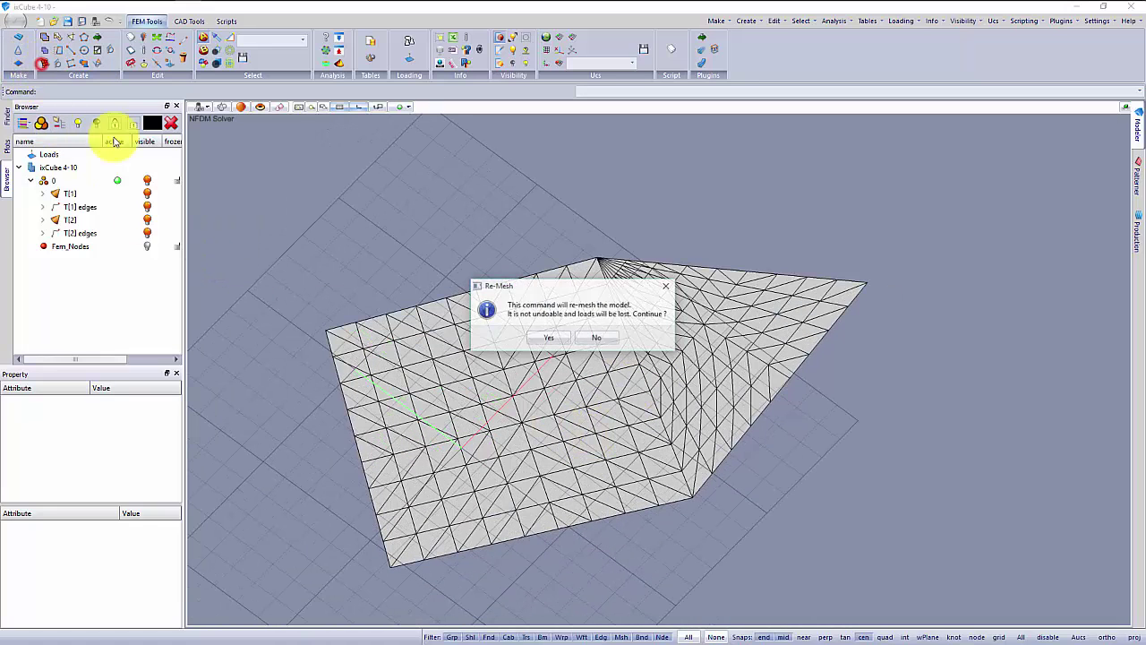
{"action": "left_click", "coordinate": [527, 332]}
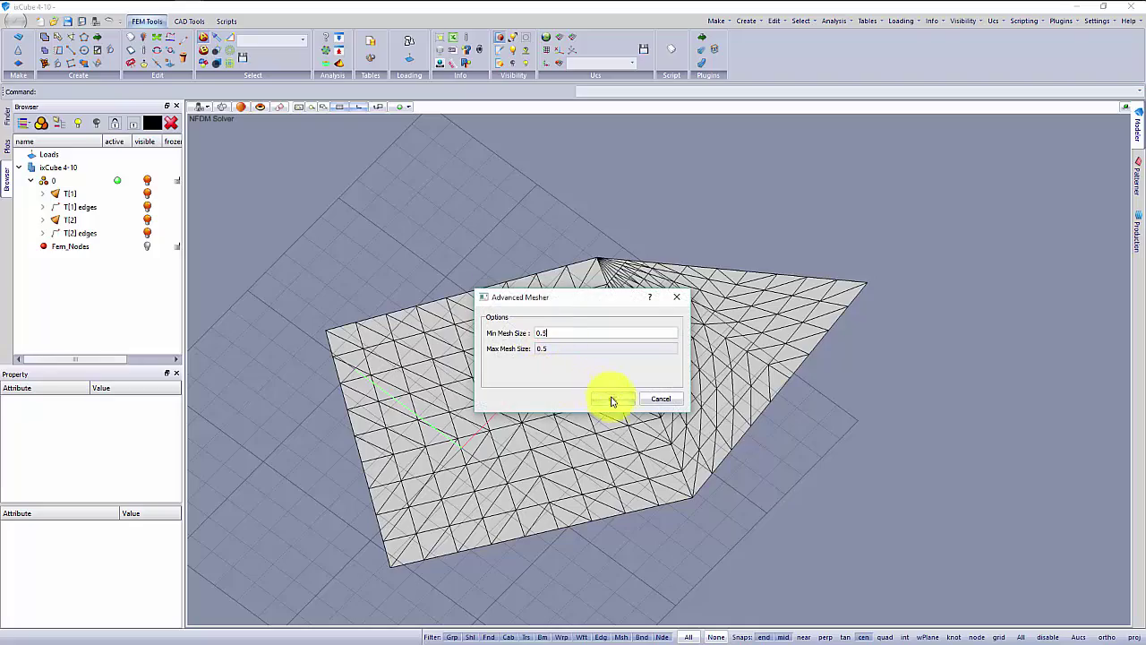
{"action": "left_click", "coordinate": [615, 399]}
{"action": "middle_click_drag", "start_coordinate": [558, 422], "coordinate": [675, 439]}
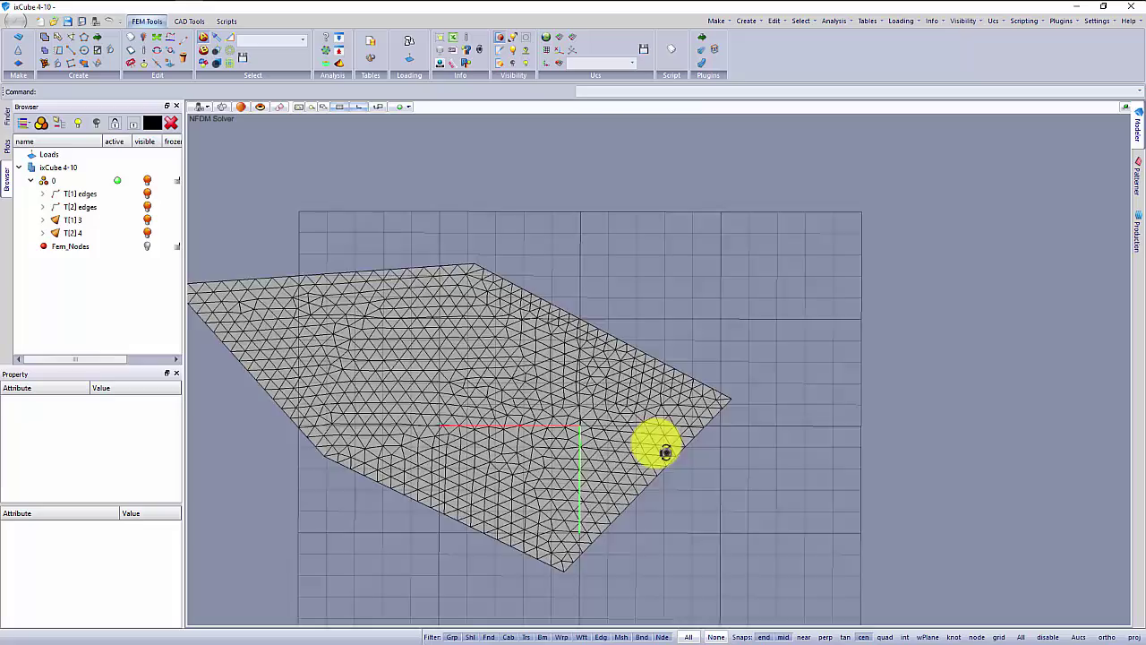
{"action": "middle_click_drag", "start_coordinate": [666, 452], "coordinate": [421, 426]}
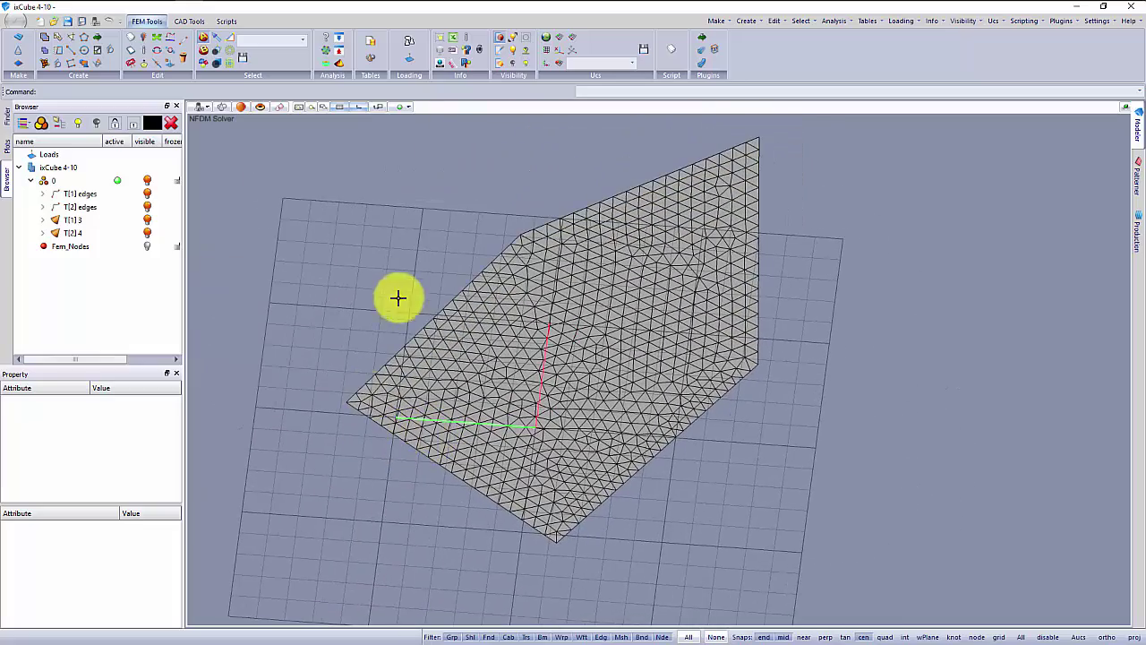
- Show the nodes, select two opposite fixed corner nodes of the four-sided membrane, and set their Z position to 4
{"action": "left_click", "coordinate": [499, 37]}
{"action": "left_click", "coordinate": [352, 388]}
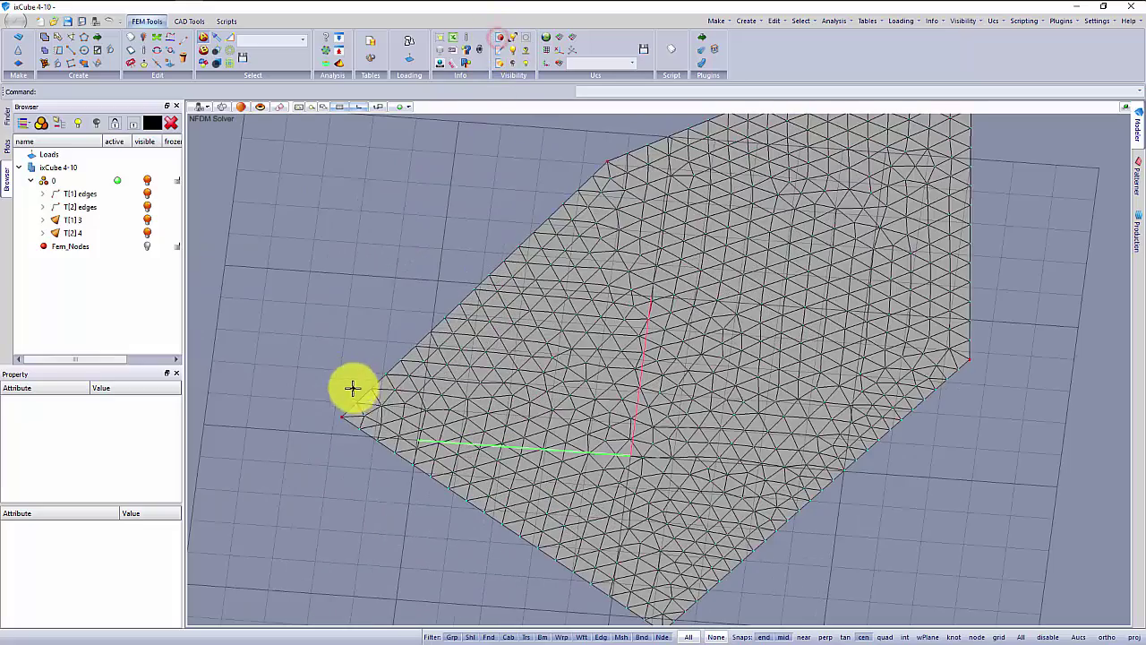
{"action": "left_click", "coordinate": [348, 430]}
{"action": "middle_click_drag", "start_coordinate": [348, 430], "coordinate": [718, 374]}
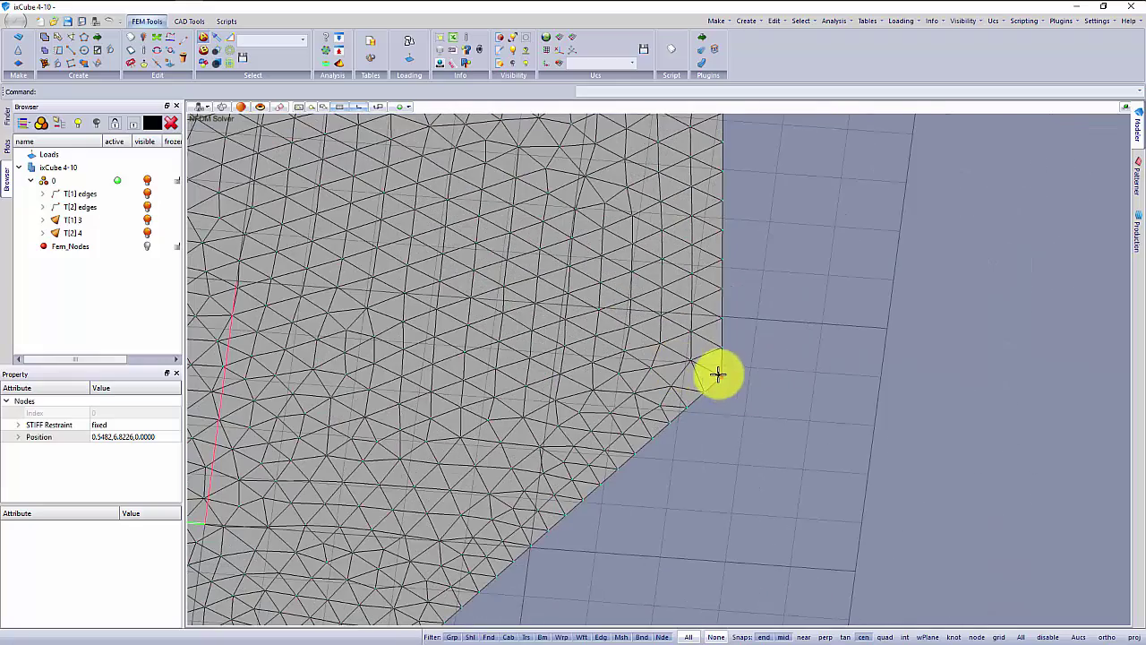
{"action": "left_click", "coordinate": [724, 378]}
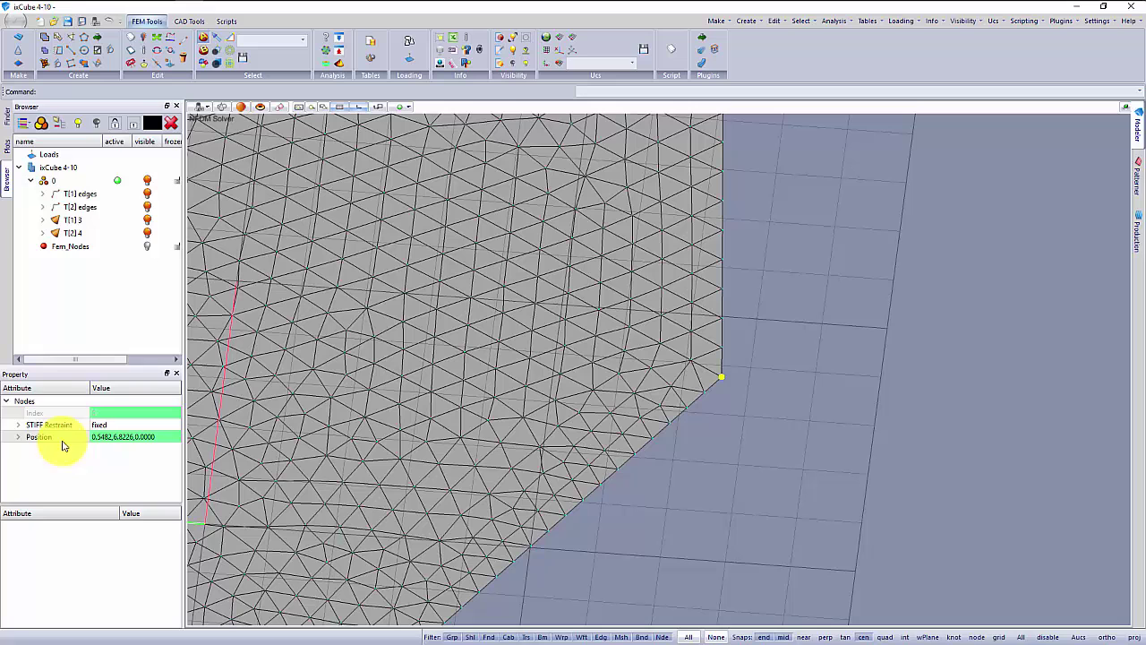
{"action": "left_click", "coordinate": [19, 437]}
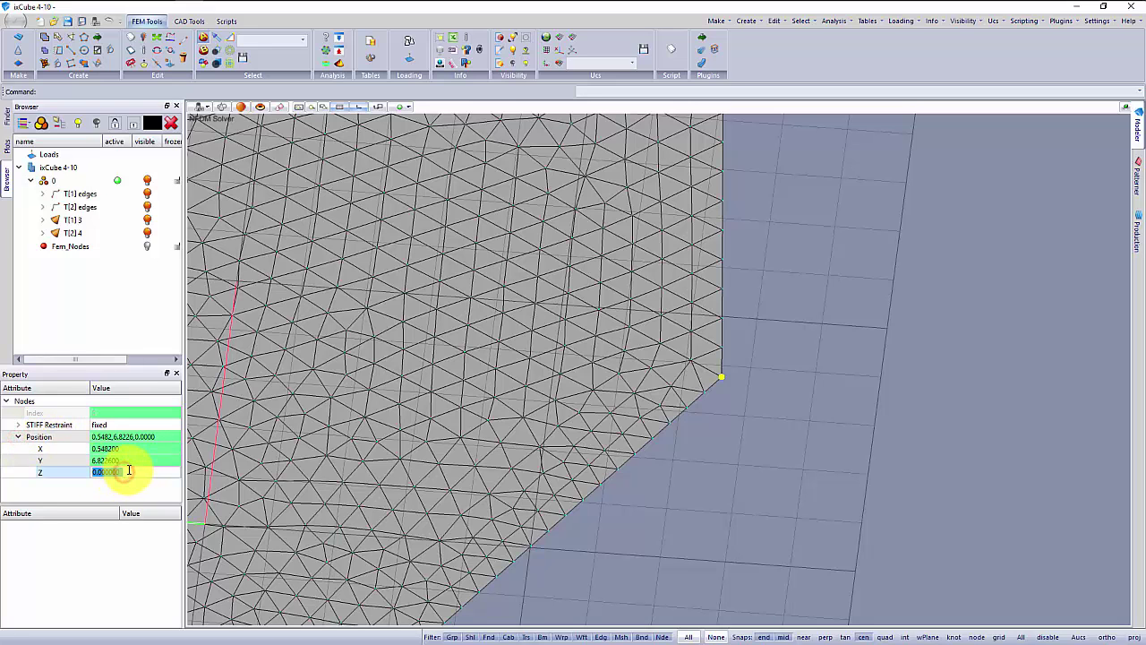
{"action": "type", "text": "4"}
{"action": "left_click", "coordinate": [140, 461]}
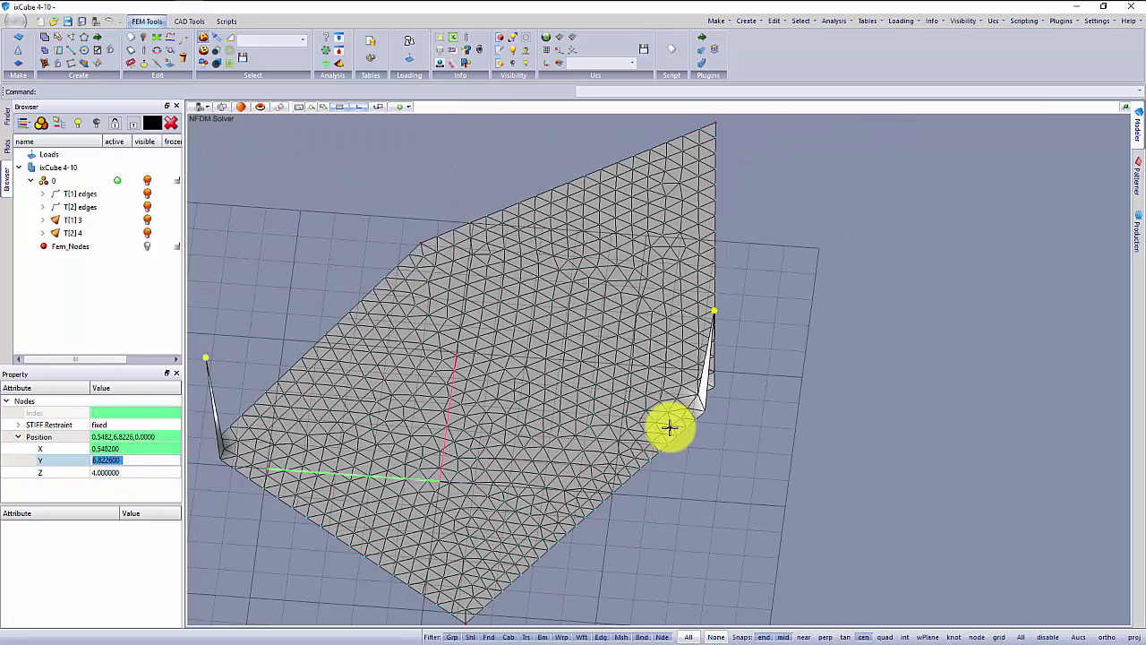
- Delete the cable chains running along the shared edge of the two membranes from both the T[1] and T[2] edge groups
{"action": "left_click", "coordinate": [98, 425]}
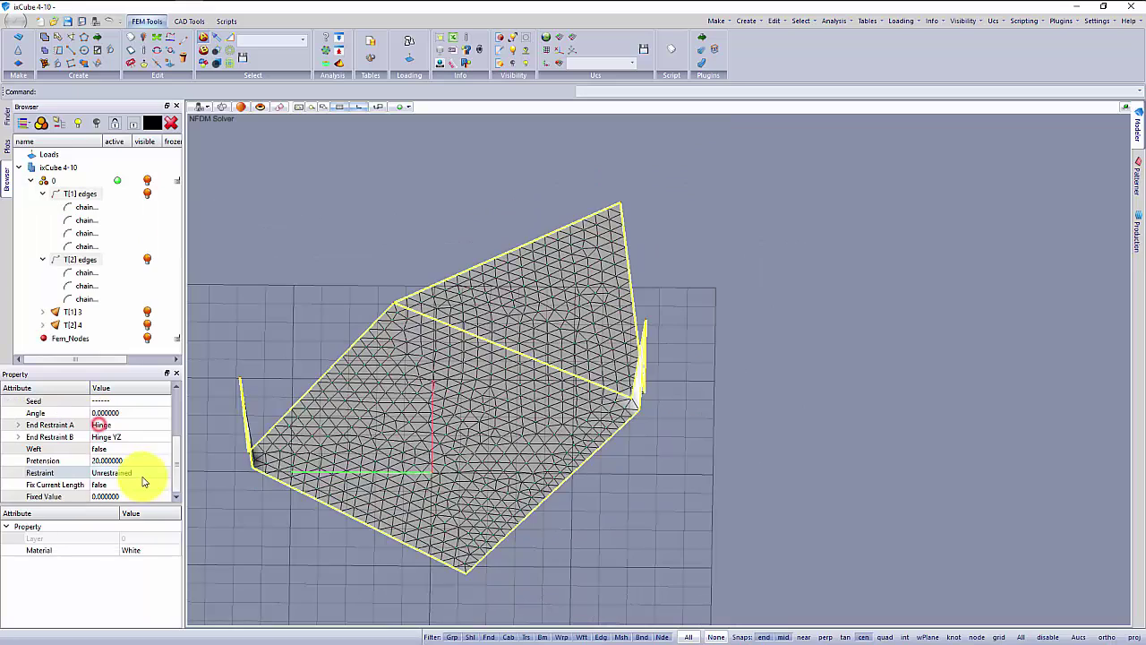
{"action": "left_click", "coordinate": [259, 325]}
{"action": "left_click", "coordinate": [94, 246]}
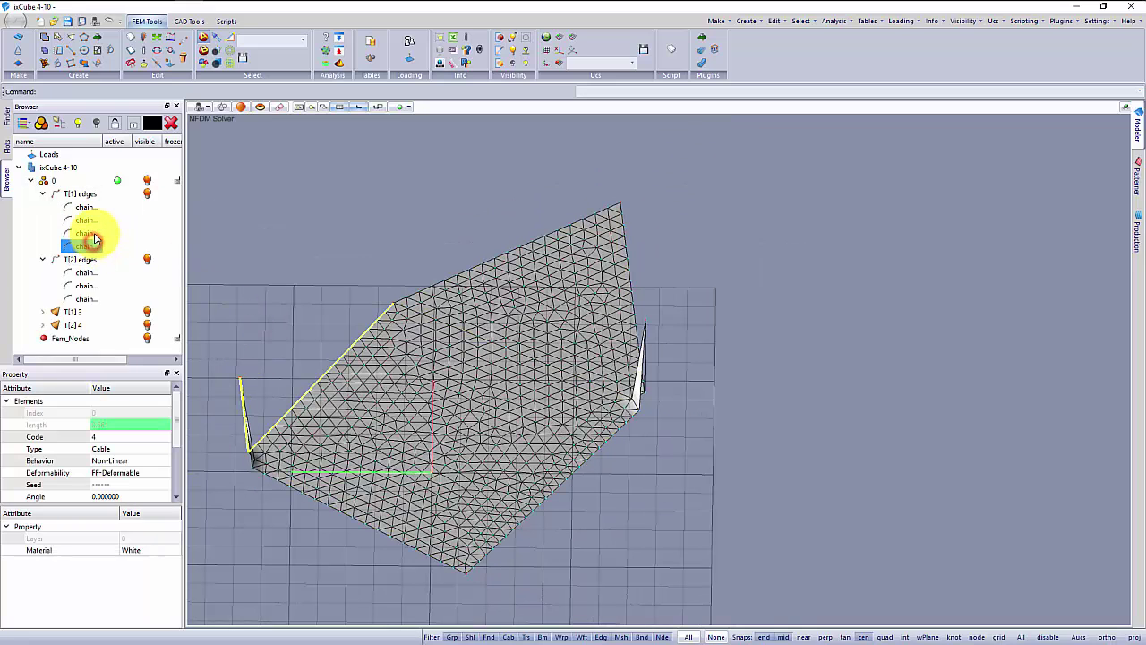
{"action": "left_click", "coordinate": [94, 233]}
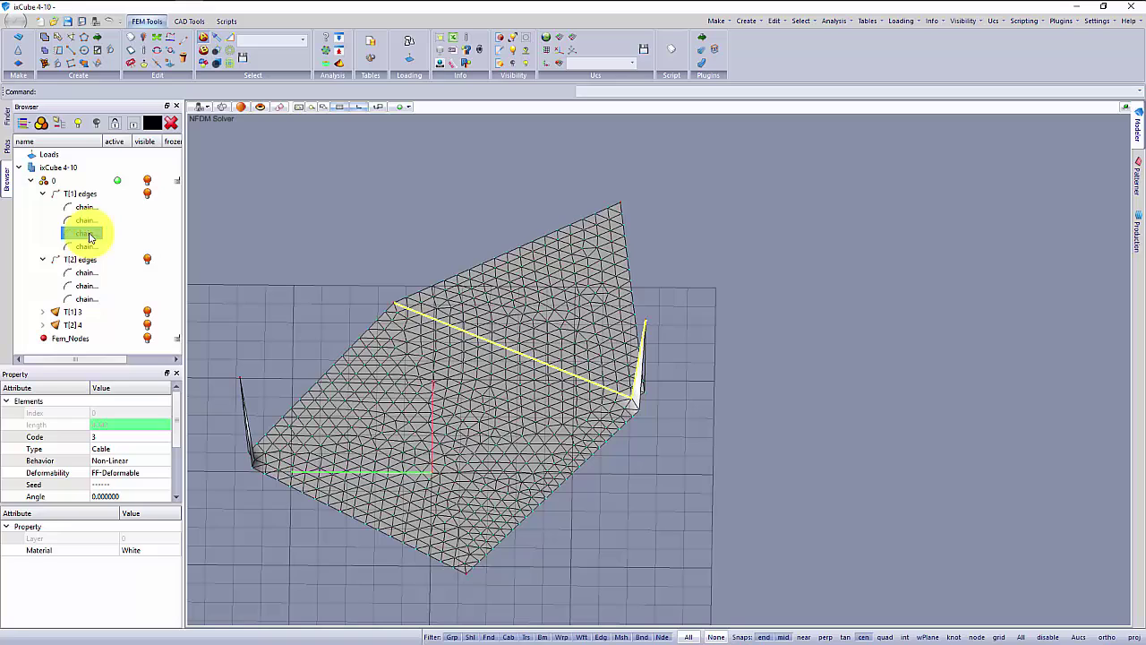
{"action": "right_click", "coordinate": [166, 236]}
{"action": "left_click", "coordinate": [197, 241]}
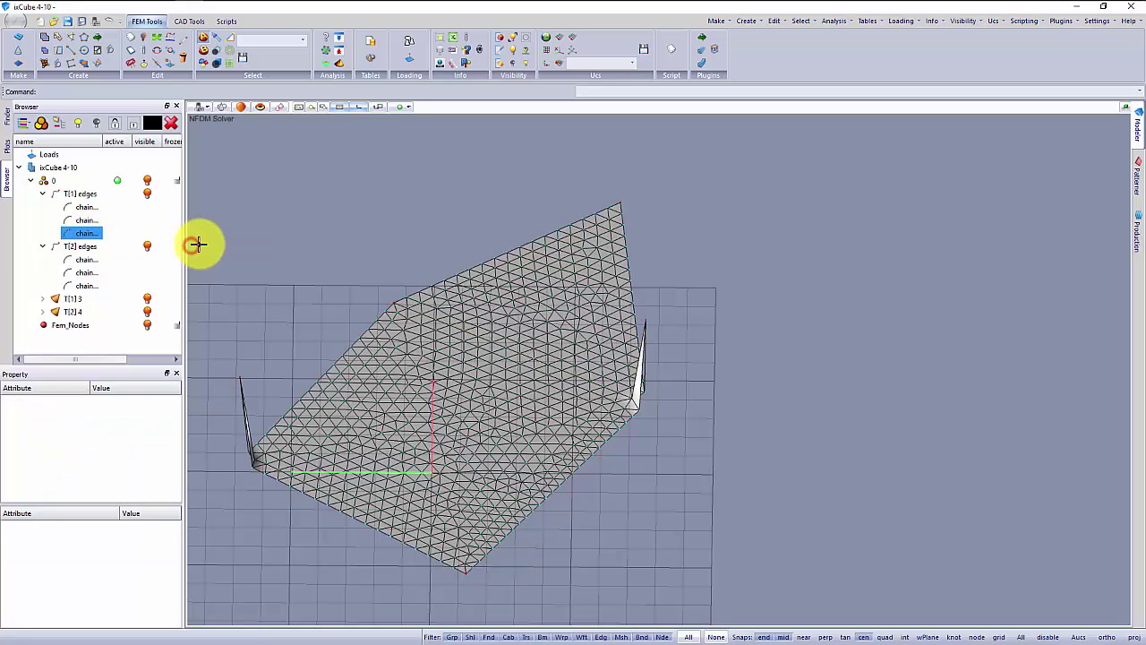
{"action": "left_click", "coordinate": [88, 220]}
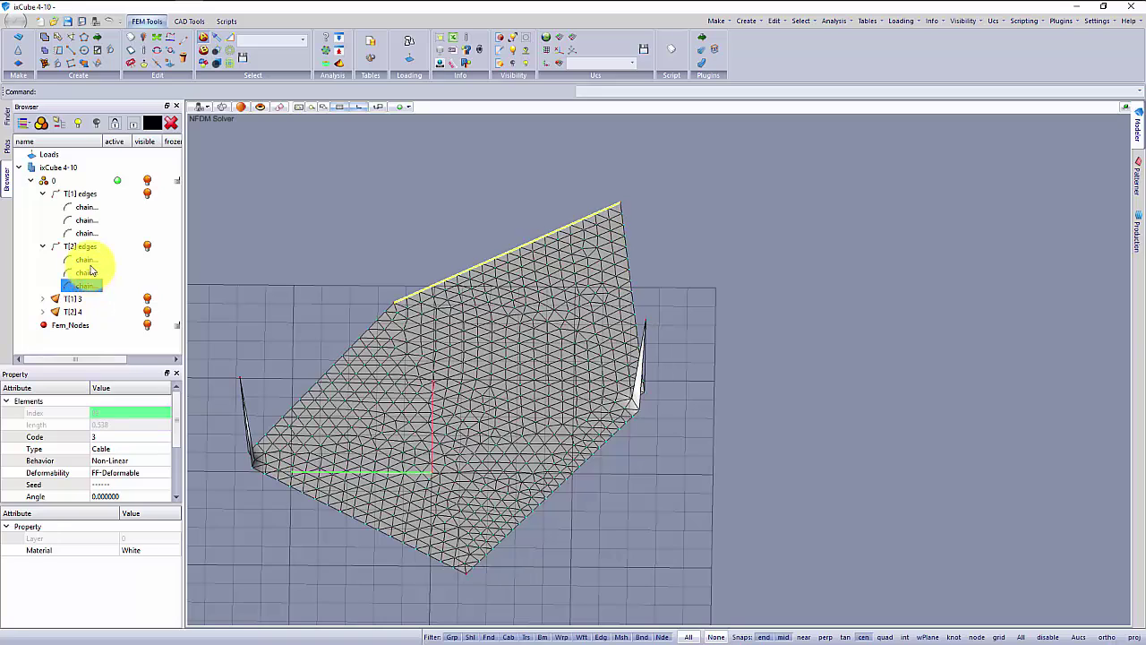
{"action": "left_click", "coordinate": [89, 259]}
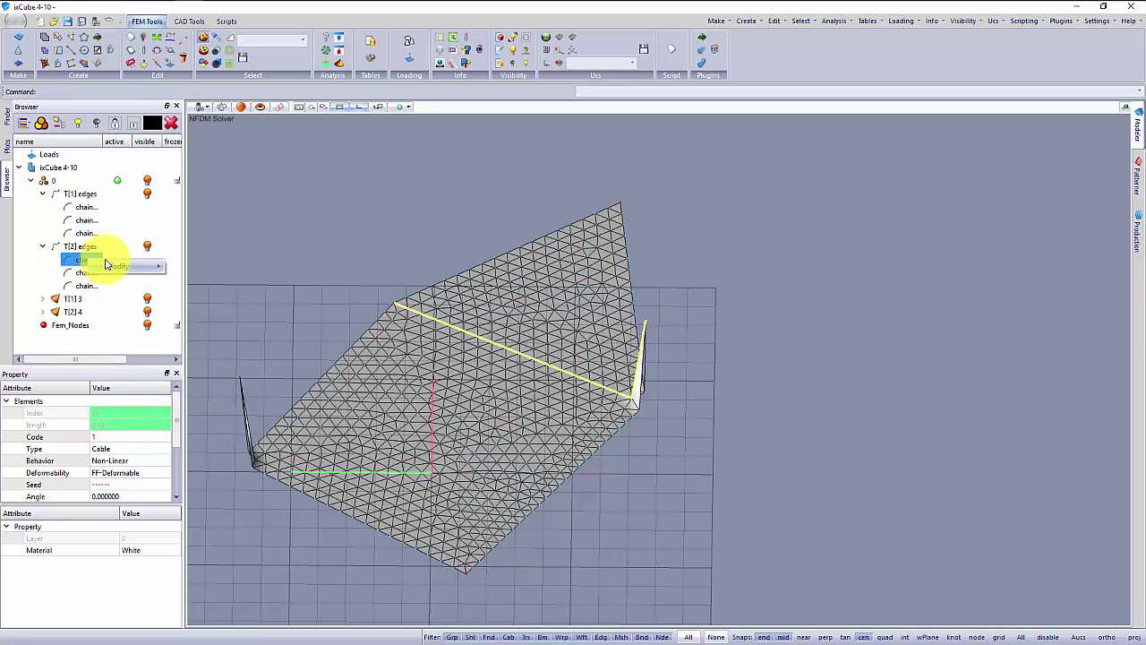
{"action": "left_click", "coordinate": [188, 266]}
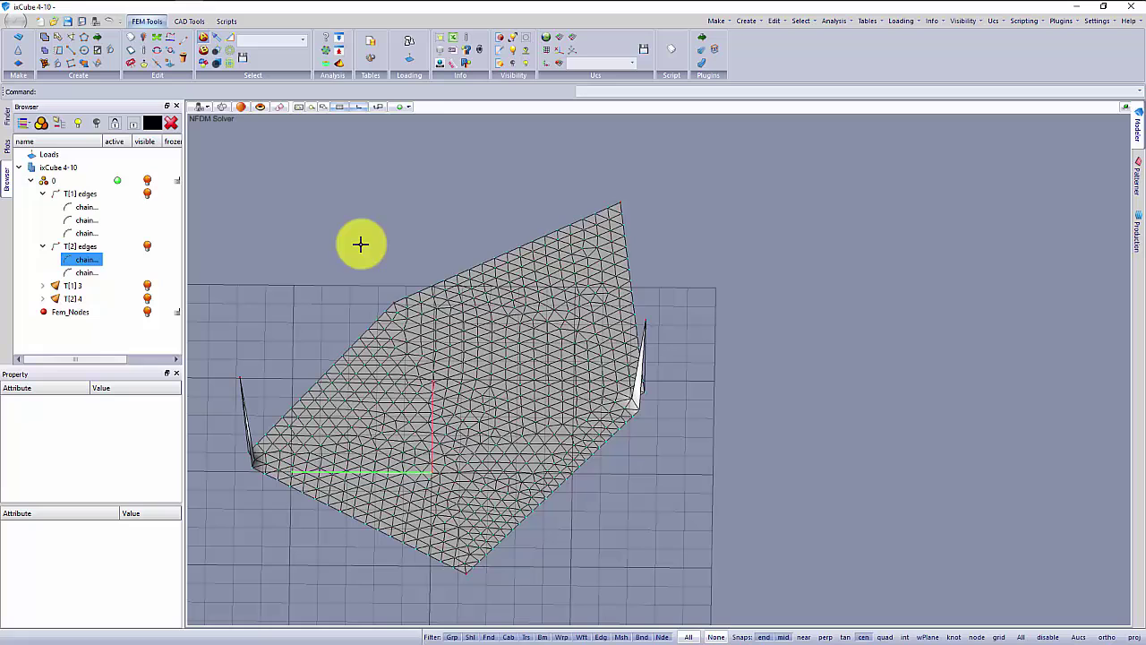
- Save the model as f.ixf in test_models and run form-finding with 2 outer loops
{"action": "left_click", "coordinate": [326, 54]}
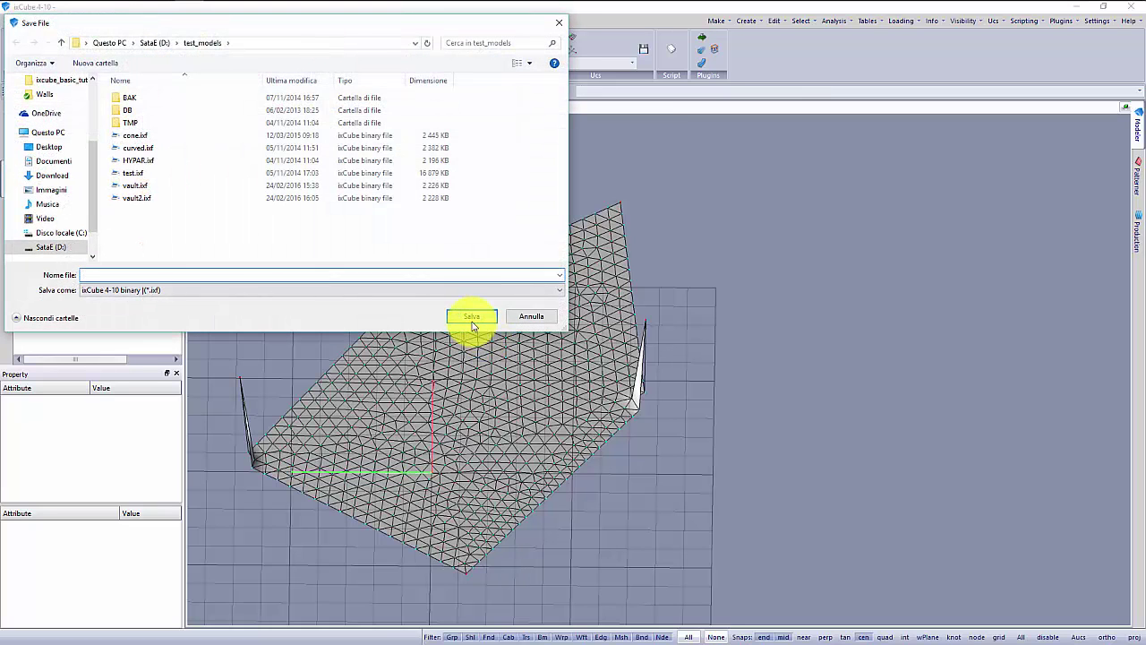
{"action": "left_click", "coordinate": [478, 314]}
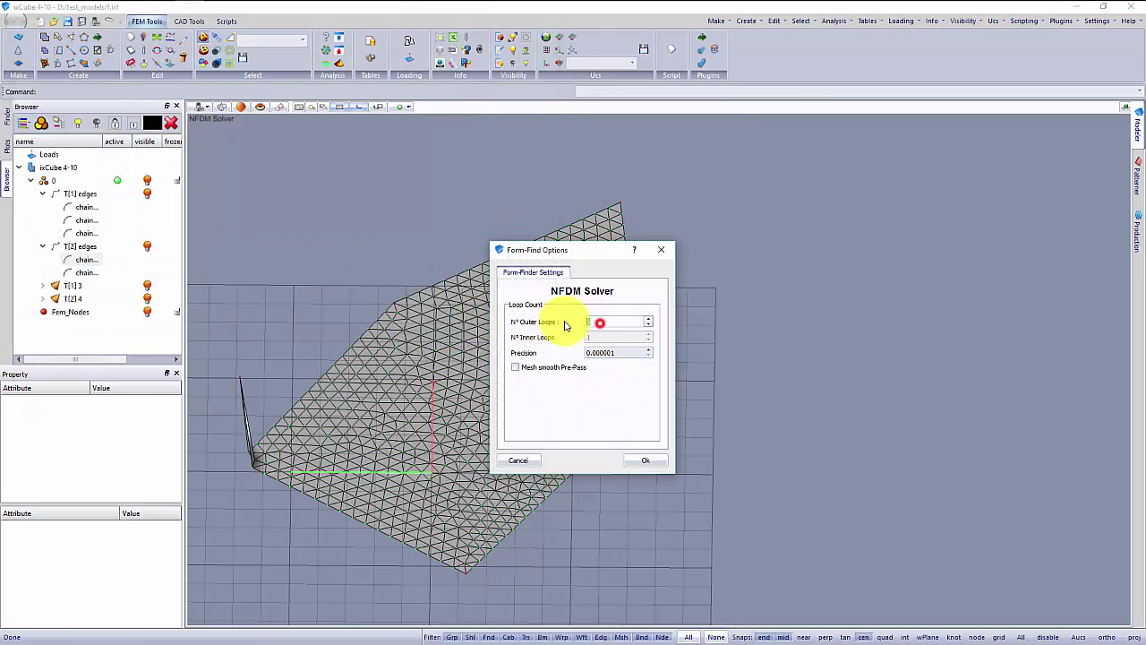
{"action": "left_click", "coordinate": [646, 460]}
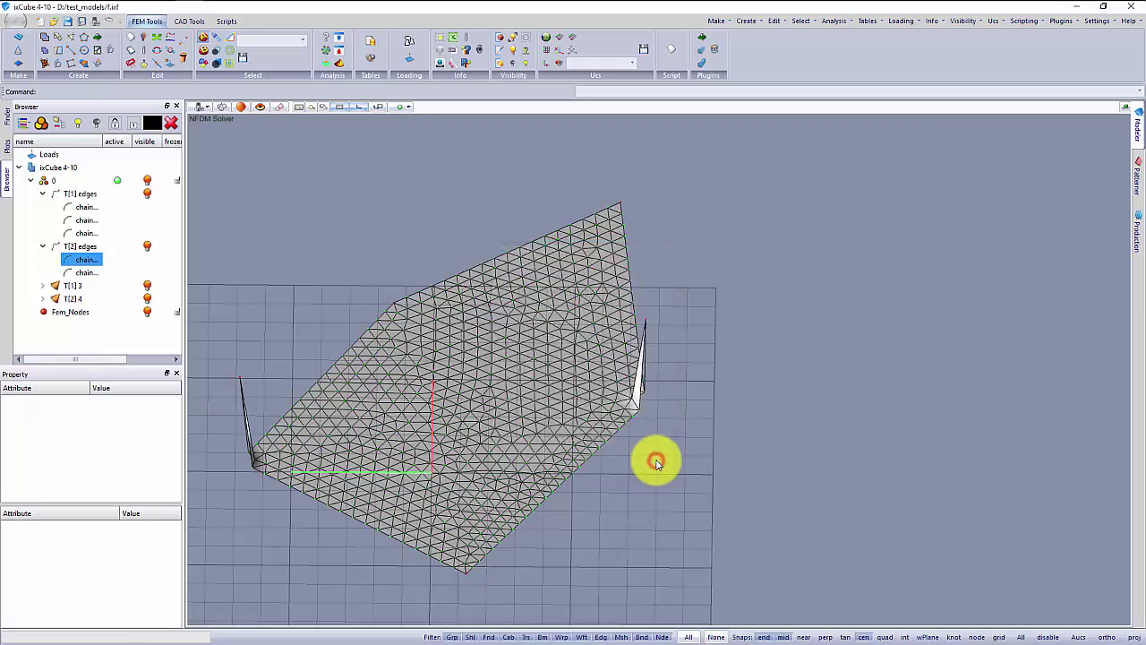
{"action": "middle_click_drag", "start_coordinate": [653, 459], "coordinate": [504, 453]}
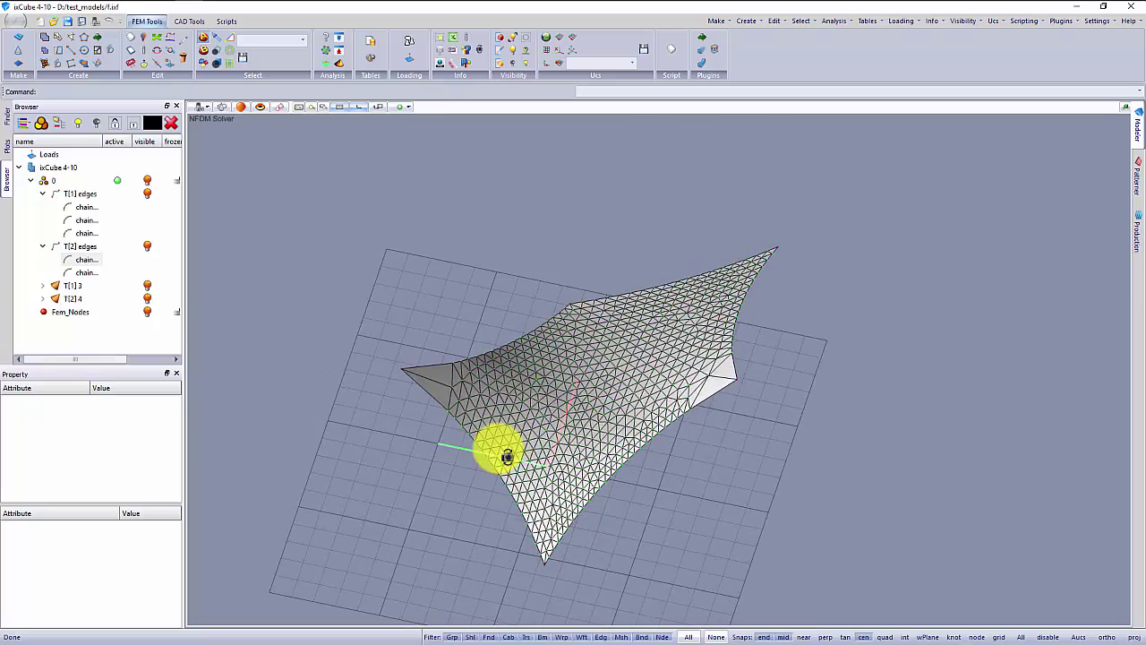
- Re-mesh the form-found membranes to even out the stretched triangles at the two raised corners
{"action": "scroll", "coordinate": [695, 402], "scroll_direction": "up", "scroll_amount": 5}
{"action": "scroll", "coordinate": [442, 382], "scroll_direction": "up", "scroll_amount": 2}
{"action": "scroll", "coordinate": [326, 380], "scroll_direction": "down", "scroll_amount": 2}
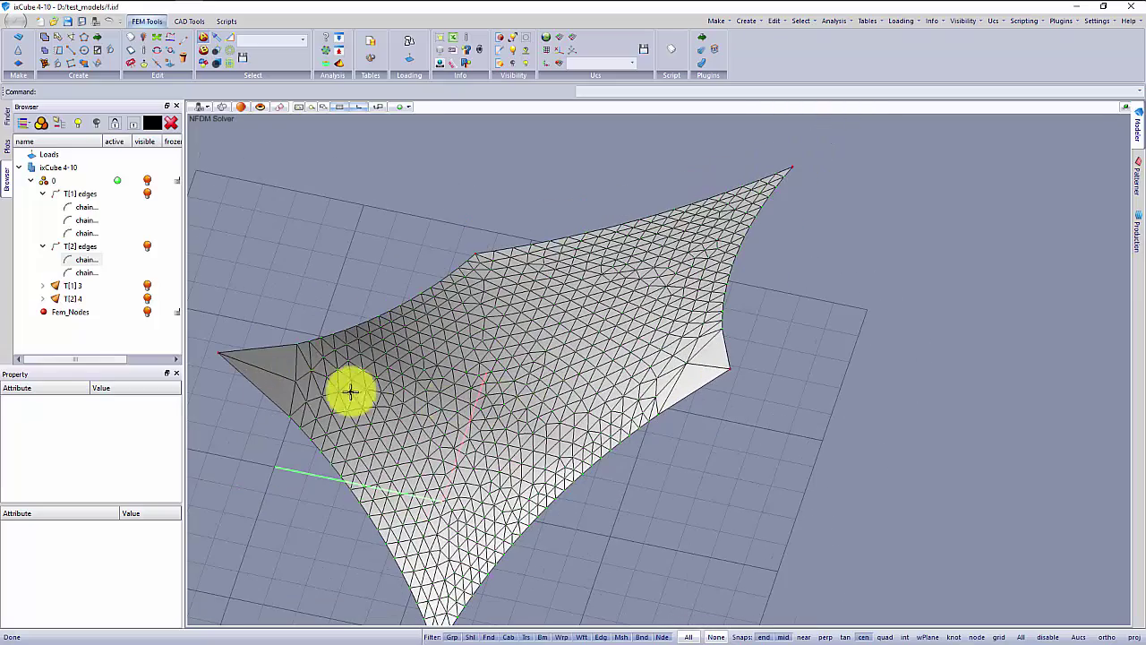
{"action": "scroll", "coordinate": [350, 391], "scroll_direction": "down", "scroll_amount": 2}
{"action": "middle_click_drag", "start_coordinate": [447, 435], "coordinate": [307, 358]}
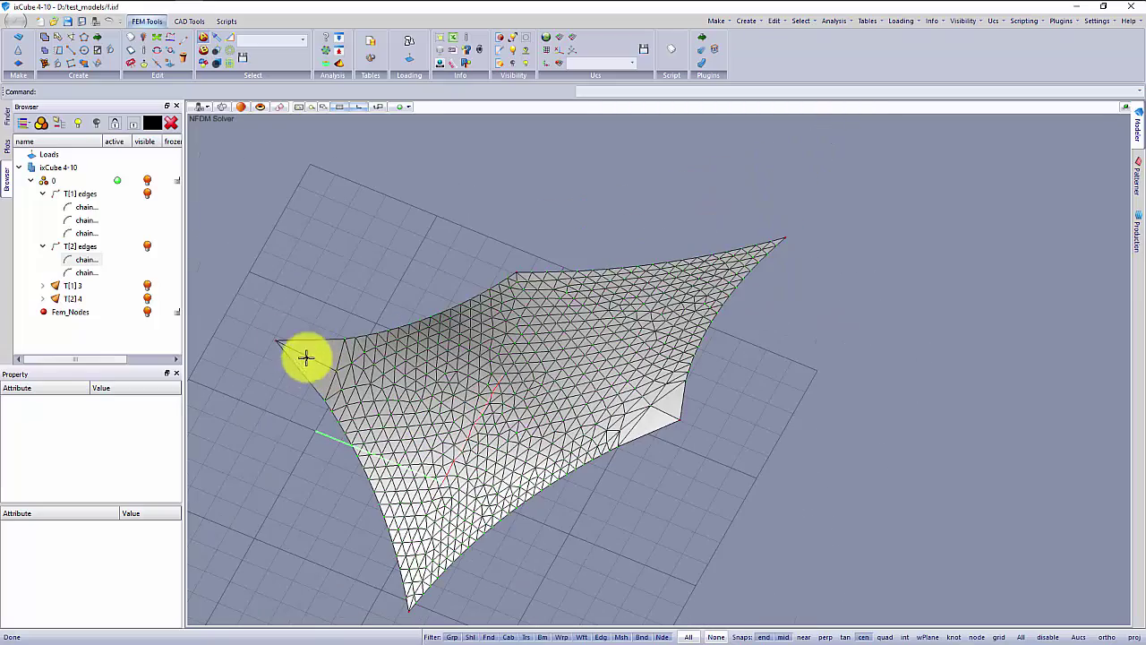
{"action": "left_click", "coordinate": [44, 64]}
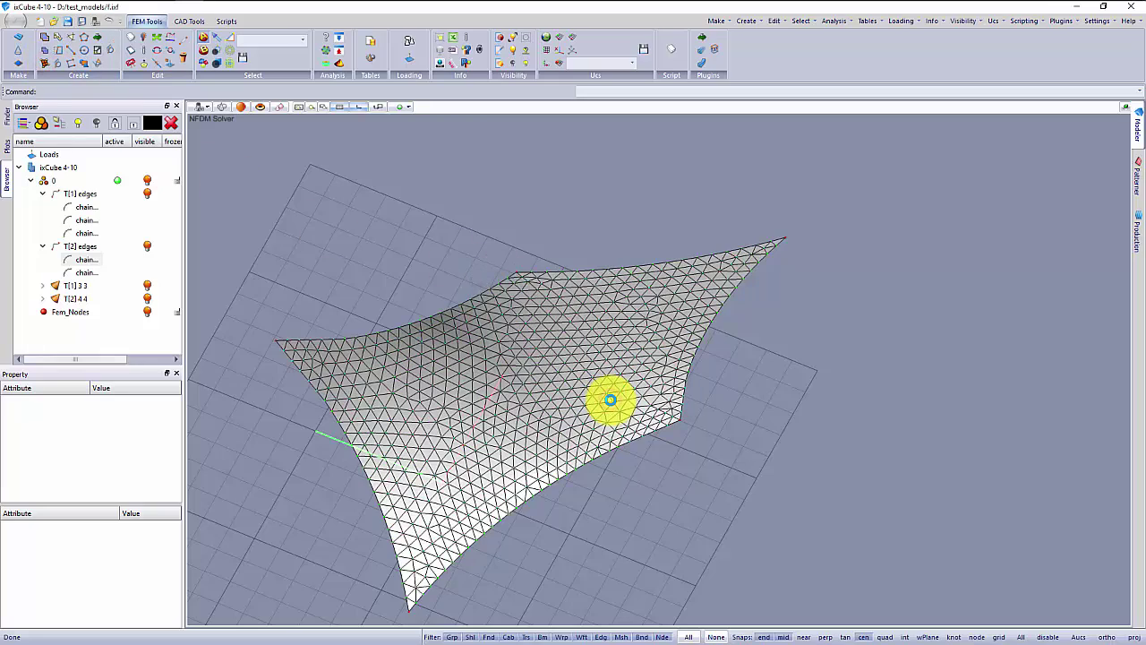
{"action": "middle_click_drag", "start_coordinate": [588, 408], "coordinate": [683, 423]}
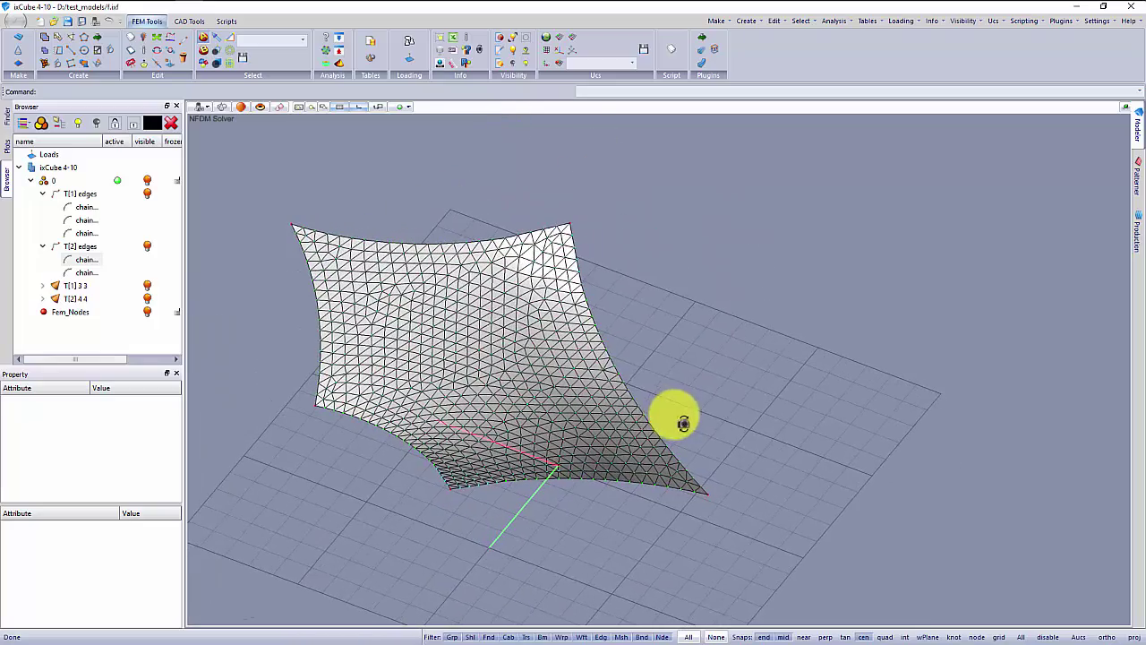
- Run form-finding again on the re-meshed membranes with 2 outer loops
{"action": "left_click", "coordinate": [330, 56]}
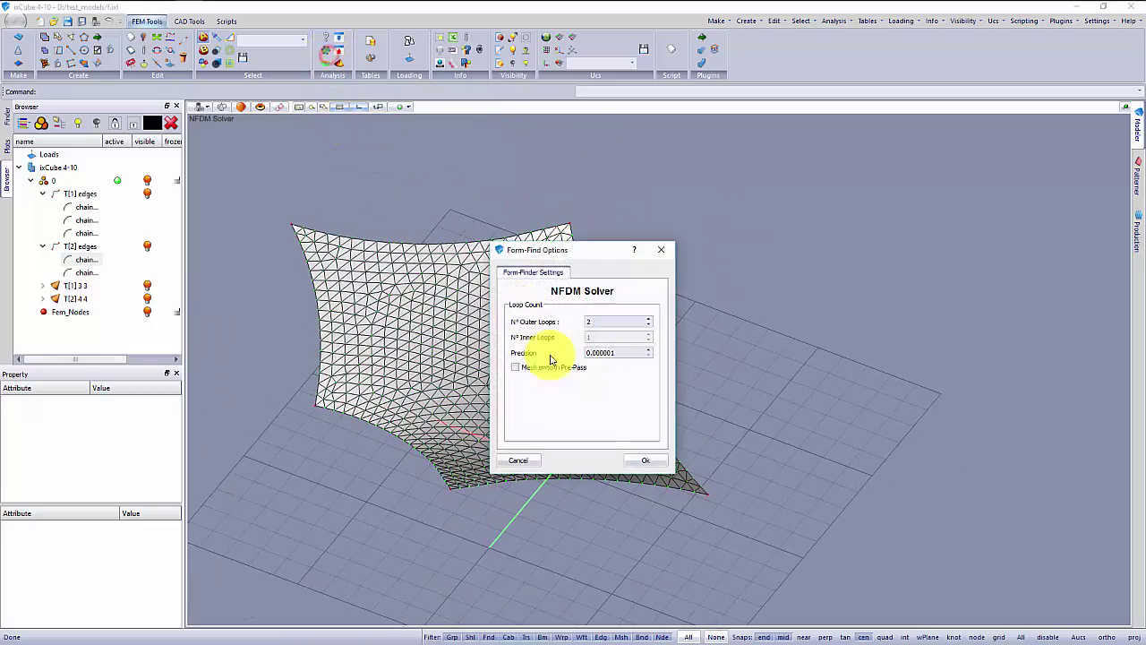
{"action": "left_click", "coordinate": [629, 456]}
{"action": "middle_click_drag", "start_coordinate": [622, 436], "coordinate": [601, 379]}
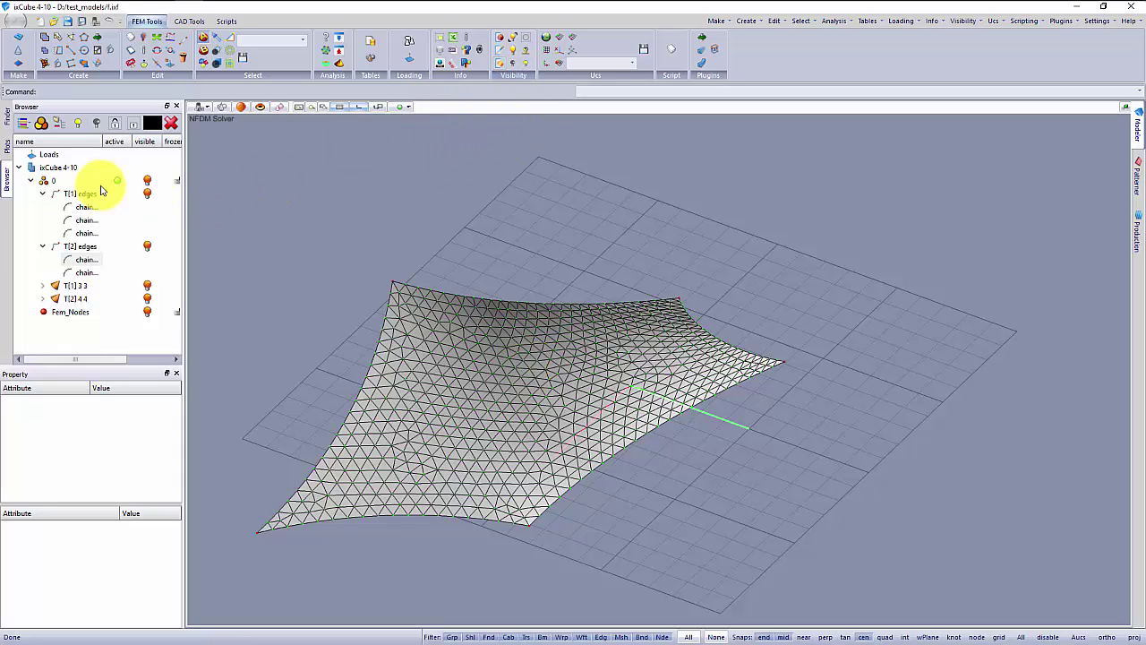
- Plot the Form-Find sI membrane stress and hide the mesh lines to examine the stress distribution over both membranes
{"action": "left_click", "coordinate": [8, 141]}
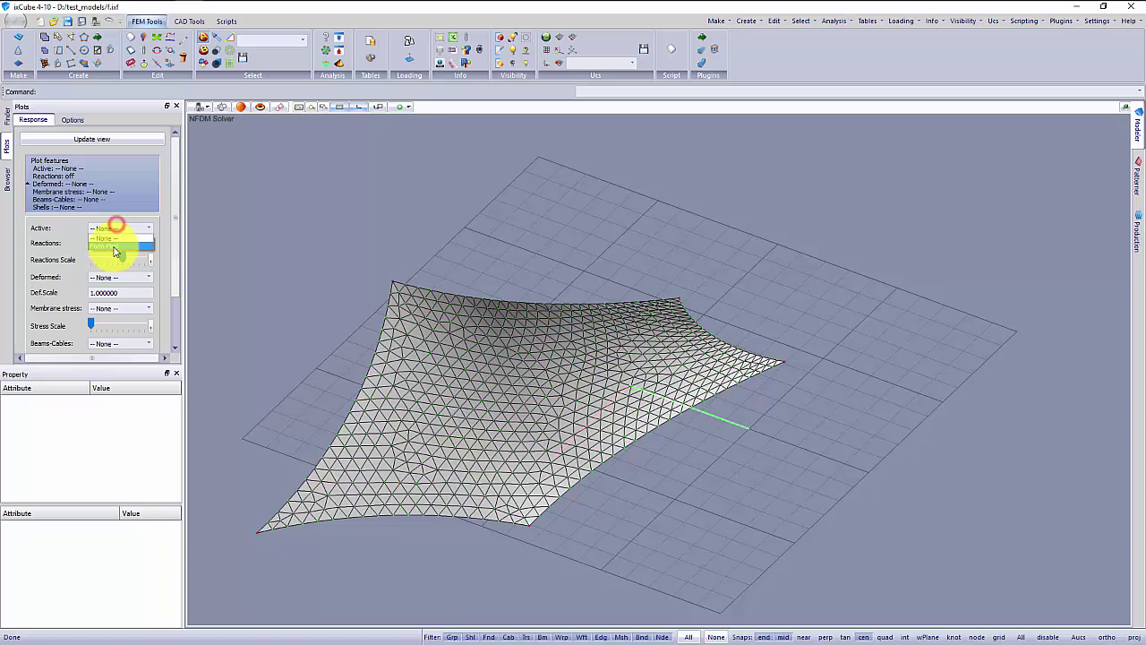
{"action": "left_click", "coordinate": [114, 248]}
{"action": "left_click", "coordinate": [123, 311]}
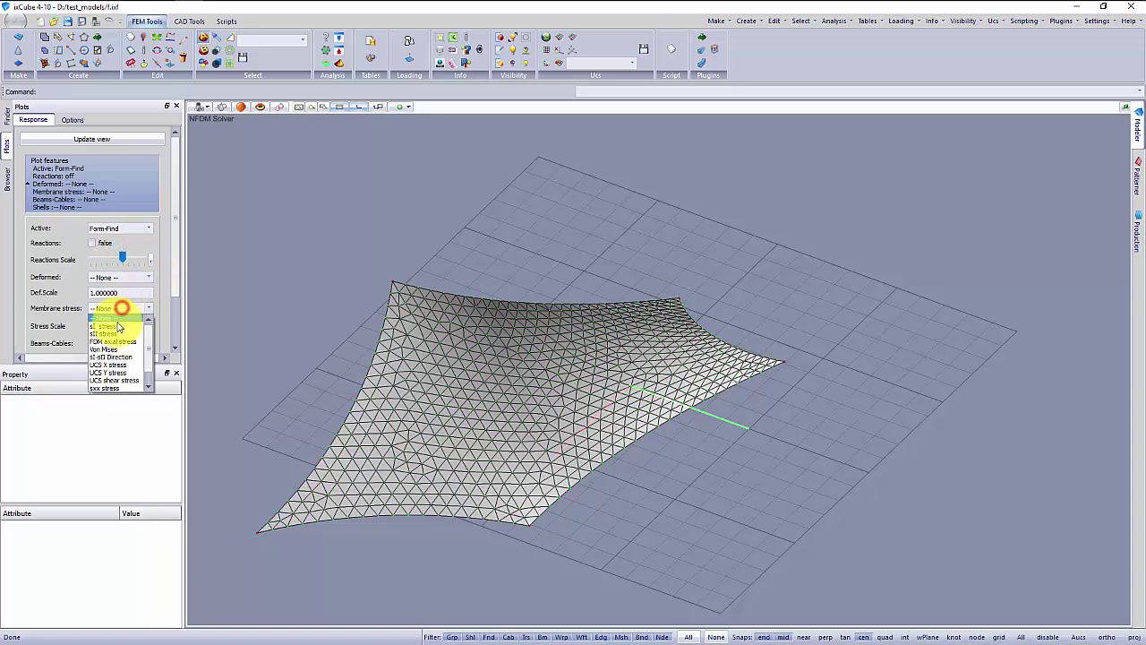
{"action": "left_click", "coordinate": [109, 323]}
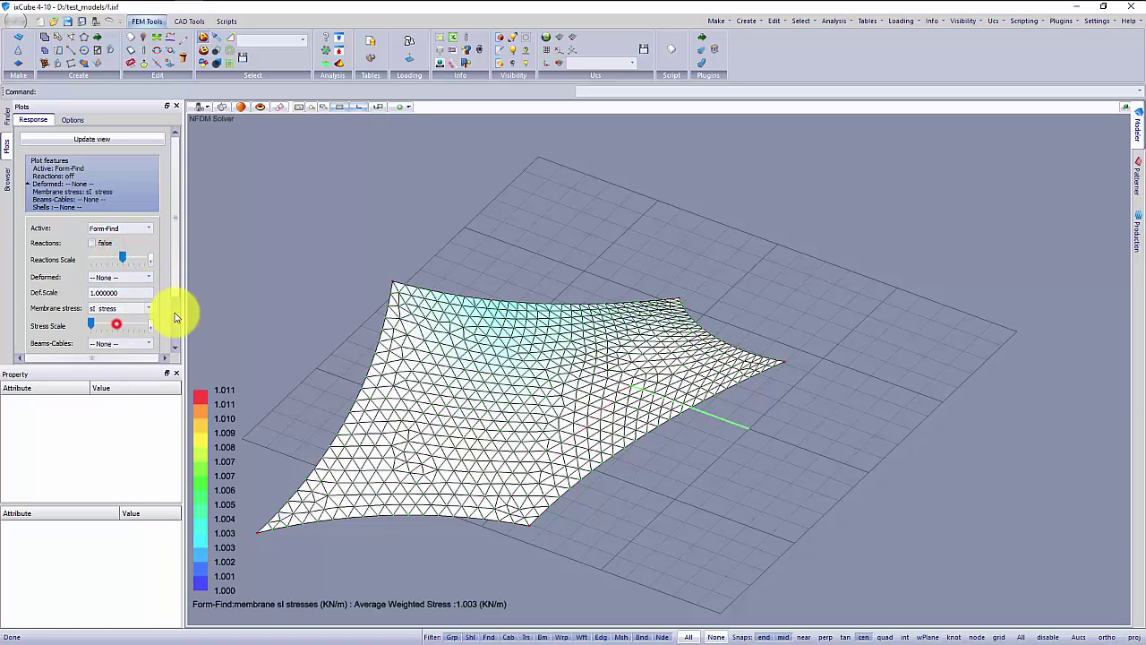
{"action": "left_click", "coordinate": [498, 65]}
{"action": "mouse_move", "coordinate": [586, 367]}
{"action": "left_mouse_down"}
{"action": "mouse_move", "coordinate": [565, 410]}
{"action": "mouse_move", "coordinate": [665, 371]}
{"action": "mouse_move", "coordinate": [740, 360]}
{"action": "mouse_move", "coordinate": [440, 409]}
{"action": "mouse_move", "coordinate": [632, 410]}
{"action": "mouse_move", "coordinate": [404, 435]}
{"action": "mouse_move", "coordinate": [352, 429]}
{"action": "mouse_move", "coordinate": [418, 410]}
{"action": "mouse_move", "coordinate": [376, 404]}
{"action": "mouse_move", "coordinate": [438, 381]}
{"action": "left_mouse_up"}
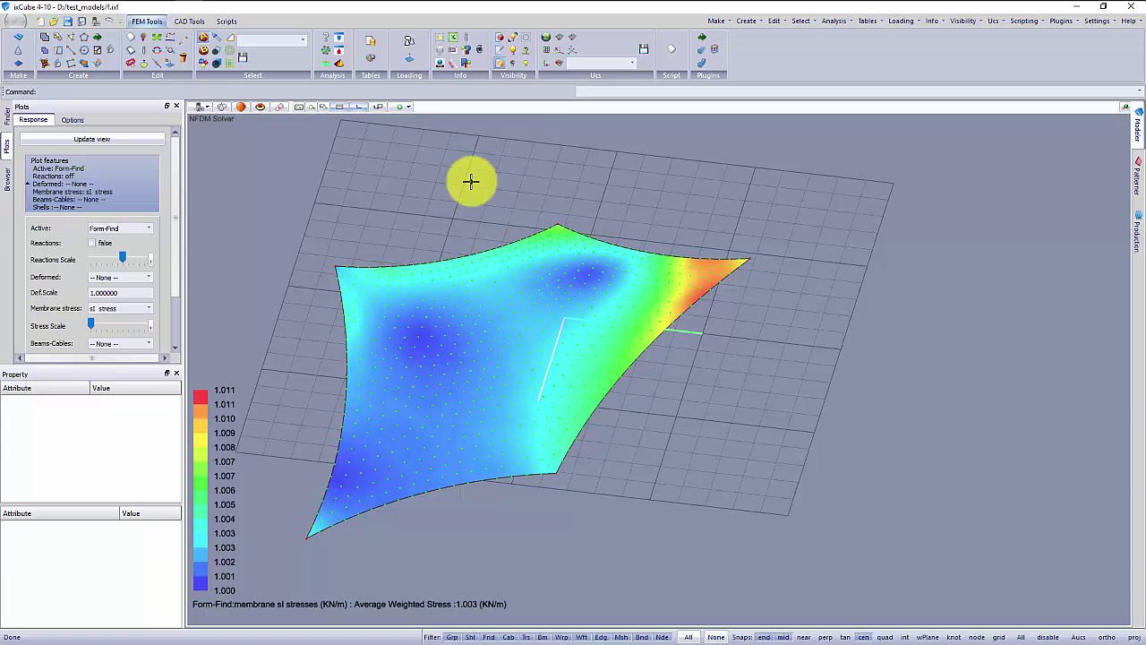
- Set the membrane stress plot back to None and show the meshed membrane surfaces again
{"action": "left_click", "coordinate": [117, 308]}
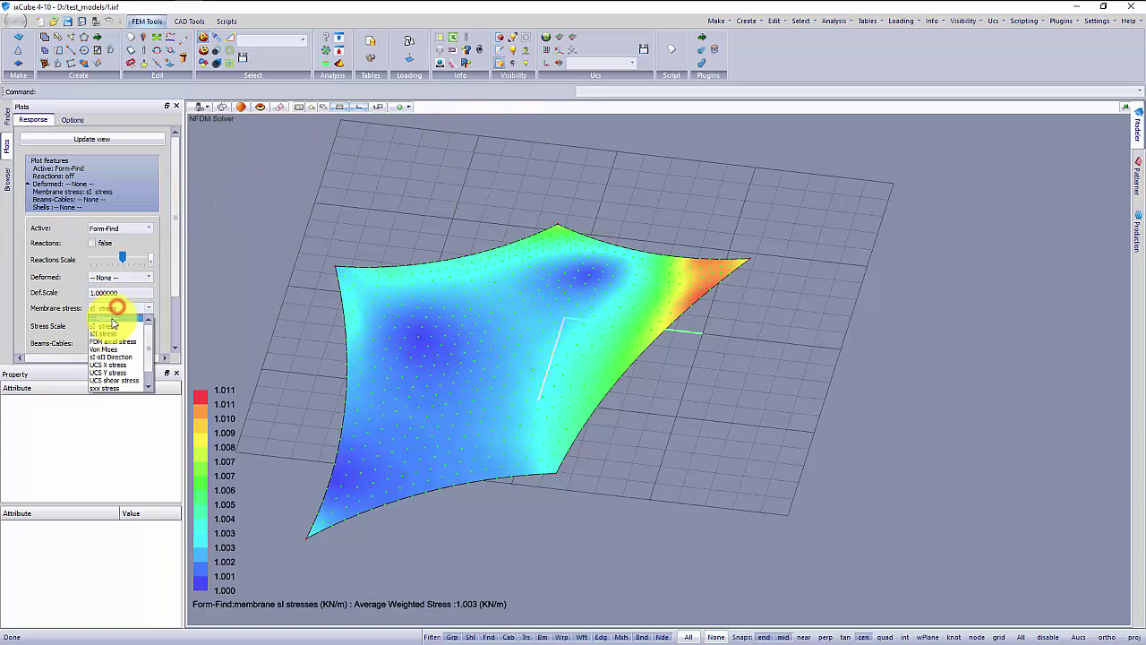
{"action": "left_click", "coordinate": [111, 319]}
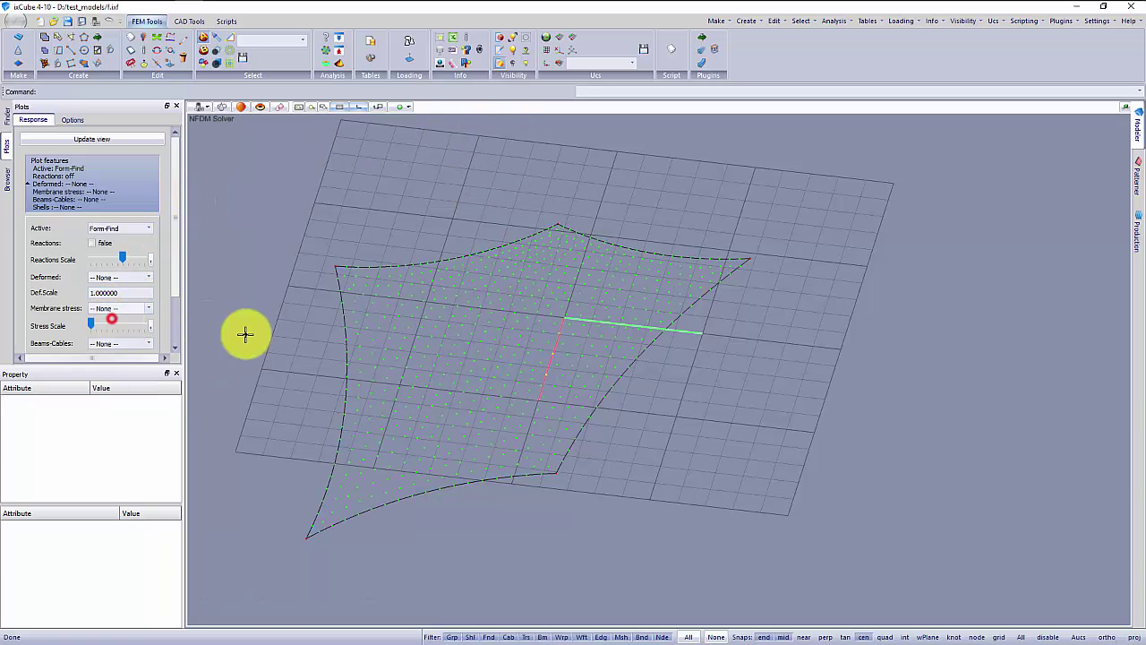
{"action": "left_click", "coordinate": [502, 66]}
{"action": "mouse_move", "coordinate": [456, 335]}
{"action": "left_mouse_down"}
{"action": "mouse_move", "coordinate": [403, 363]}
{"action": "mouse_move", "coordinate": [415, 353]}
{"action": "mouse_move", "coordinate": [458, 364]}
{"action": "left_mouse_up"}
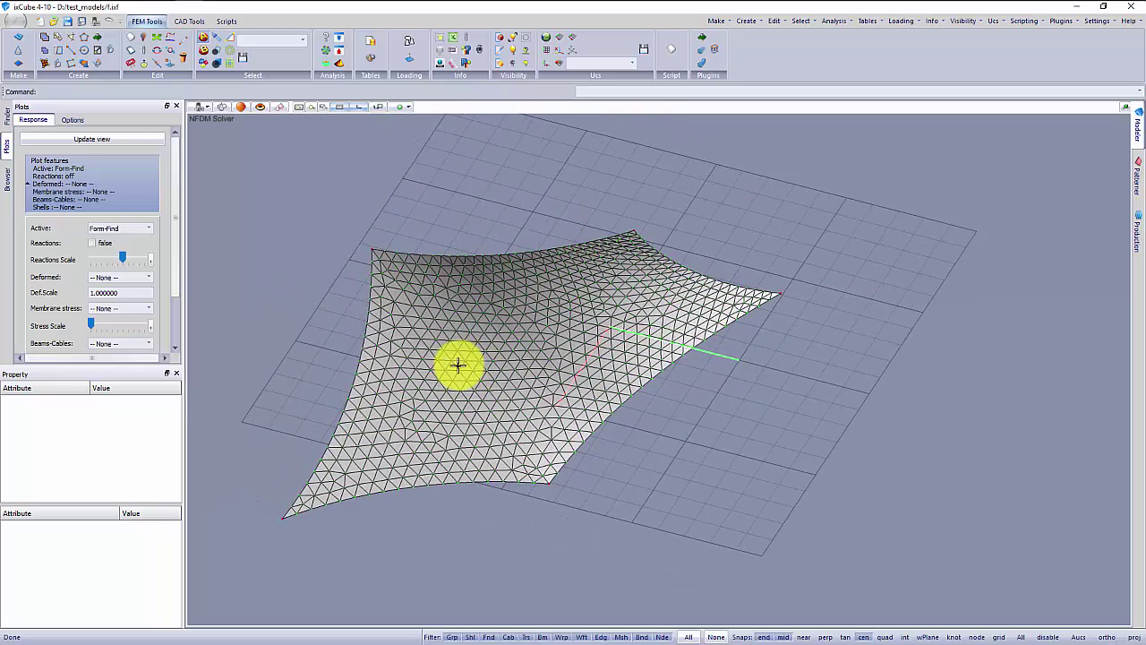